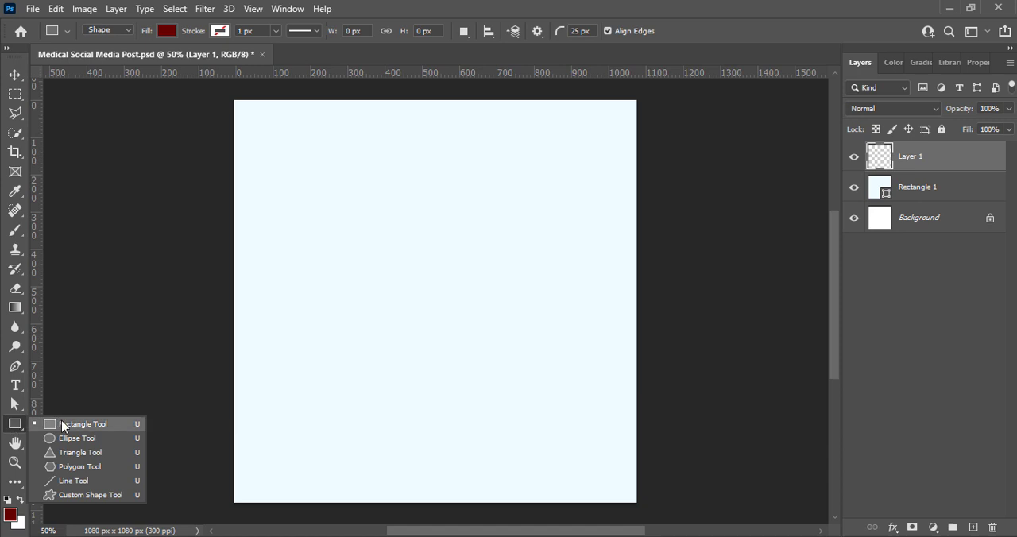
Draw a rounded rectangle about 785 × 286 px that extends past the canvas's lower left edge.
left_click(63, 426)
left_click_drag(202, 348, 493, 453)
Try the solid blue fills 0202d6 and 026ad4 on the new rectangle.
left_click(893, 220)
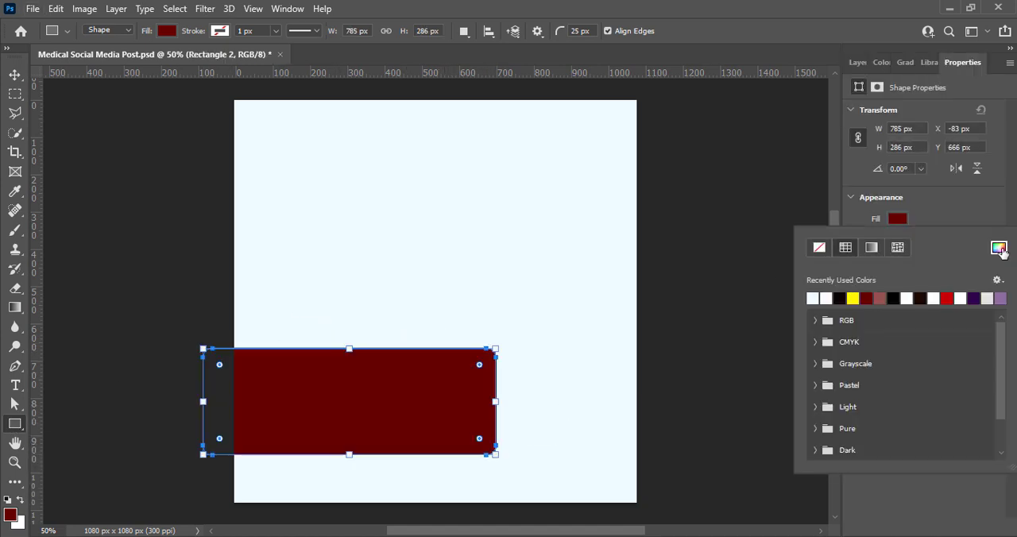
left_click(999, 248)
left_click(831, 292)
mouse_move(731, 257)
left_mouse_down()
mouse_move(796, 232)
mouse_move(812, 258)
left_mouse_up()
left_click(831, 289)
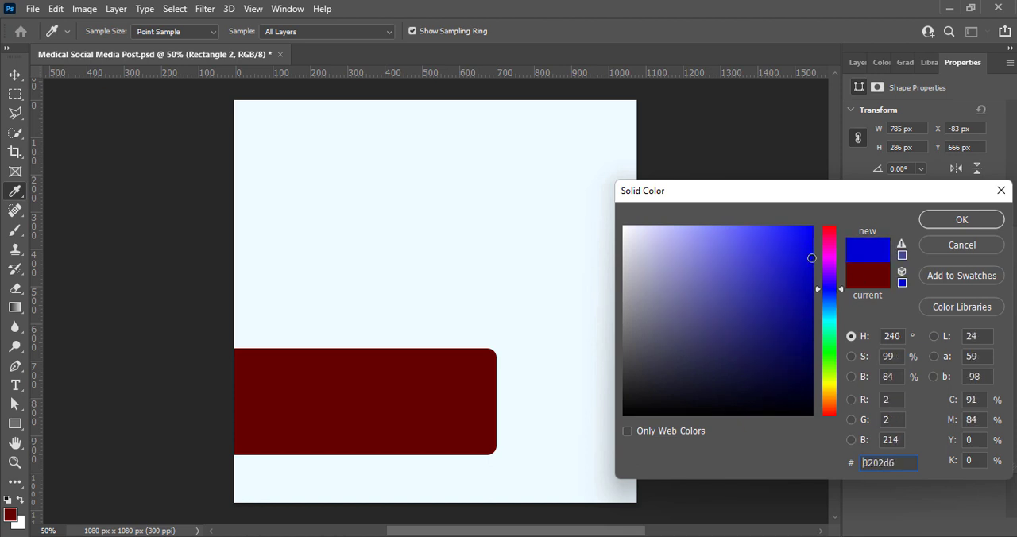
left_click(949, 225)
left_click(898, 225)
left_click(898, 224)
left_click(999, 248)
left_click_drag(831, 286, 831, 304)
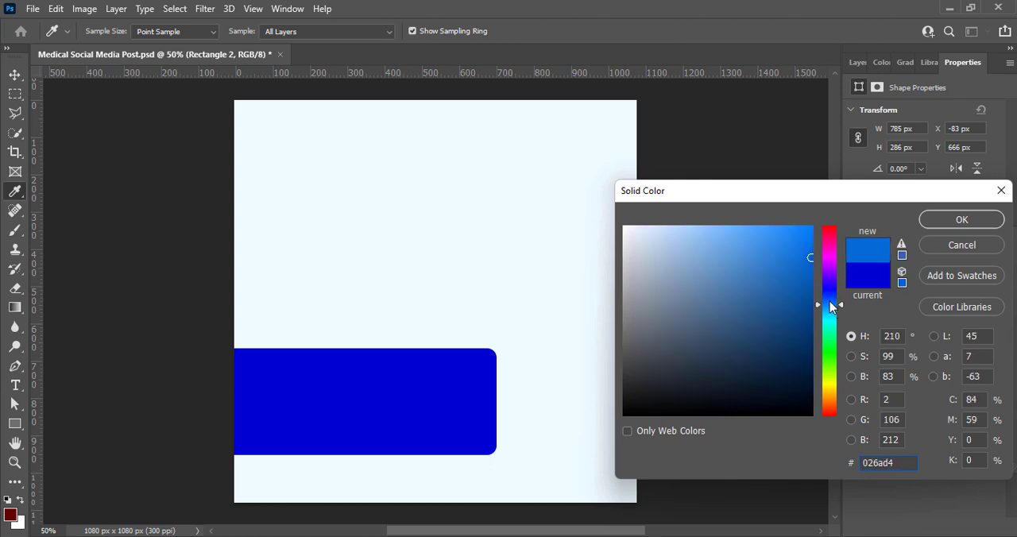
left_click(961, 219)
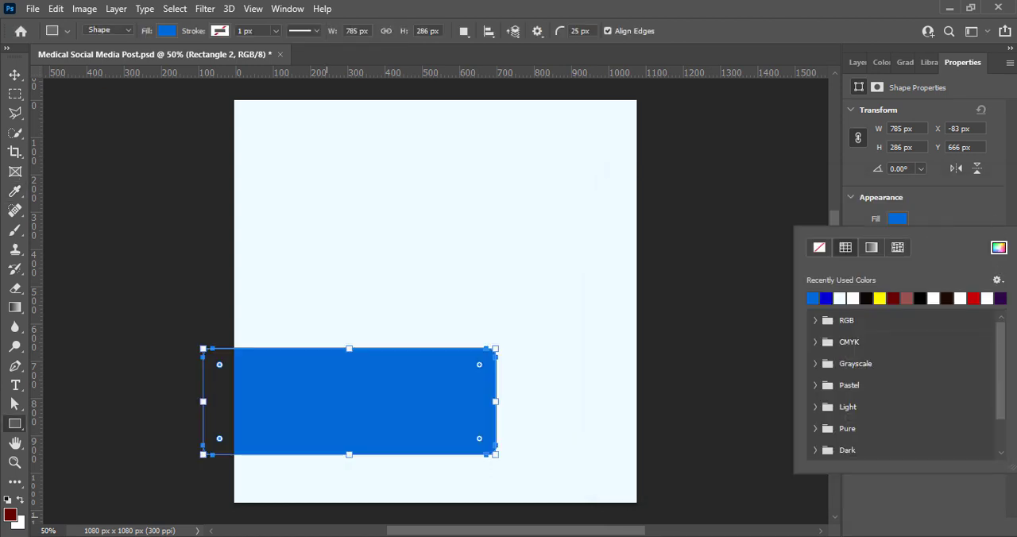
Fill the rectangle with solid cyan 02c3d4.
left_click(999, 249)
left_click_drag(829, 311, 831, 318)
left_click(958, 219)
left_click(999, 248)
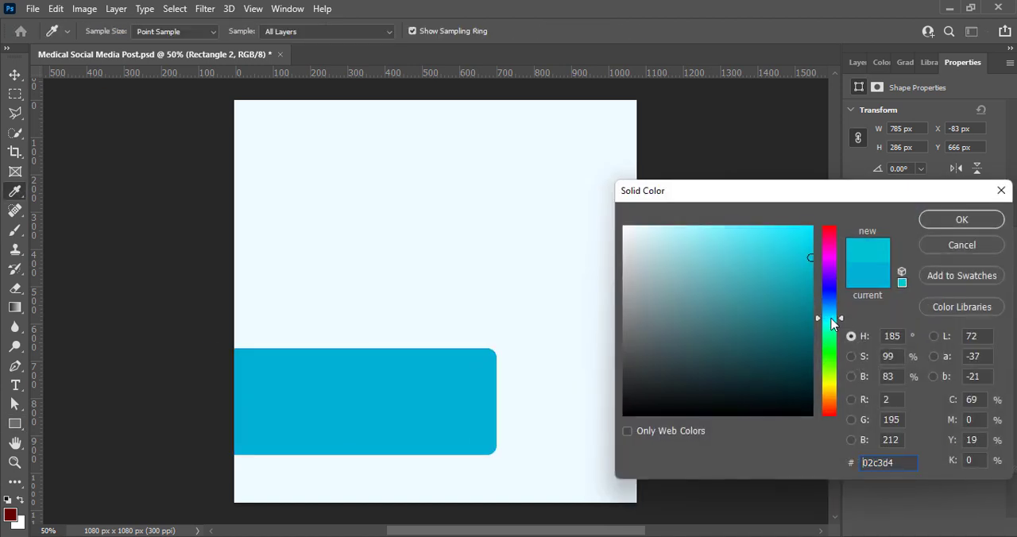
left_click(957, 220)
key("Escape")
Reduce the cyan rectangle's height to about 232 px and shift it further past the canvas's left edge.
key("v")
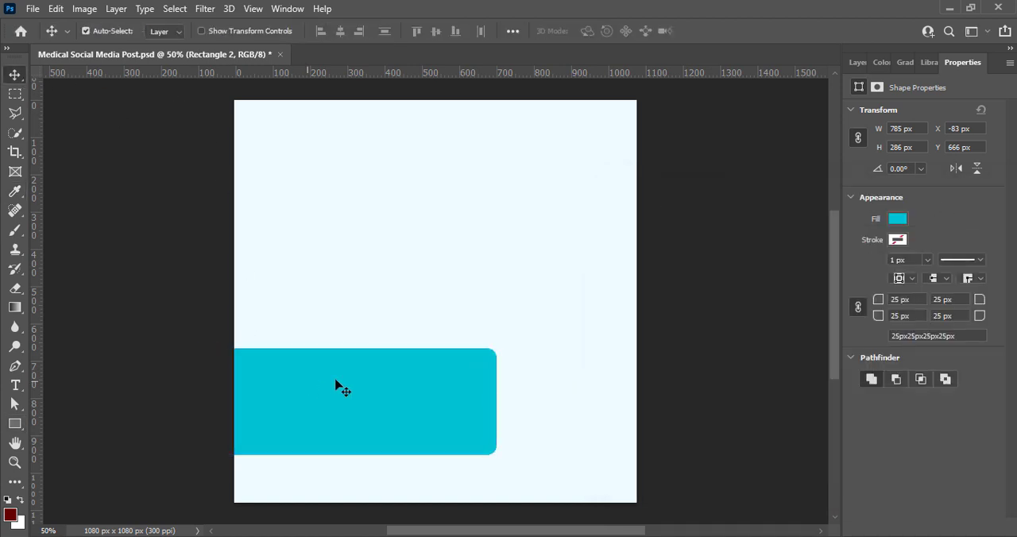
key("ctrl+t")
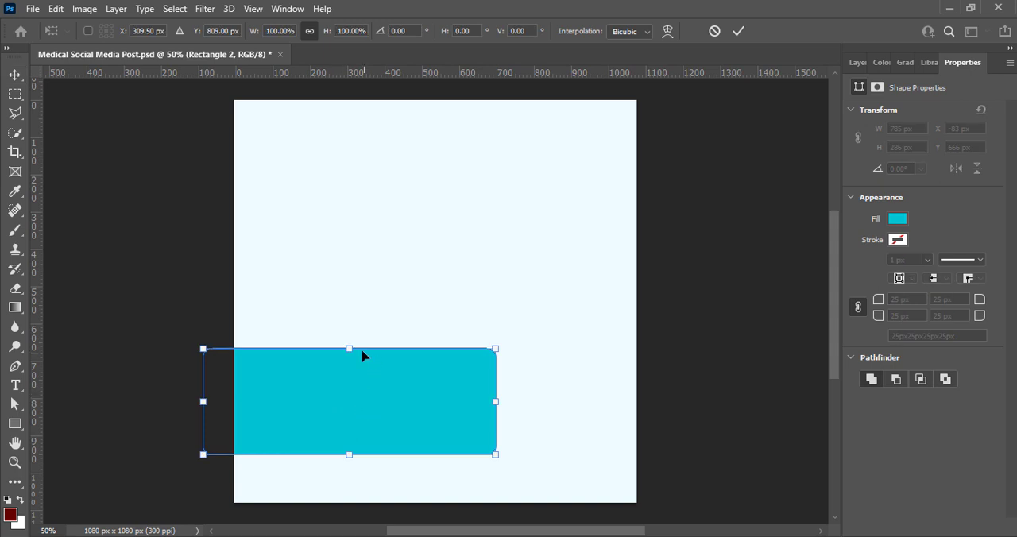
left_click_drag(349, 349, 348, 369)
left_click_drag(377, 423, 363, 410)
left_click_drag(425, 403, 411, 406)
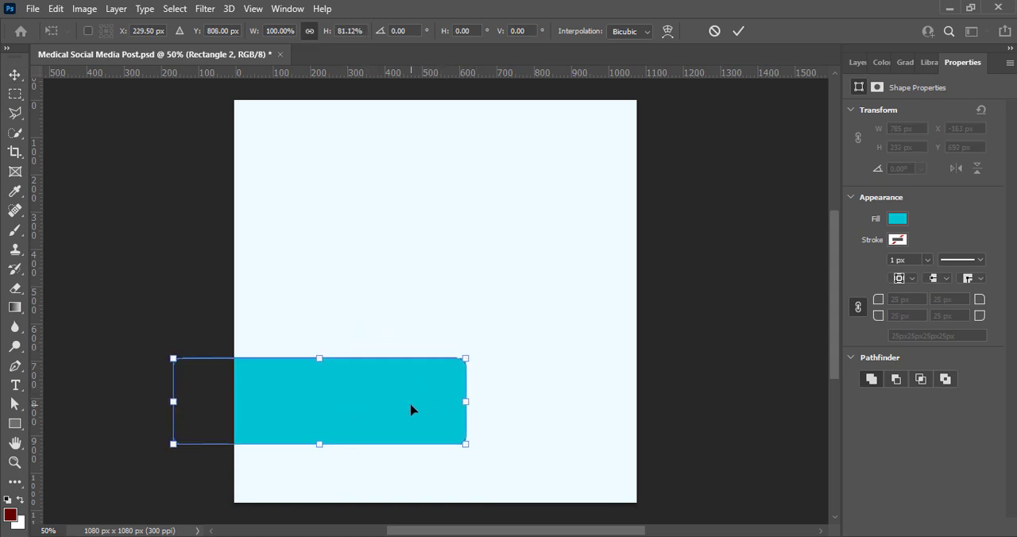
Pull the cyan rectangle's upper right corner inward to slant its right end, and lower the shape slightly.
right_click(410, 410)
key("Escape")
left_click_drag(479, 367, 412, 371)
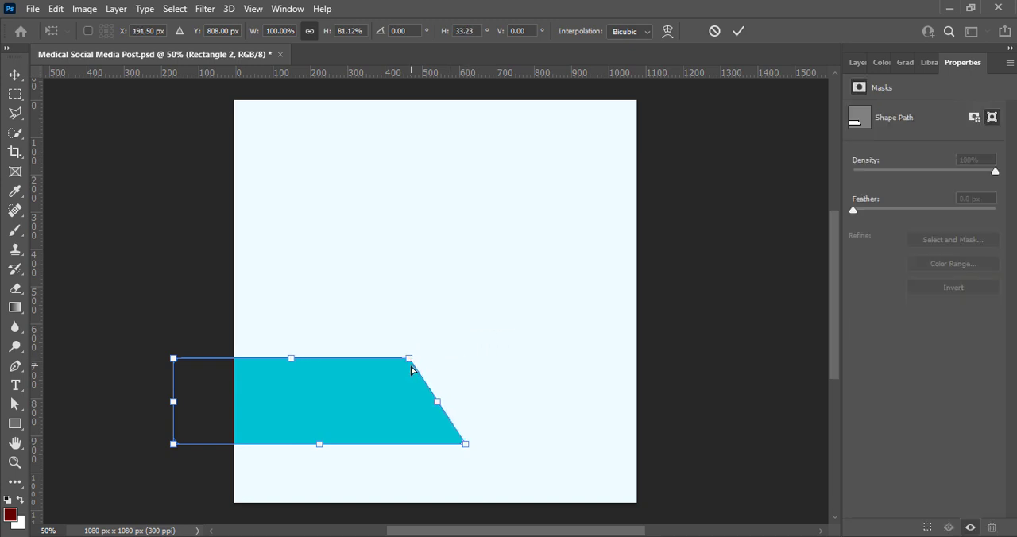
left_click_drag(467, 447, 465, 444)
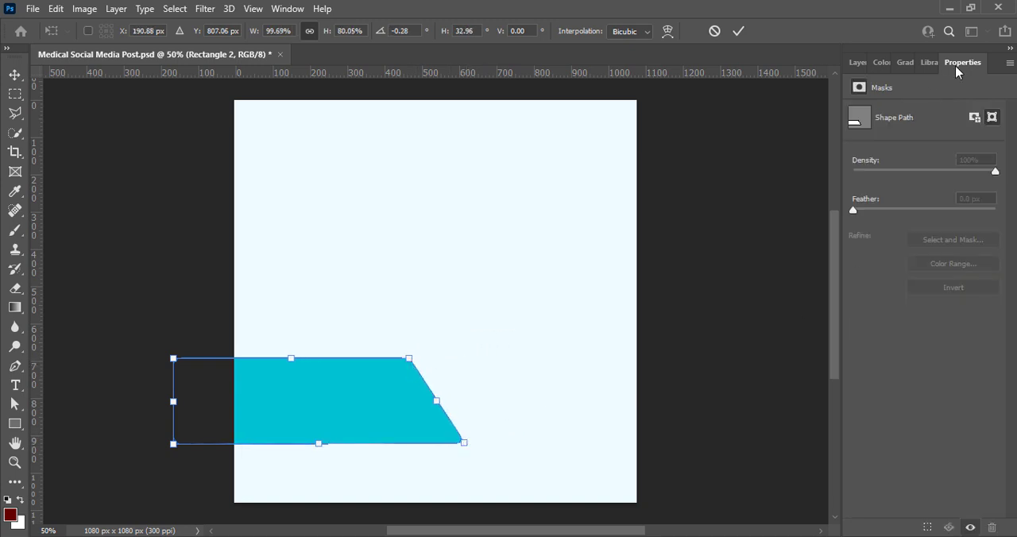
left_click(738, 31)
left_click_drag(384, 415, 384, 422)
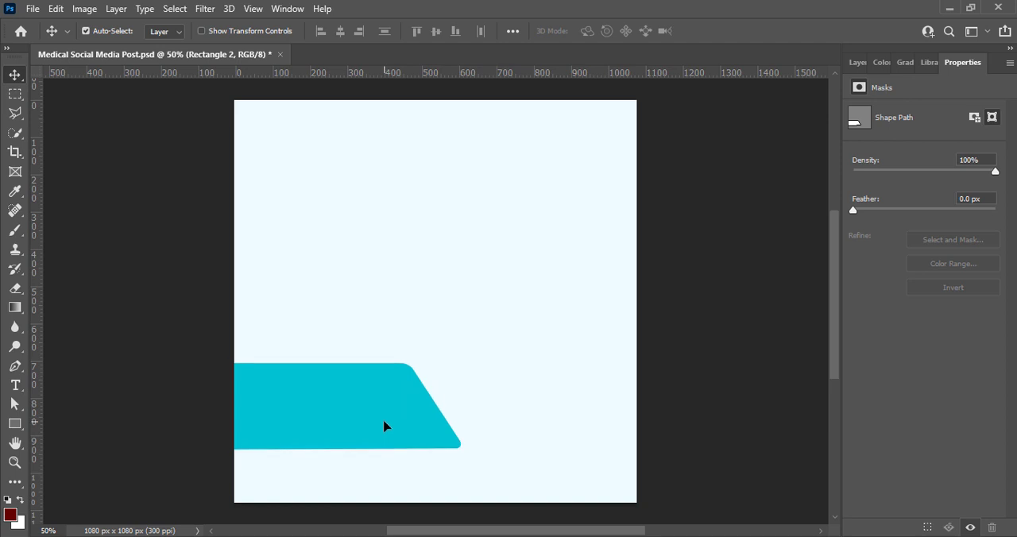
left_click(858, 62)
key("ctrl+t")
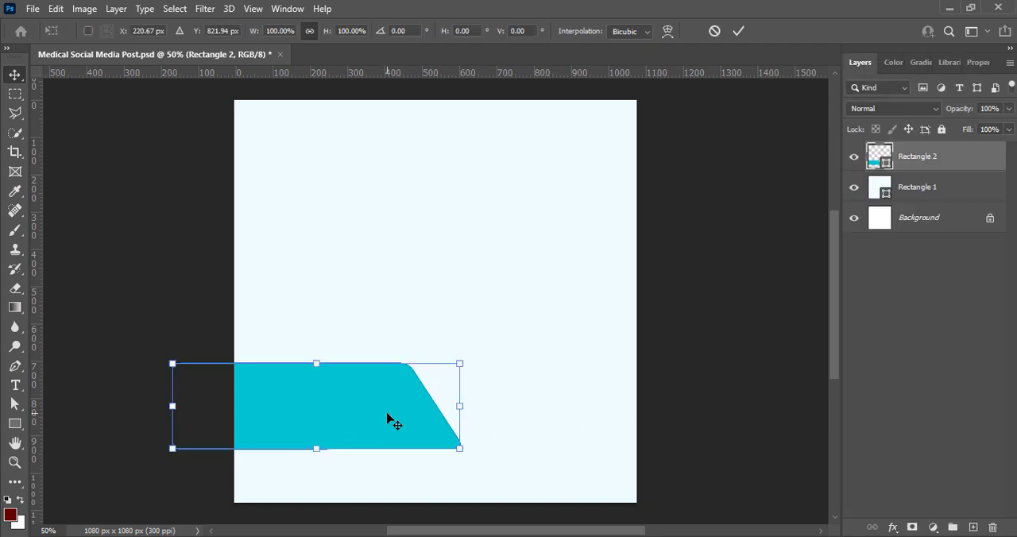
left_click(975, 62)
left_click(857, 62)
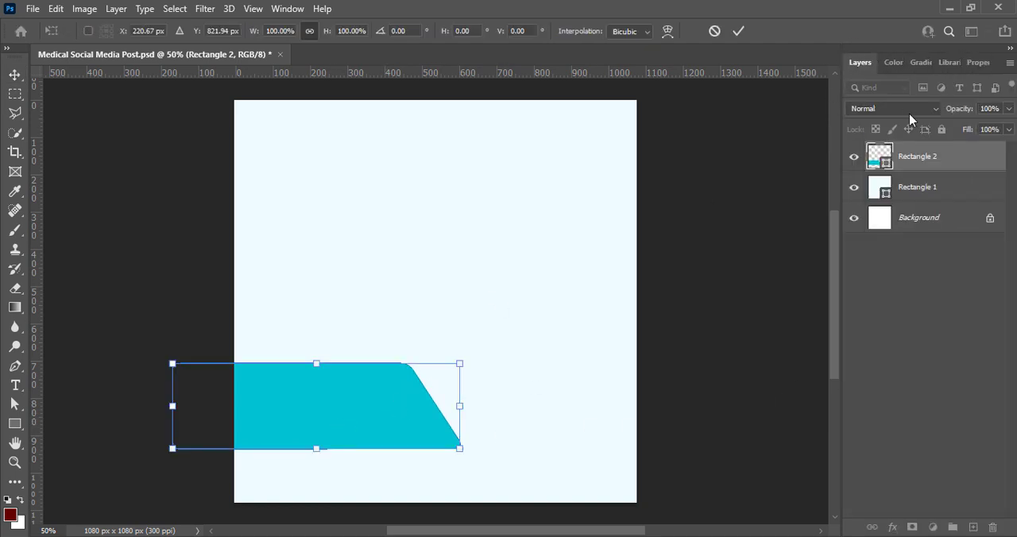
left_click(739, 31)
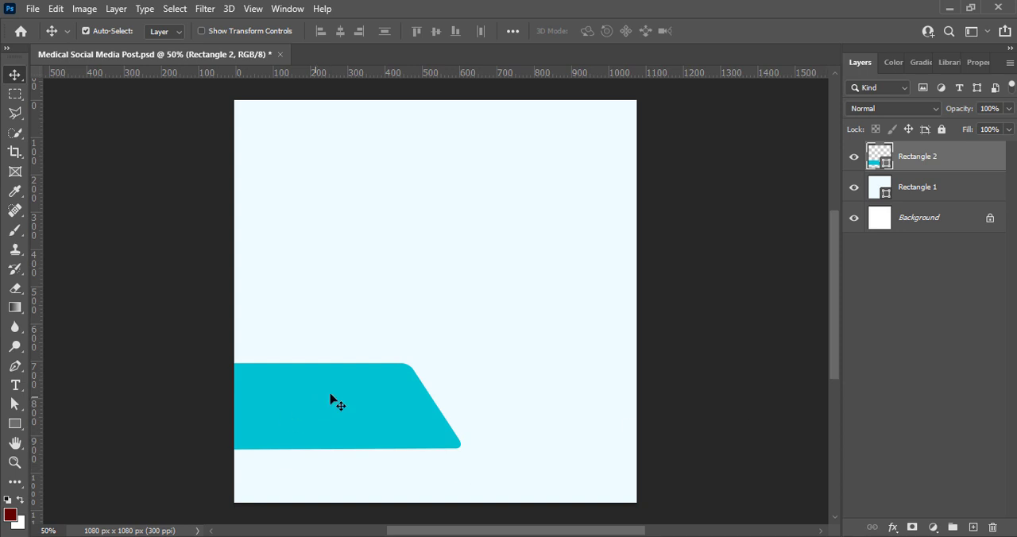
Add a new layer and draw a rounded rectangle about 681 × 234 px extending past the canvas's lower right edge.
left_click(972, 527)
key("u")
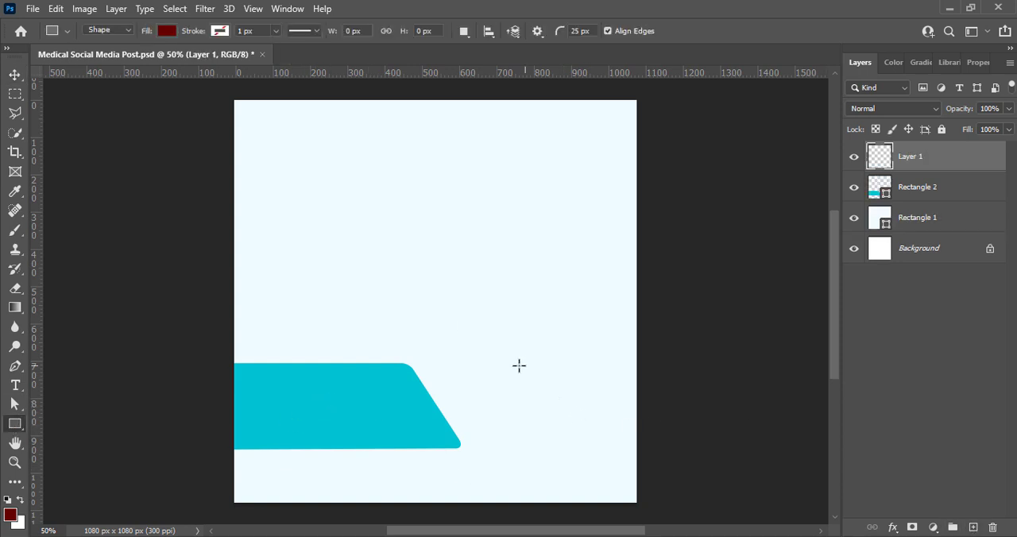
left_click_drag(490, 361, 743, 449)
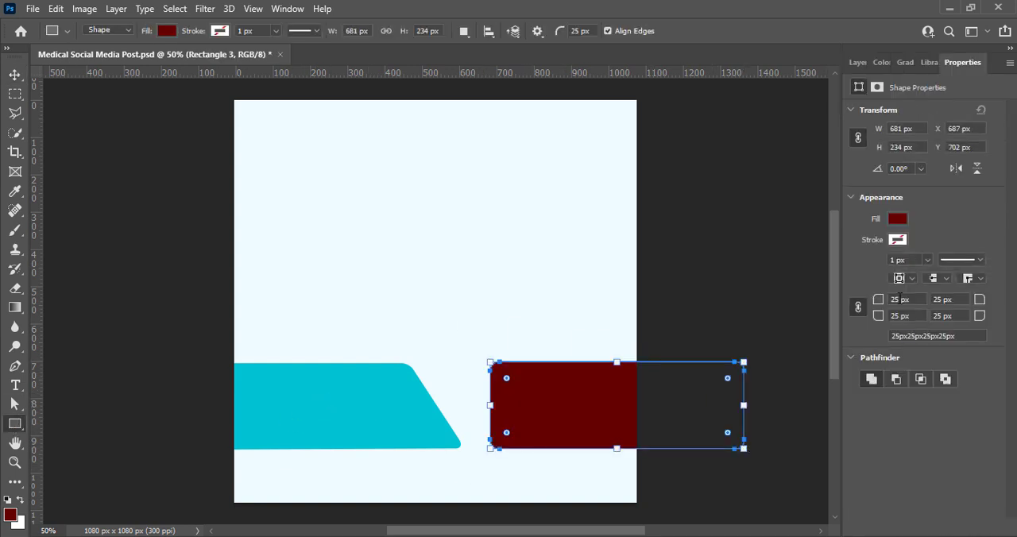
Try 50 px corner radii on the new rectangle and restore them to 25 px.
type("50")
key("Return")
left_click_drag(901, 299, 879, 302)
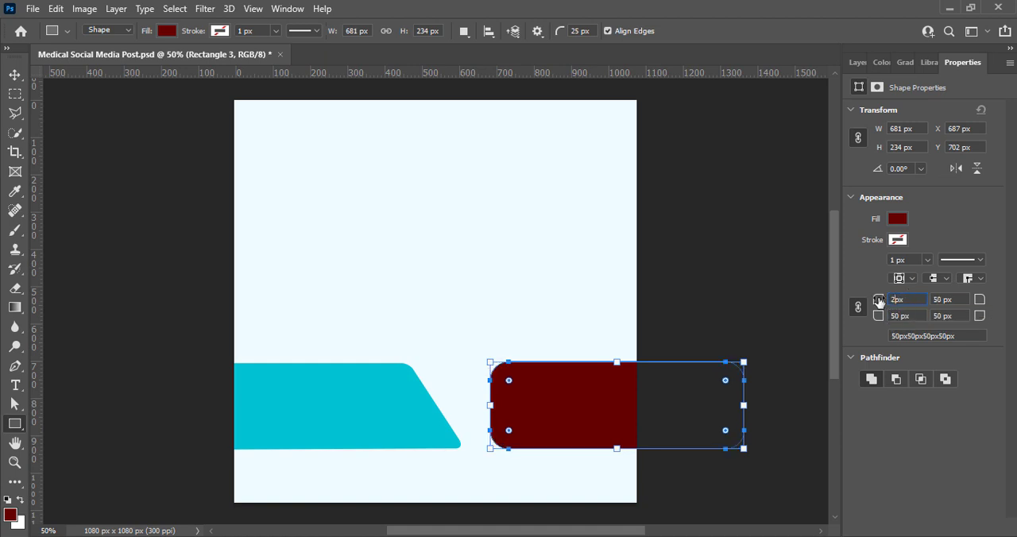
type("25")
key("Return")
Fill the new rectangle with solid dark blue 00466e.
left_click(14, 74)
left_click(897, 218)
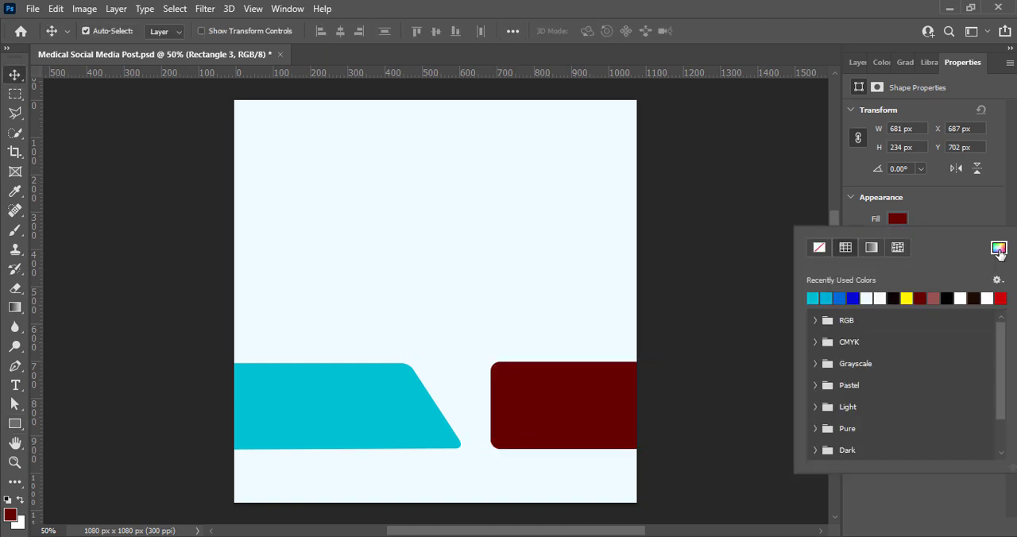
left_click(999, 252)
left_click(430, 402)
type("00466e")
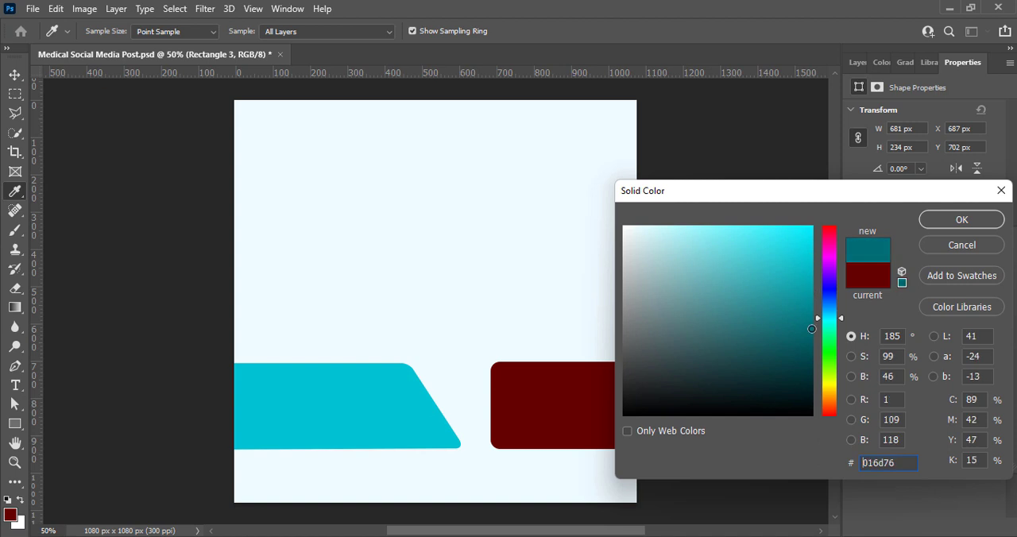
left_click(943, 227)
Skew the dark blue rectangle's left end to slant parallel to the cyan shape's end, and move it down slightly.
left_click(509, 444)
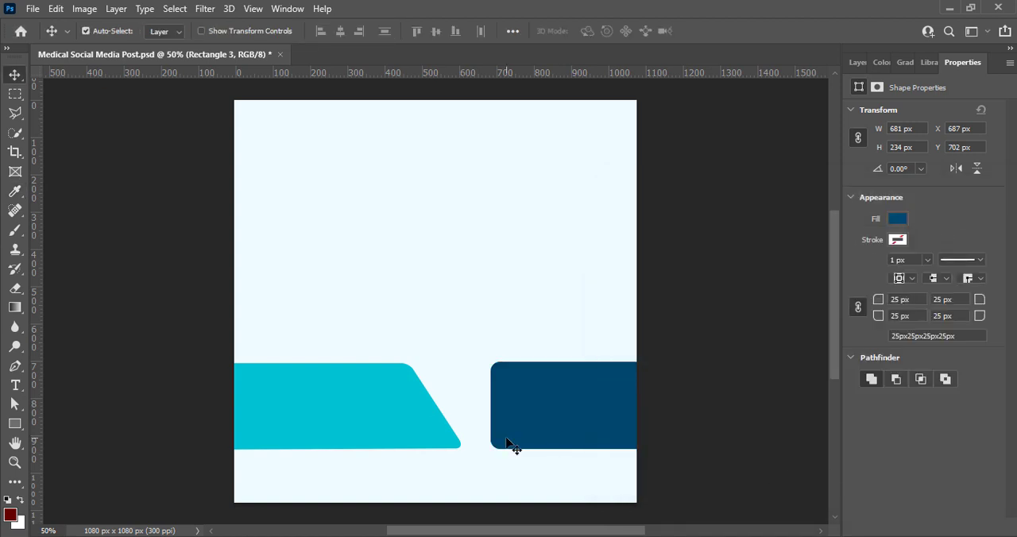
key("ctrl+t")
right_click(529, 402)
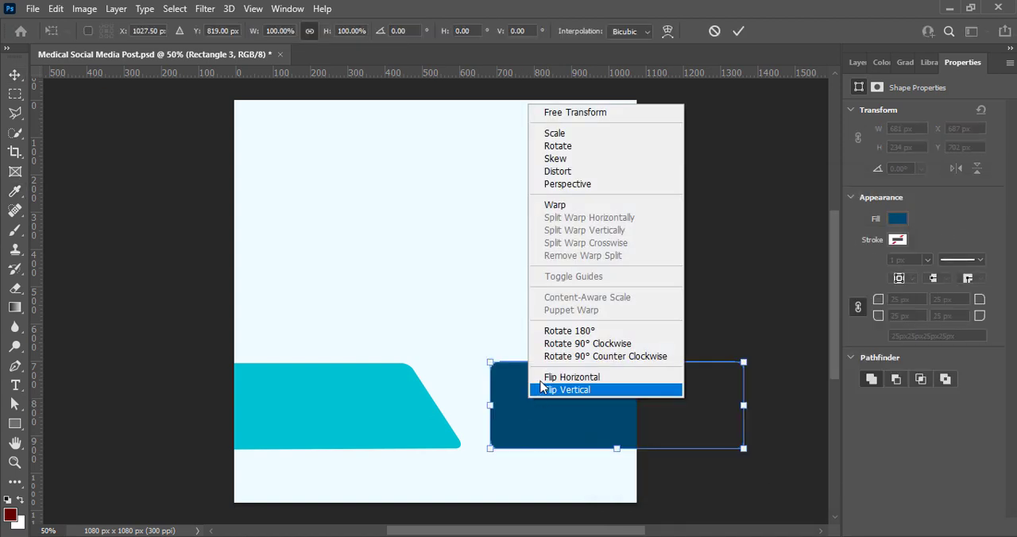
left_click(561, 160)
left_click_drag(489, 362, 459, 362)
left_click_drag(490, 449, 517, 451)
left_click_drag(594, 417, 591, 445)
left_click(738, 31)
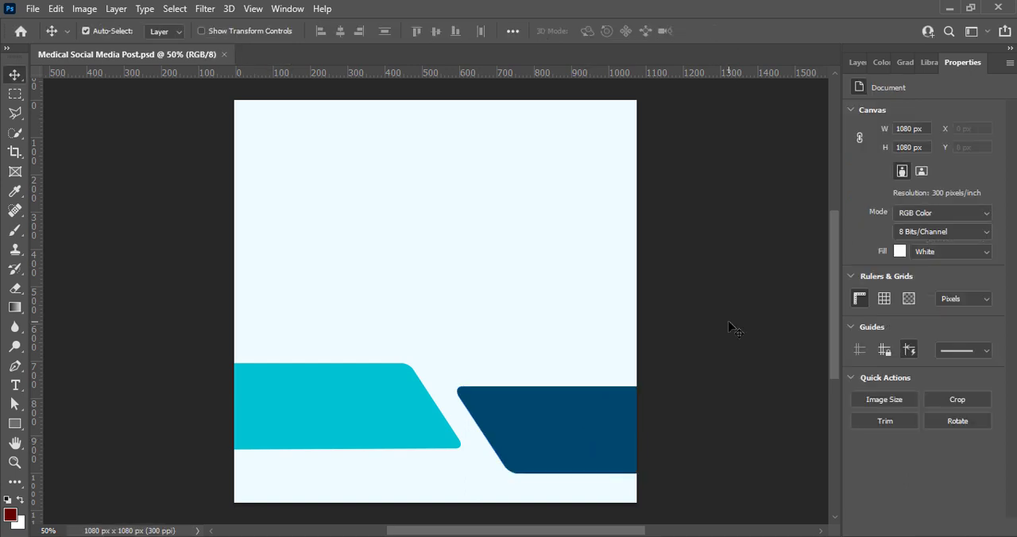
Add a new layer and draw a vertical rounded bar about 83 × 488 px over the cyan shape's right end.
left_click(858, 62)
left_click(973, 527)
key("u")
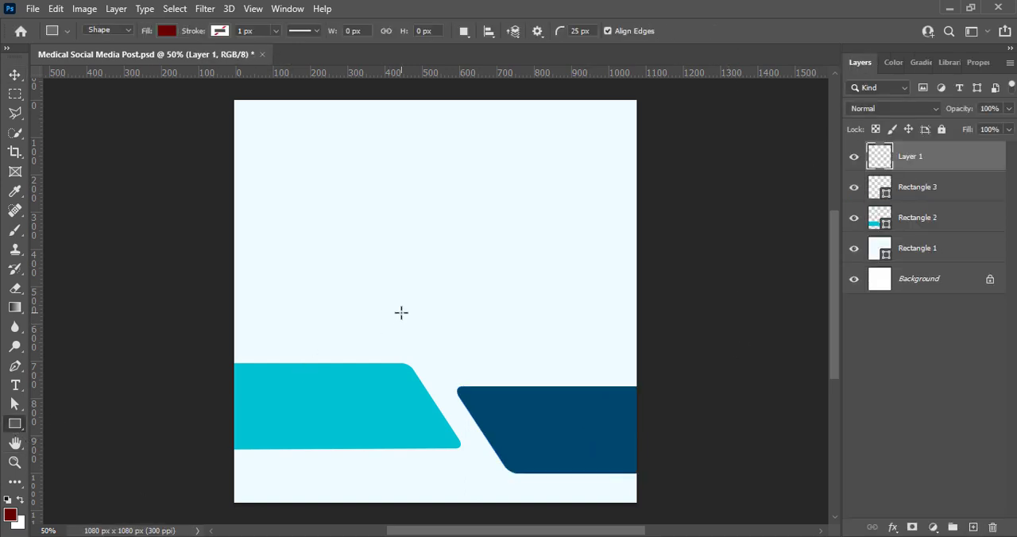
left_click_drag(404, 310, 434, 492)
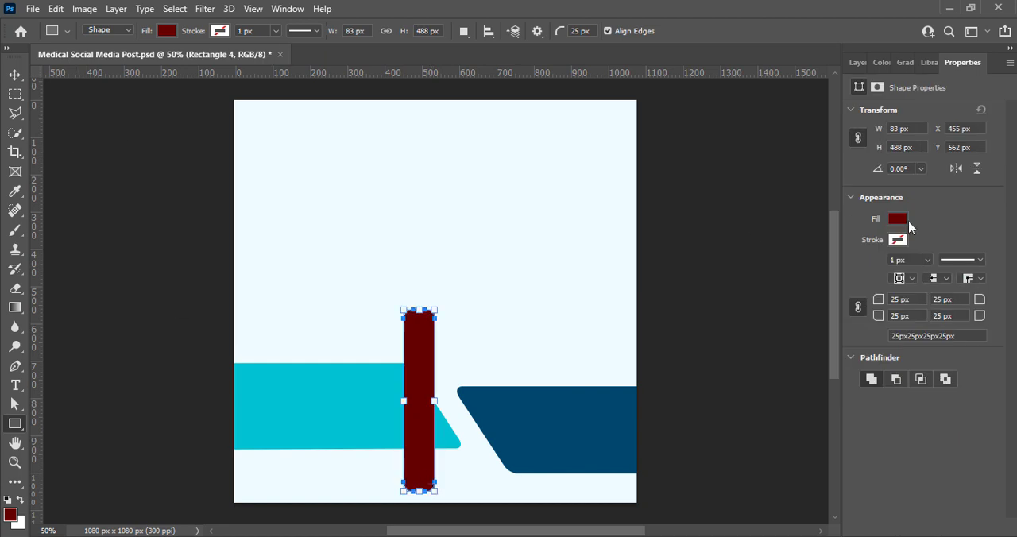
Fill the vertical bar with solid blue 00689e, based on the dark blue shape's colour.
left_click(897, 219)
left_click(999, 249)
left_click(516, 429)
mouse_move(826, 302)
left_mouse_down()
mouse_move(825, 311)
mouse_move(813, 298)
left_mouse_up()
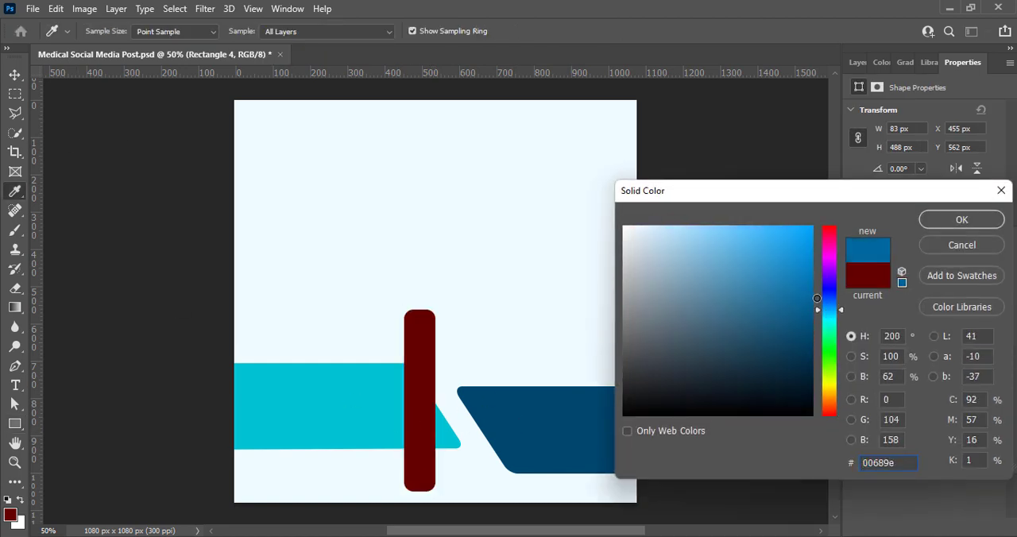
left_click(955, 225)
Move the blue bar into the gap between the two shapes and shorten it to about 360 px high.
left_click(14, 75)
left_click_drag(417, 459, 460, 461)
key("ctrl+t")
left_click_drag(460, 315, 461, 363)
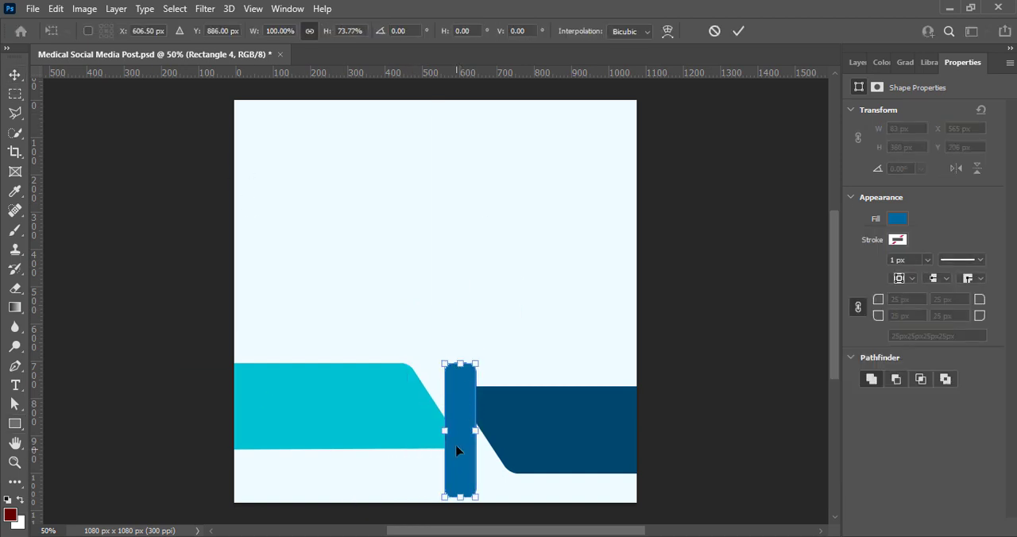
Rotate the blue bar to about -32.5° and position it along the slanted gap between the two shapes.
left_click_drag(457, 450, 457, 426)
left_click_drag(491, 484, 526, 450)
mouse_move(471, 427)
left_mouse_down()
mouse_move(457, 424)
mouse_move(485, 423)
mouse_move(477, 435)
left_mouse_up()
key("Down")
key("Down")
key("Down")
key("Down")
left_click_drag(527, 466, 528, 462)
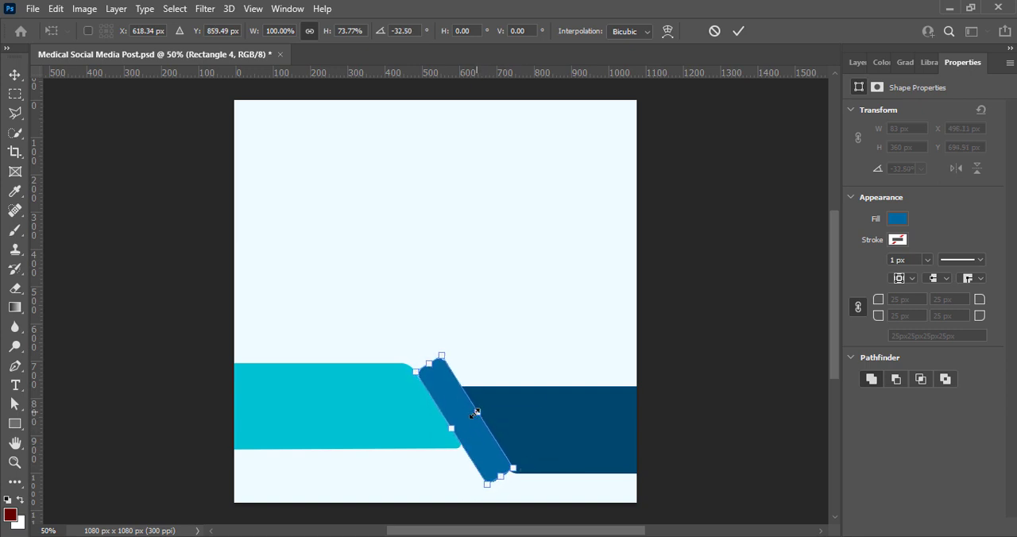
Narrow the slanted bar to about 67 px and shorten it to about 277 px.
left_click_drag(475, 413, 469, 416)
left_click_drag(504, 476, 489, 456)
key("Return")
Nudge the dark blue shape upward in small steps to sit closer against the slanted bar.
left_click(575, 428)
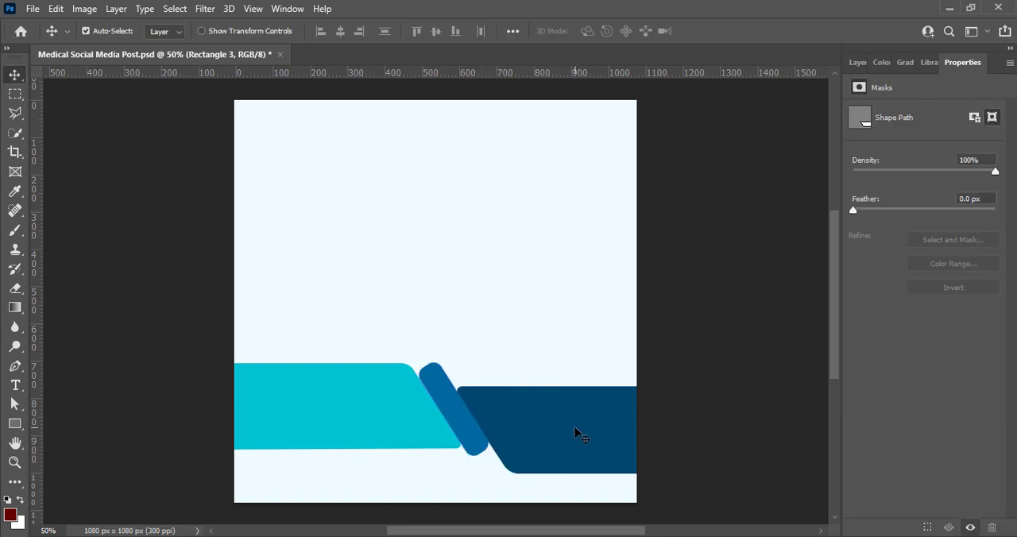
key("Up")
key("Up")
key("Up")
key("Up")
key("Up")
key("Up")
key("Up")
key("Up")
key("Up")
key("Up")
key("Up")
key("Up")
key("Up")
key("Up")
key("Up")
key("Up")
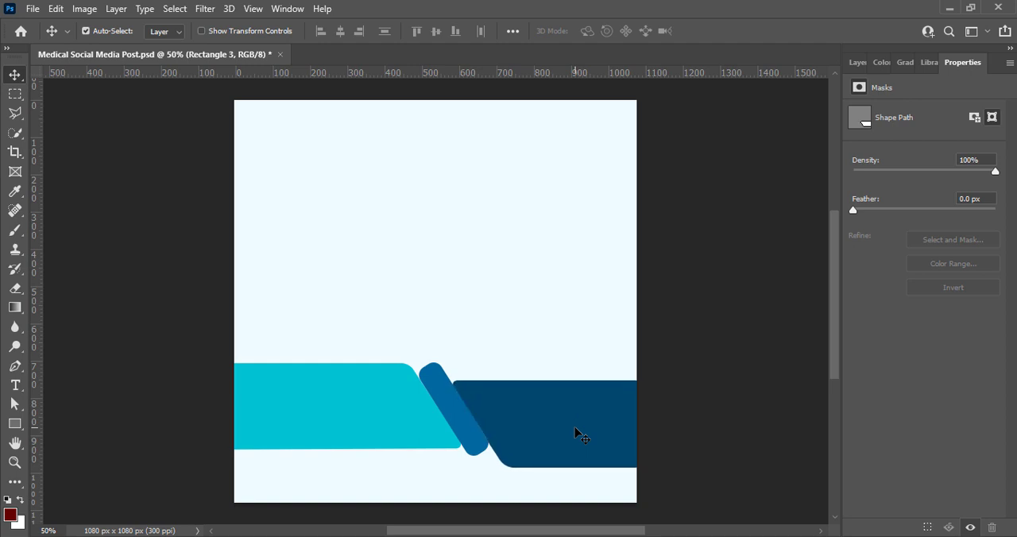
key("Up")
key("Up")
key("Up")
key("Up")
key("Up")
key("Up")
key("Up")
key("Up")
key("Up")
key("Up")
key("Up")
key("Up")
key("Up")
key("Up")
left_click(717, 280)
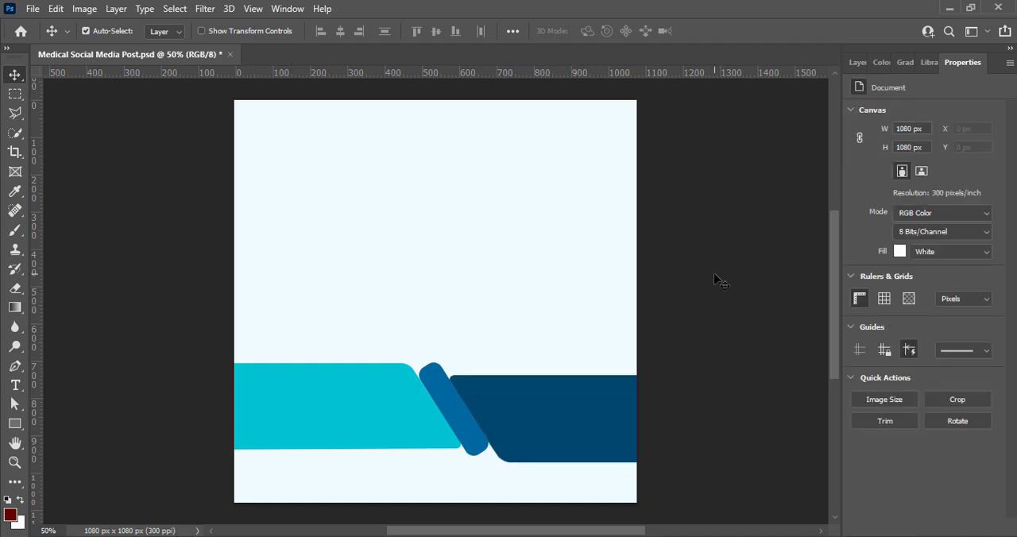
Set all corner radii of the slanted bar to 0 px and save the document.
left_click(453, 423)
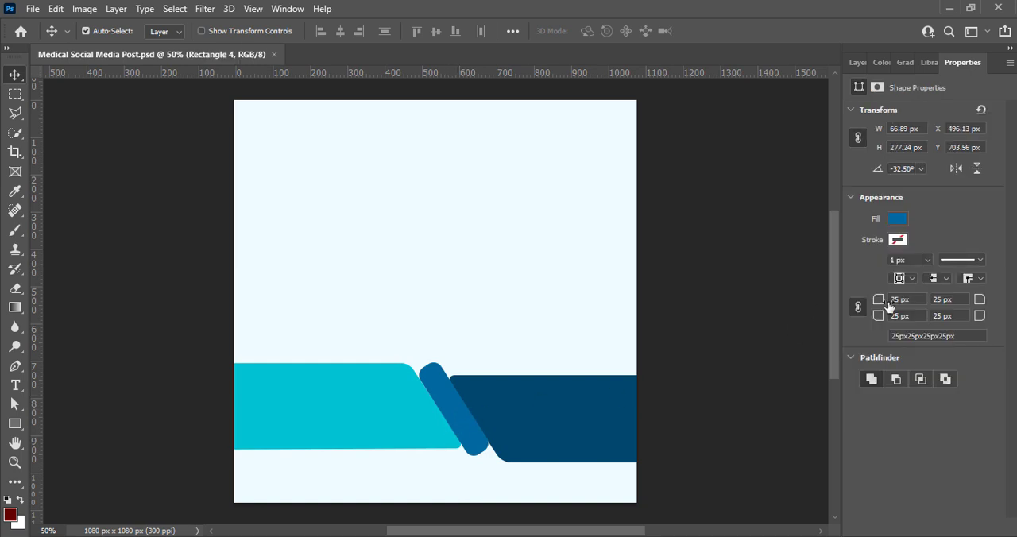
type("0")
key("Return")
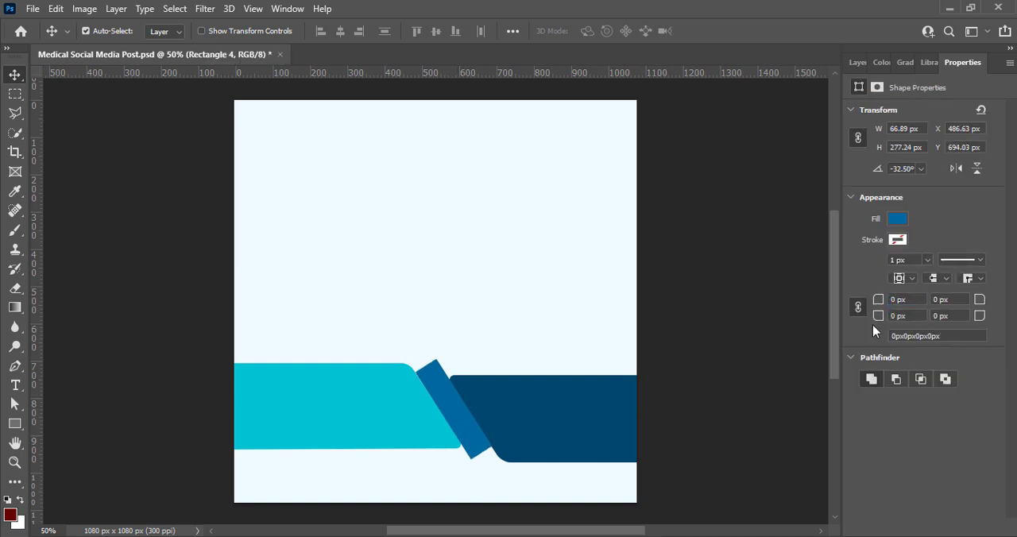
left_click(763, 460)
key("ctrl+s")
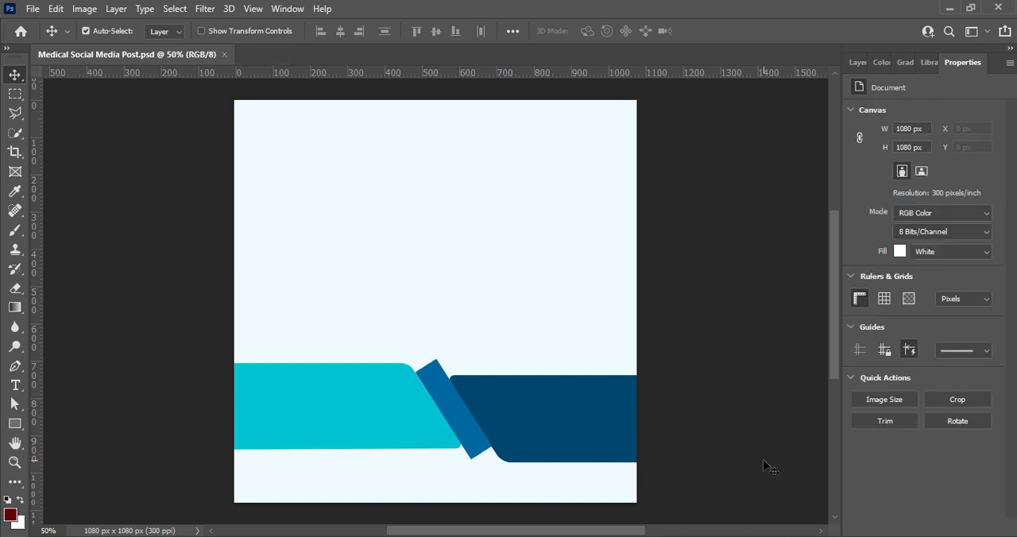
Recolour the slanted bar between the two banner shapes to teal-blue #006b8e and save the document.
left_click(465, 430)
left_click(901, 222)
left_click(998, 249)
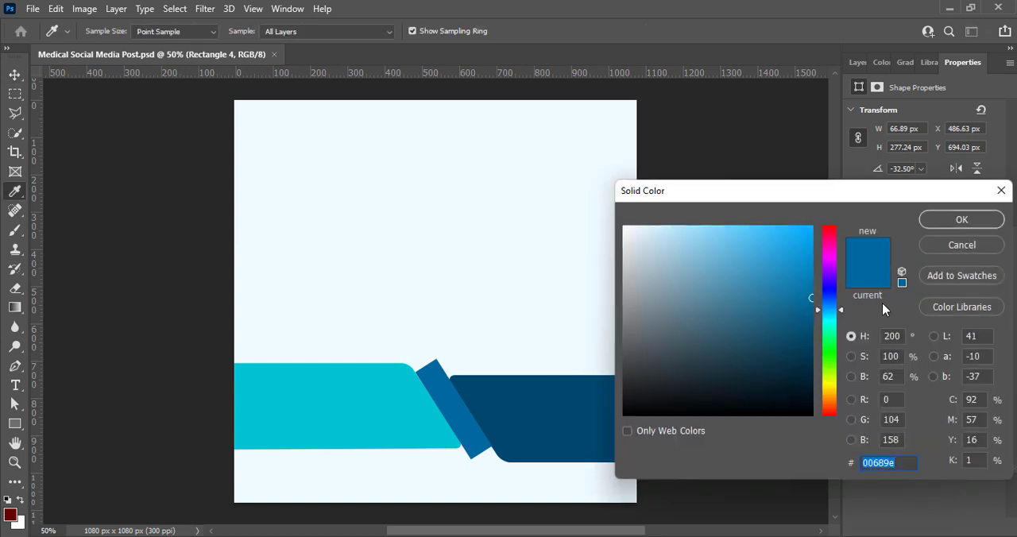
left_click(967, 225)
left_click(999, 247)
left_click(807, 276)
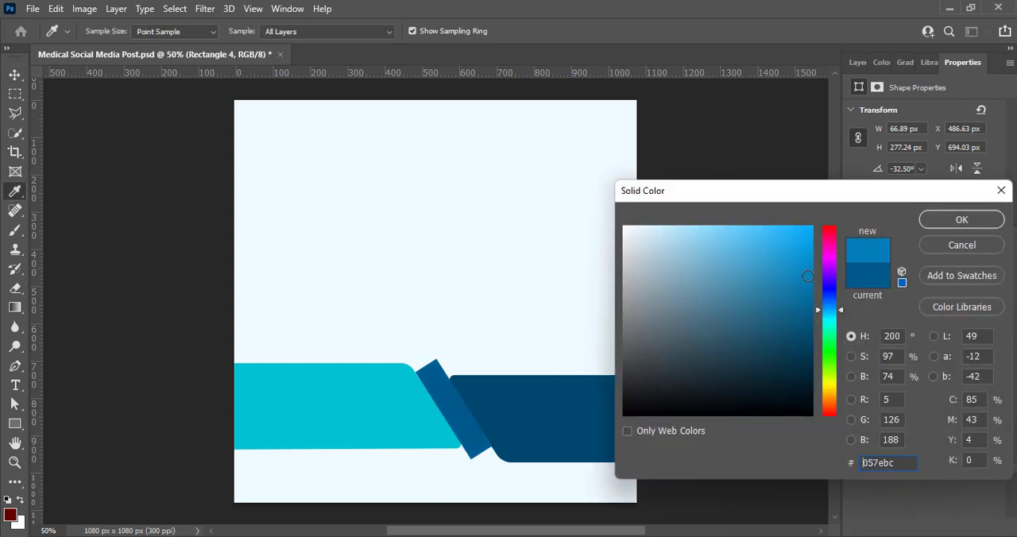
left_click(811, 288)
left_click_drag(829, 311, 829, 313)
left_click(812, 308)
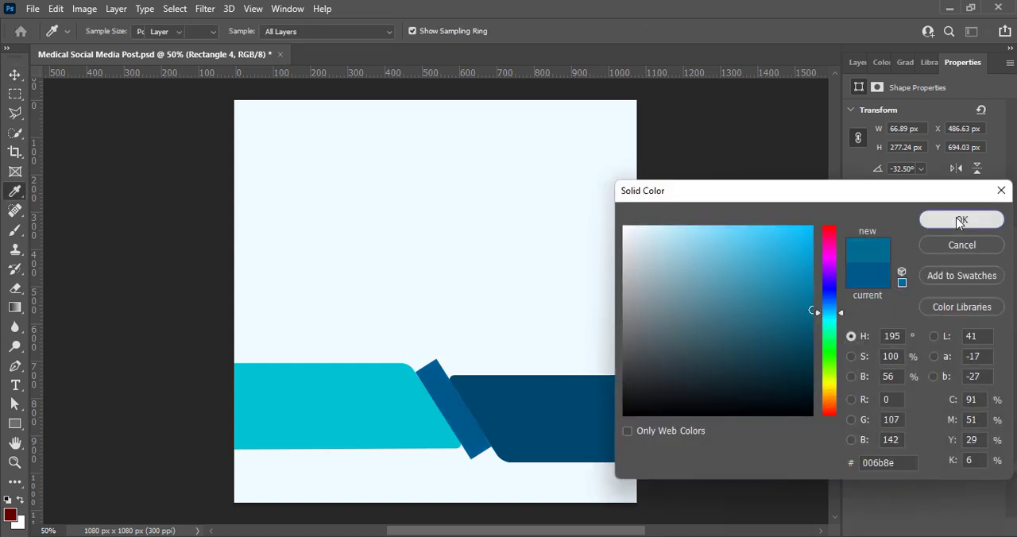
left_click(962, 219)
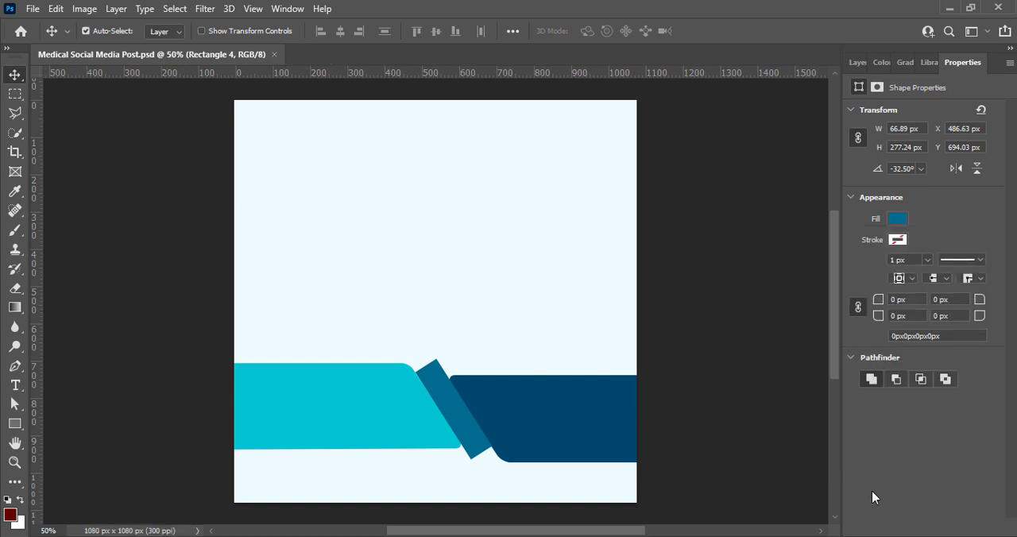
Add a new layer and draw a six-sided polygon about 691 × 708 px over the upper-left canvas area.
left_click(858, 62)
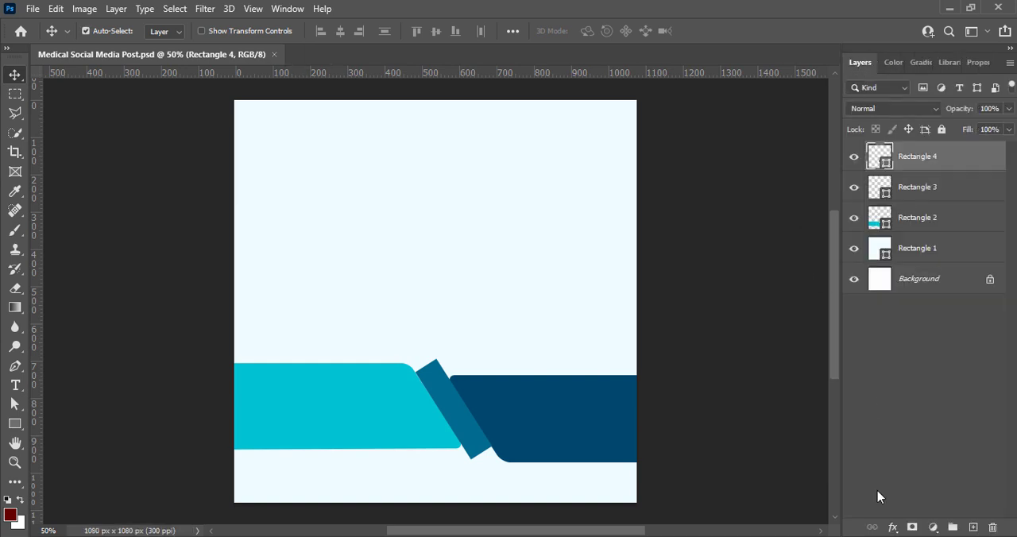
left_click(973, 528)
left_click(924, 395)
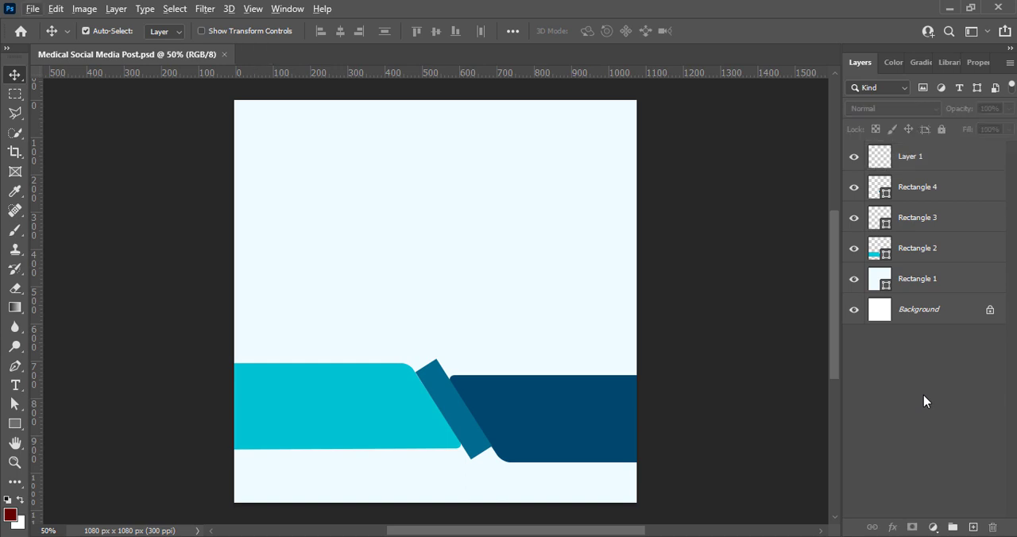
left_click(924, 159)
left_click(15, 424)
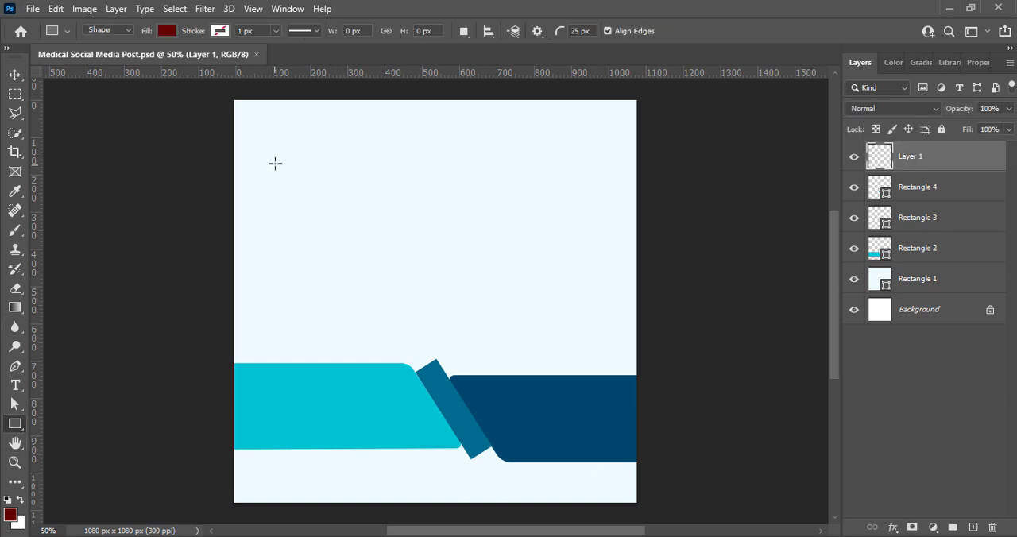
right_click(15, 424)
left_click(80, 468)
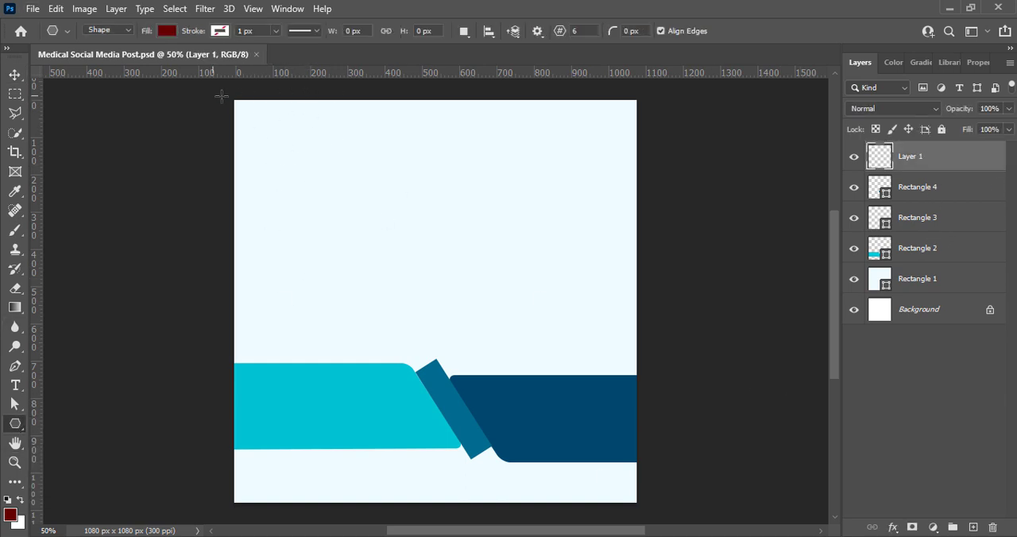
left_click_drag(221, 96, 479, 360)
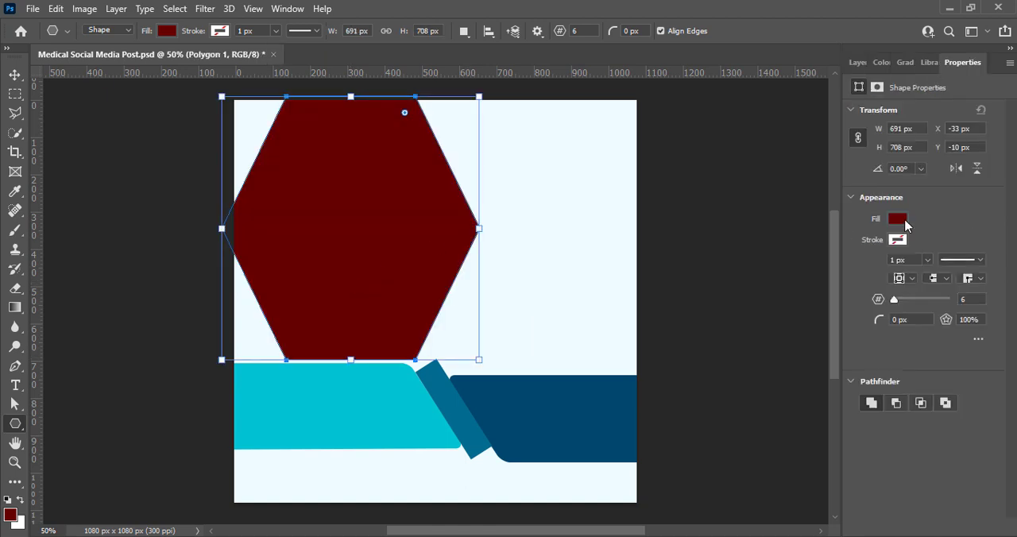
Shift the dark red hexagon partly off the left canvas edge and resize it to about 843 × 694 px, above the cyan shape.
key("v")
left_click_drag(358, 237, 311, 236)
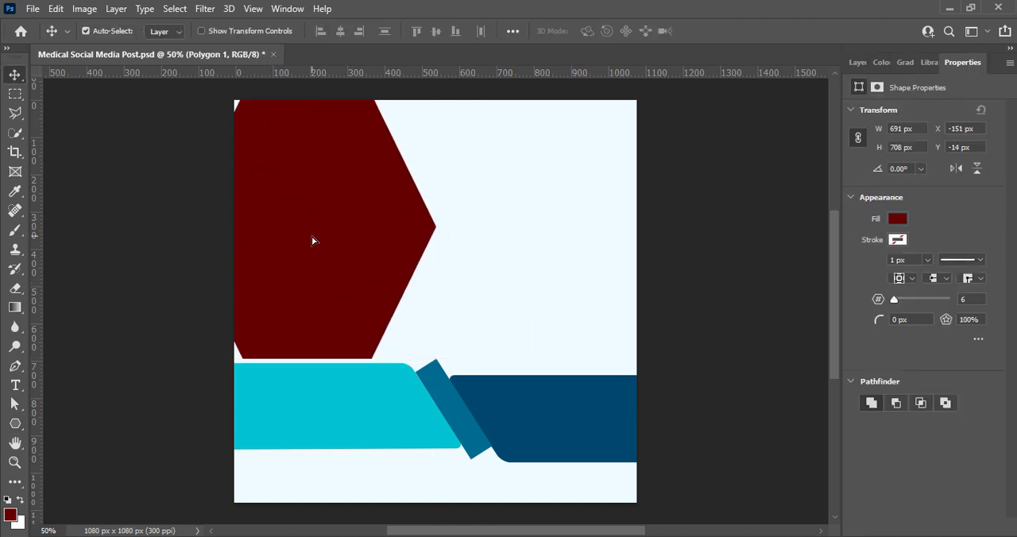
key("ctrl+t")
left_click_drag(432, 227, 491, 226)
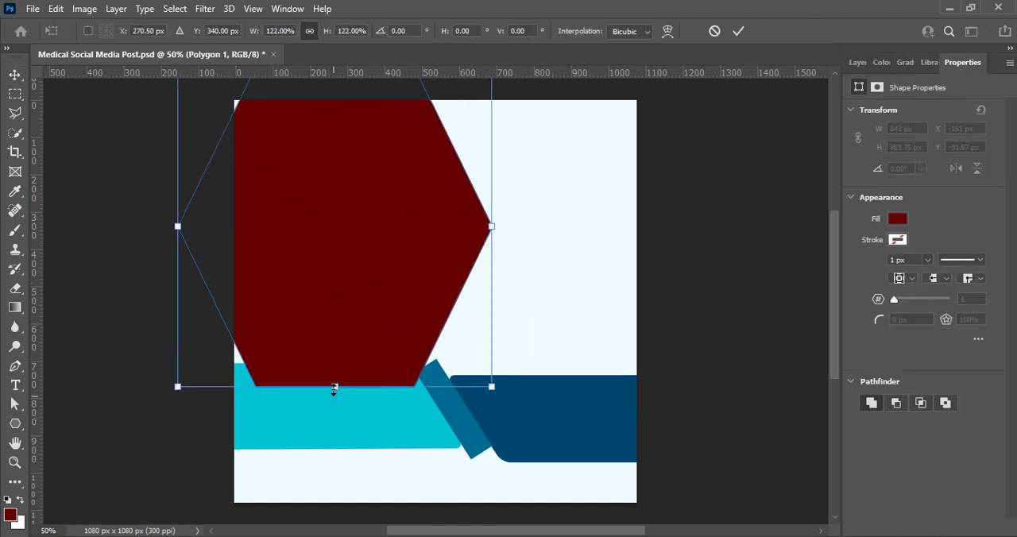
left_click_drag(334, 389, 335, 349)
left_click_drag(377, 295, 344, 303)
left_click_drag(305, 354, 305, 346)
left_click_drag(335, 279, 329, 325)
left_click_drag(296, 117, 295, 133)
left_click_drag(315, 264, 322, 224)
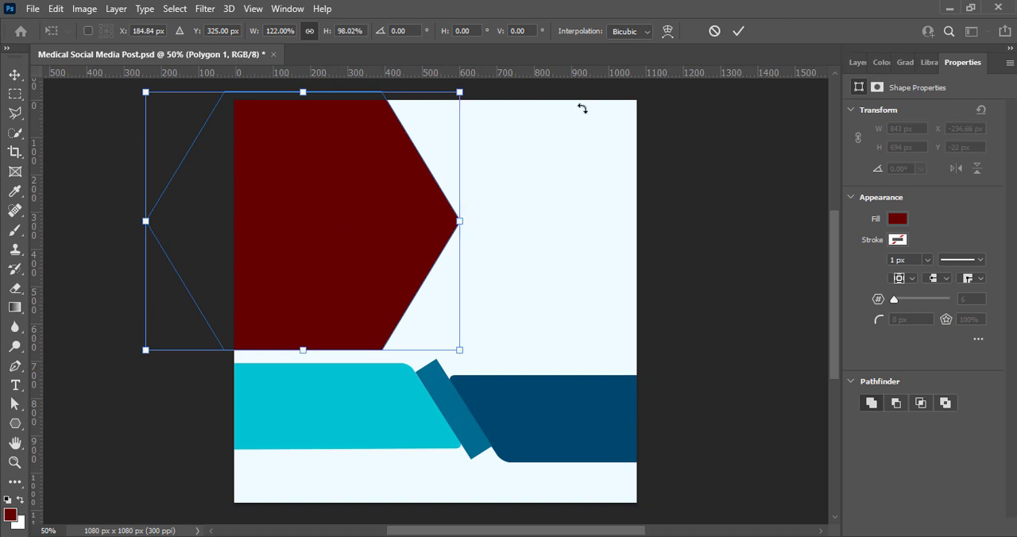
Nudge the large hexagon slightly left, narrow it a little from its right corner and apply the transform.
left_click_drag(368, 202, 362, 203)
left_click_drag(452, 224, 442, 224)
key("Return")
left_click(753, 303)
key("F7")
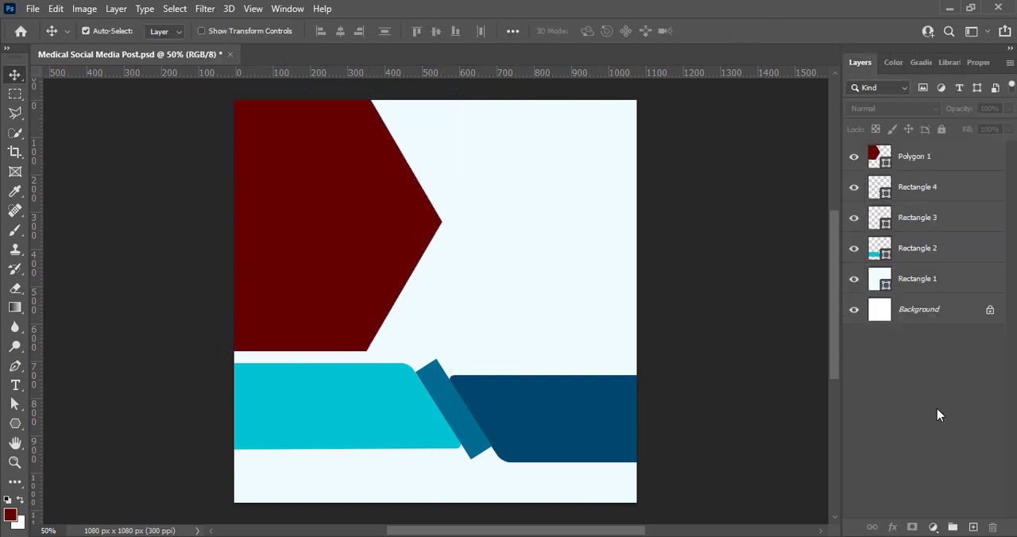
Change the large hexagon's fill to light pinkish grey #e2dada.
double_click(879, 156)
left_click_drag(652, 257, 630, 247)
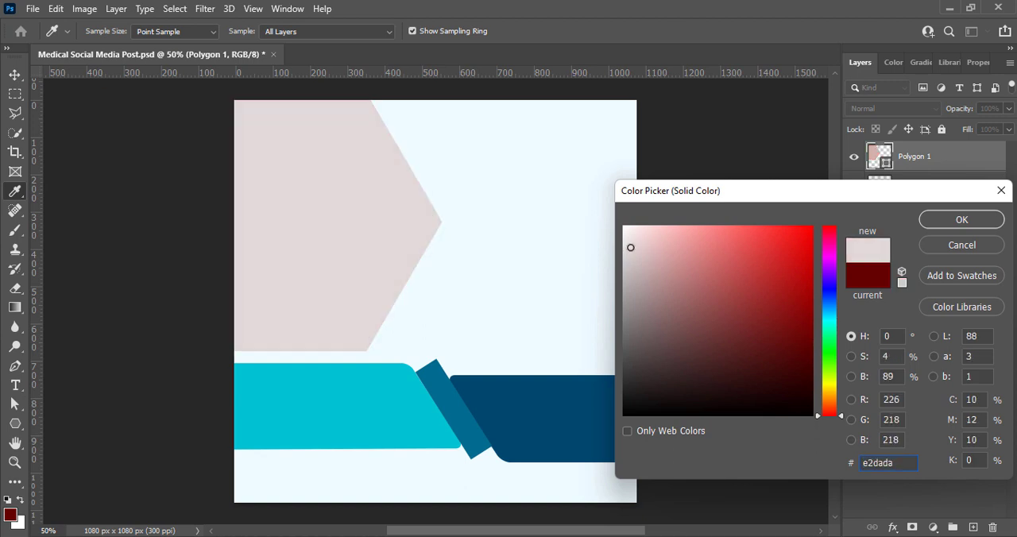
left_click(957, 226)
Add a new layer, then duplicate the large hexagon, scale the copy to about 48.62% and place it half off the left canvas edge.
left_click(973, 527)
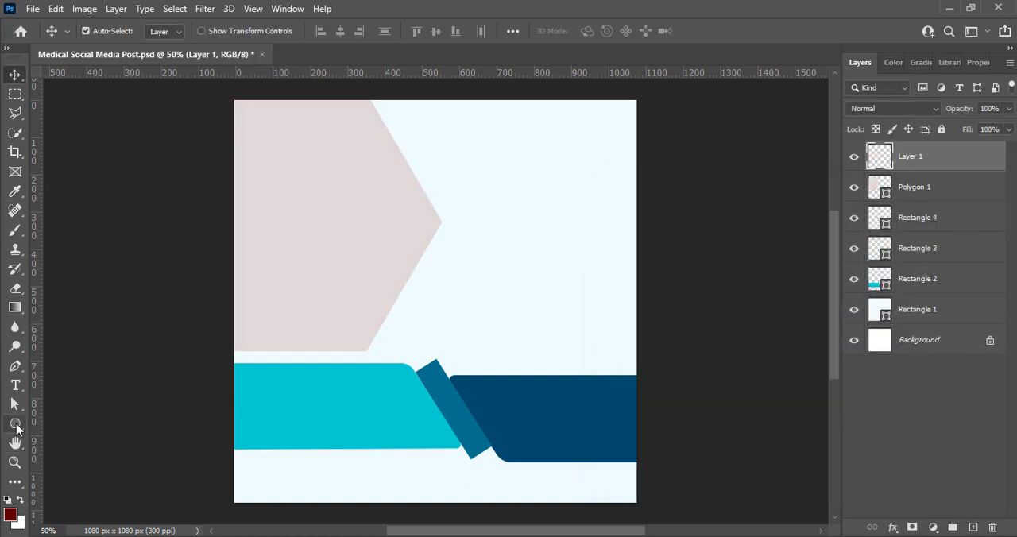
left_click(15, 425)
left_click(14, 77)
left_click_drag(352, 234, 454, 254)
key("ctrl+t")
left_click_drag(528, 116, 377, 231)
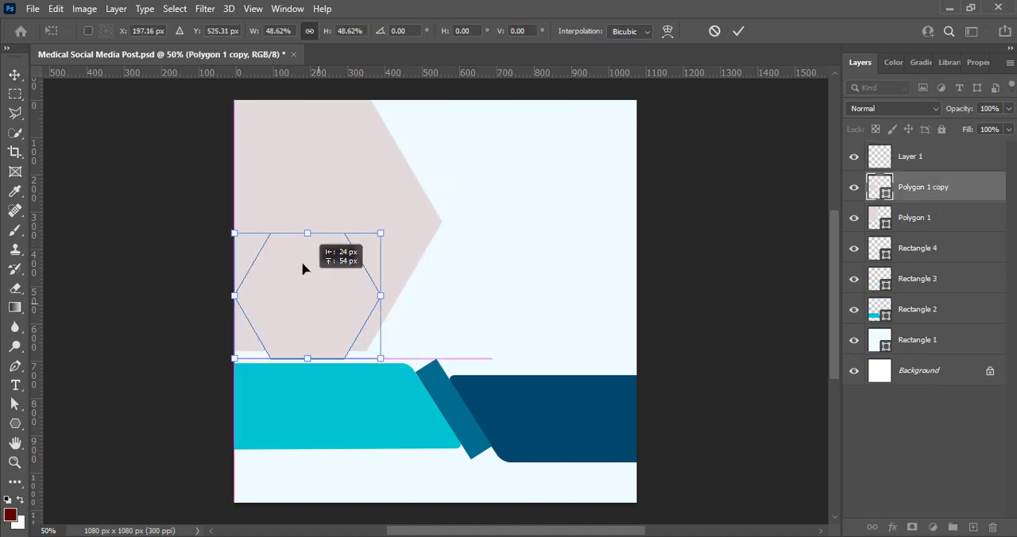
left_click_drag(314, 266, 227, 228)
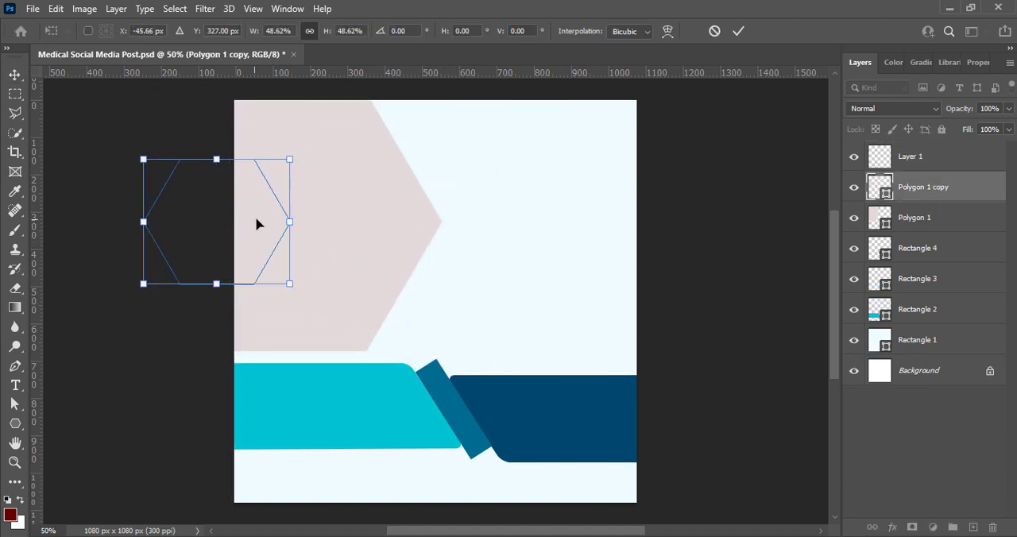
left_click(737, 31)
Recolour the small hexagon to a dark navy around #01395d and save the document.
double_click(879, 187)
left_click(521, 415)
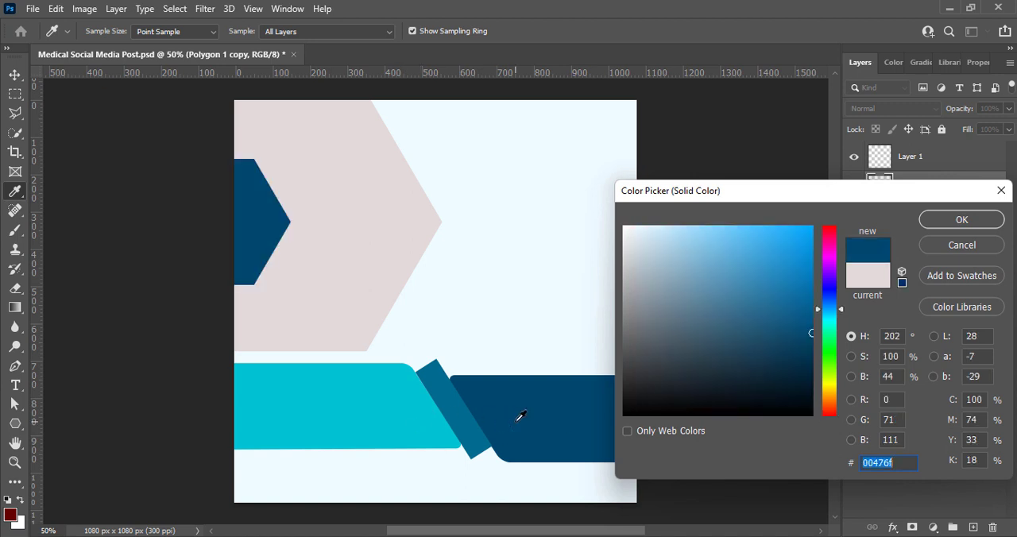
mouse_move(813, 324)
left_mouse_down()
mouse_move(813, 303)
mouse_move(812, 342)
mouse_move(826, 302)
mouse_move(825, 313)
left_mouse_up()
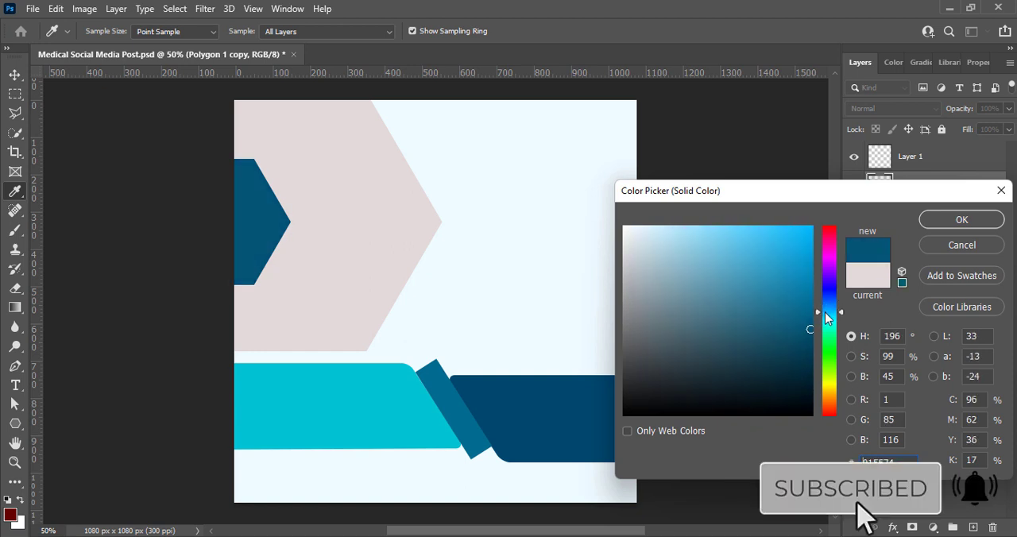
type("01395d")
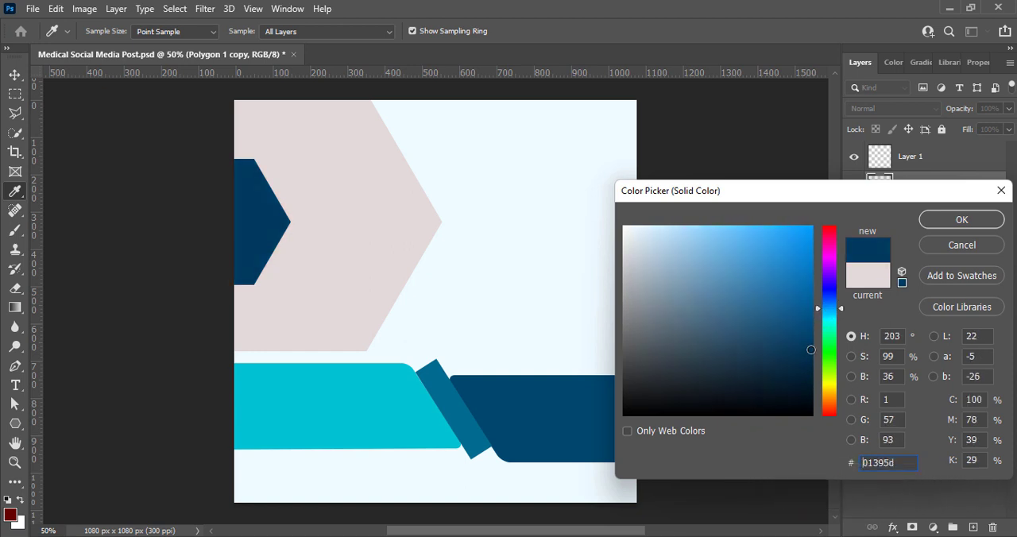
left_click(935, 222)
left_click(870, 449)
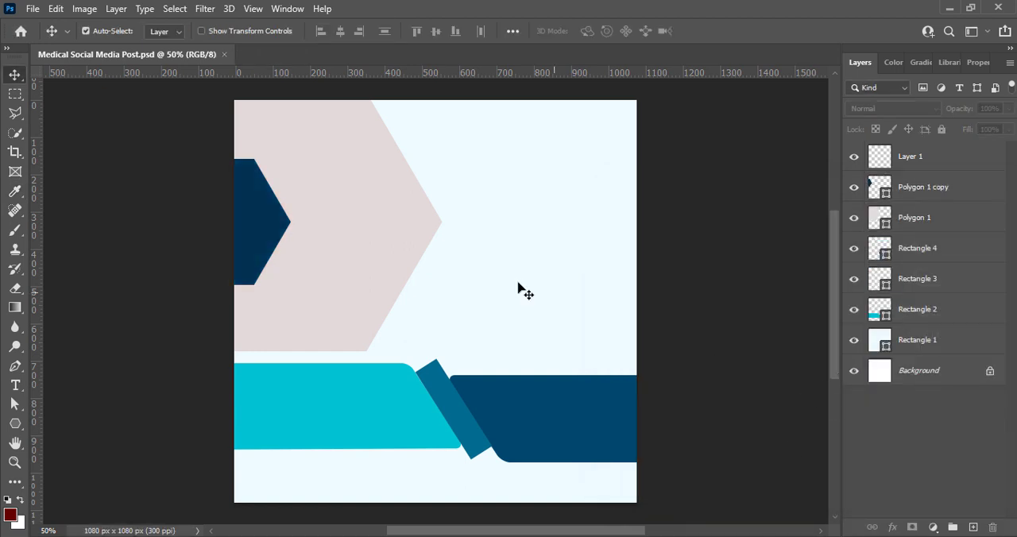
Add a new layer on top and draw a rounded rectangle about 823 × 142 px with 25 px corners across the upper-left area.
left_click(413, 255)
left_click(934, 160)
key("ctrl+shift+alt+n")
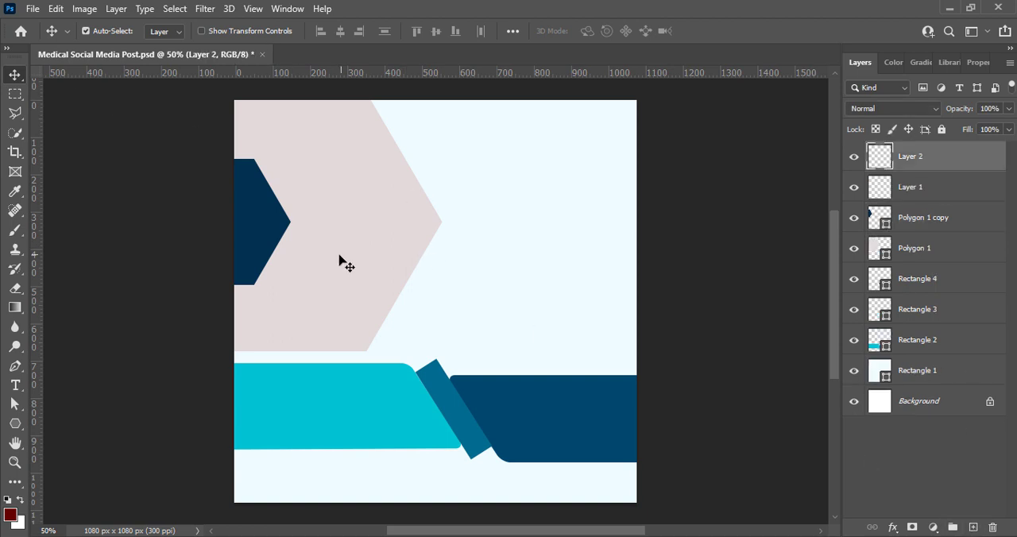
left_click(16, 425)
left_click(43, 431)
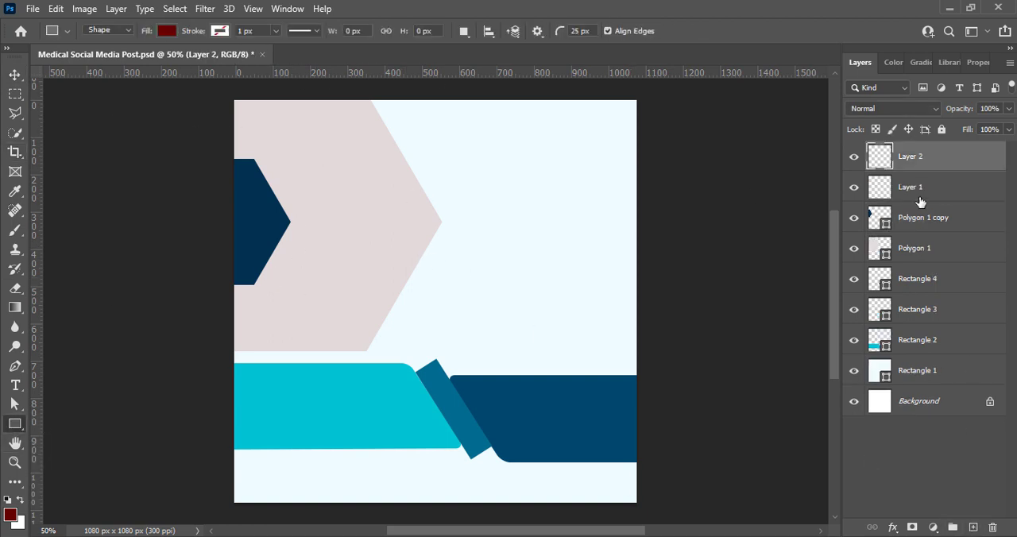
left_click_drag(184, 121, 492, 173)
Try several blues for the upper rounded bar's fill and settle on a medium blue from the recently used colours.
left_click(901, 222)
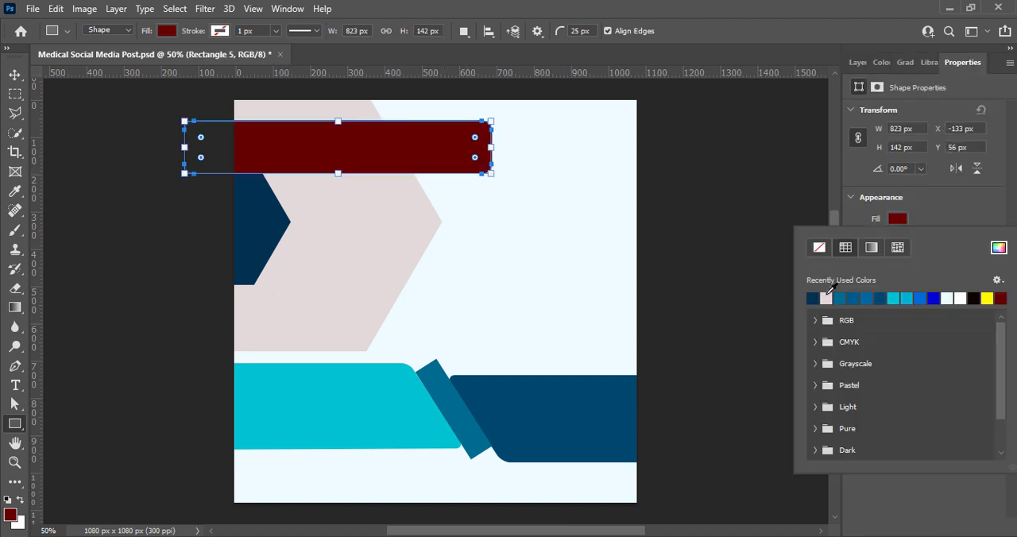
left_click(813, 296)
left_click(997, 249)
left_click_drag(816, 336, 815, 287)
left_click(953, 226)
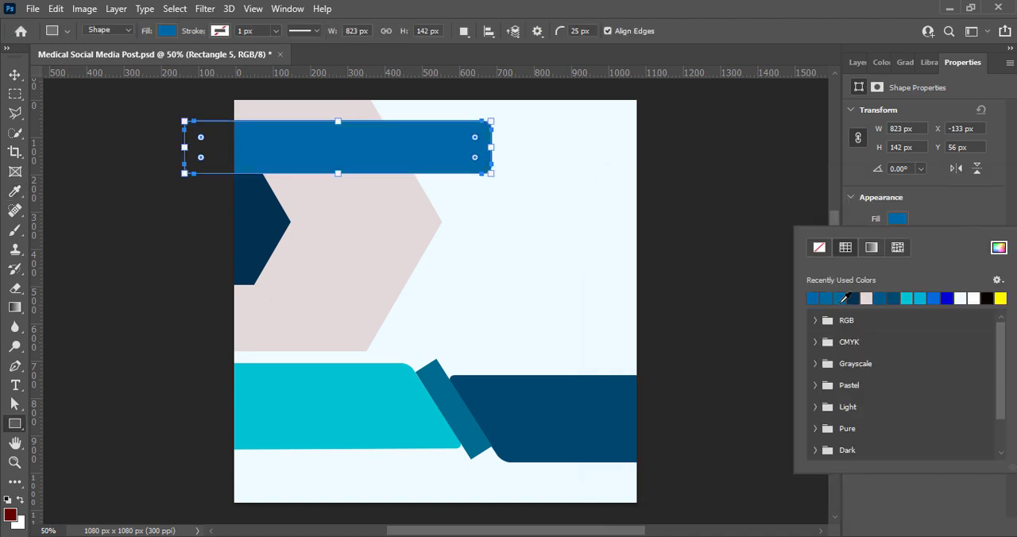
left_click(883, 300)
left_click(893, 300)
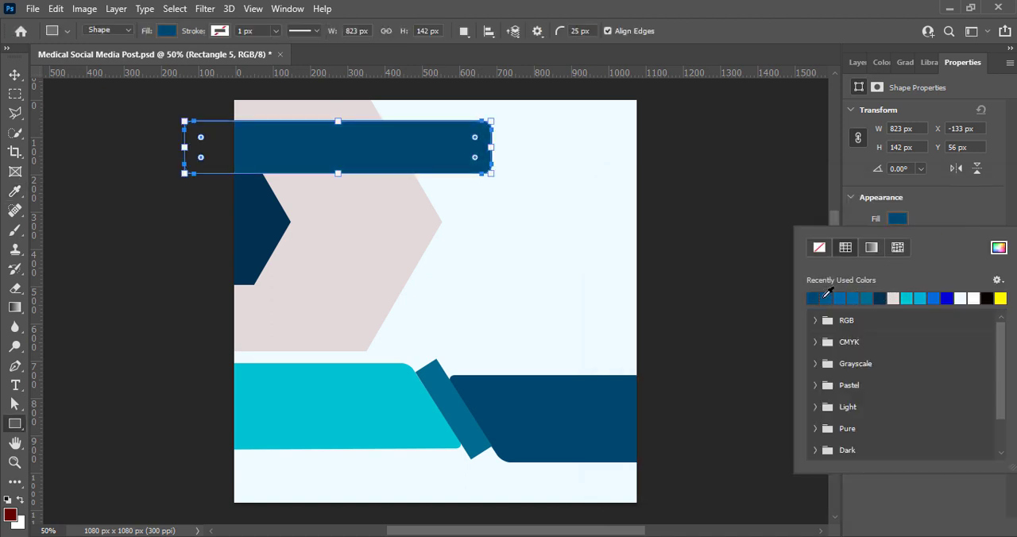
left_click(837, 295)
left_click(12, 78)
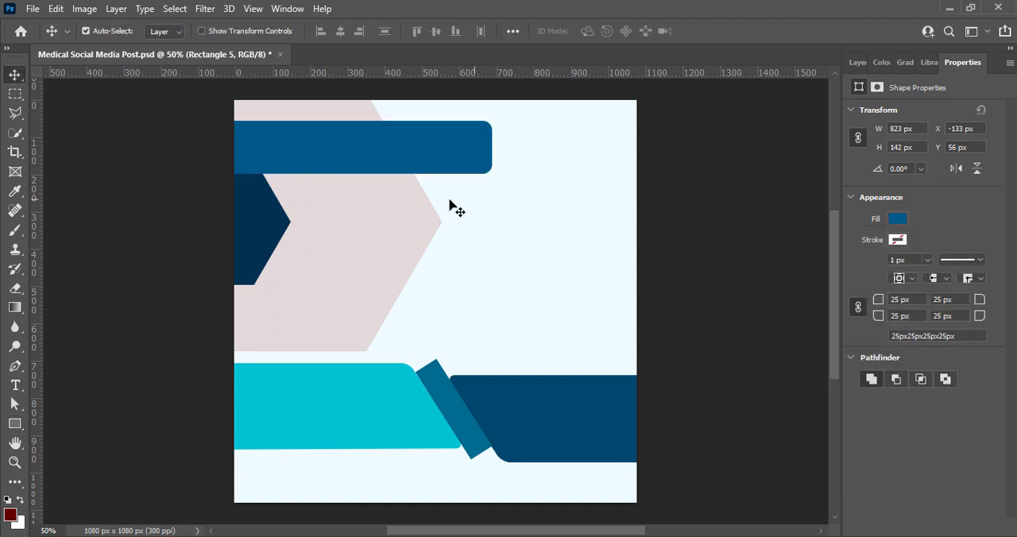
Scale the small navy hexagon to about 82.82% and shift it right to keep its tip inside the large hexagon.
left_click(859, 63)
left_click(908, 227)
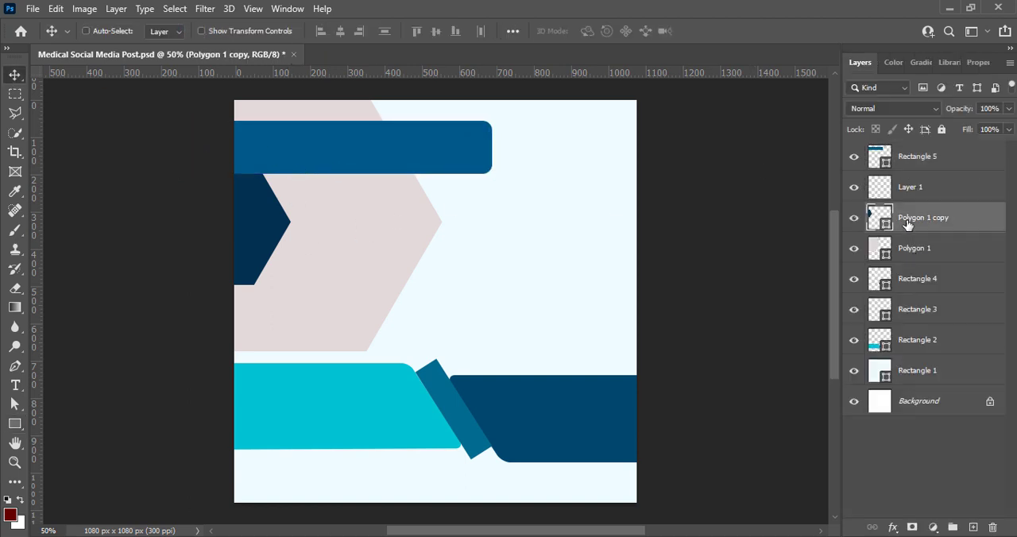
key("ctrl+t")
left_click_drag(289, 159, 263, 180)
left_click_drag(209, 235, 235, 236)
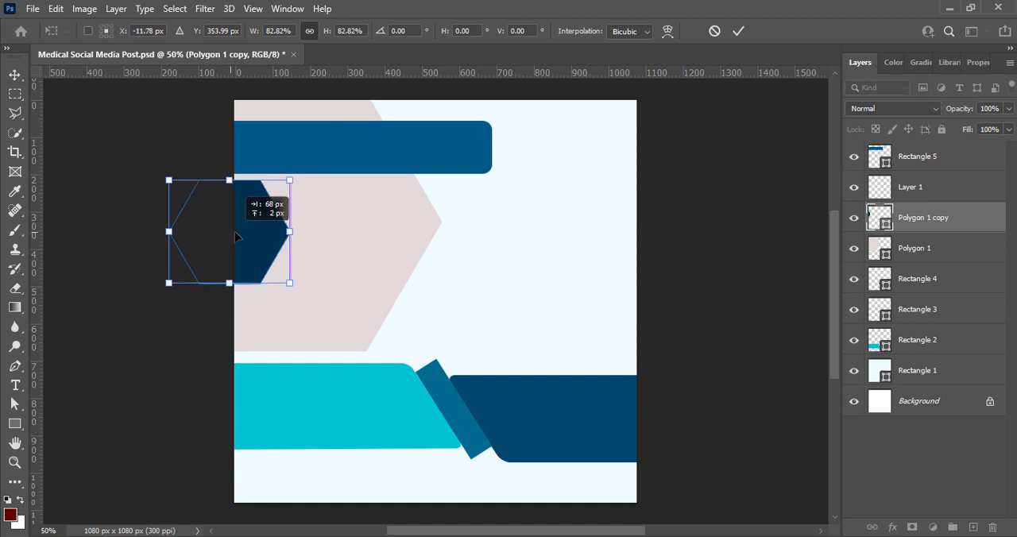
left_click(738, 31)
Move the blue rounded bar up to about Y 25 px, leaving a gap above the navy hexagon.
left_click_drag(347, 152, 347, 142)
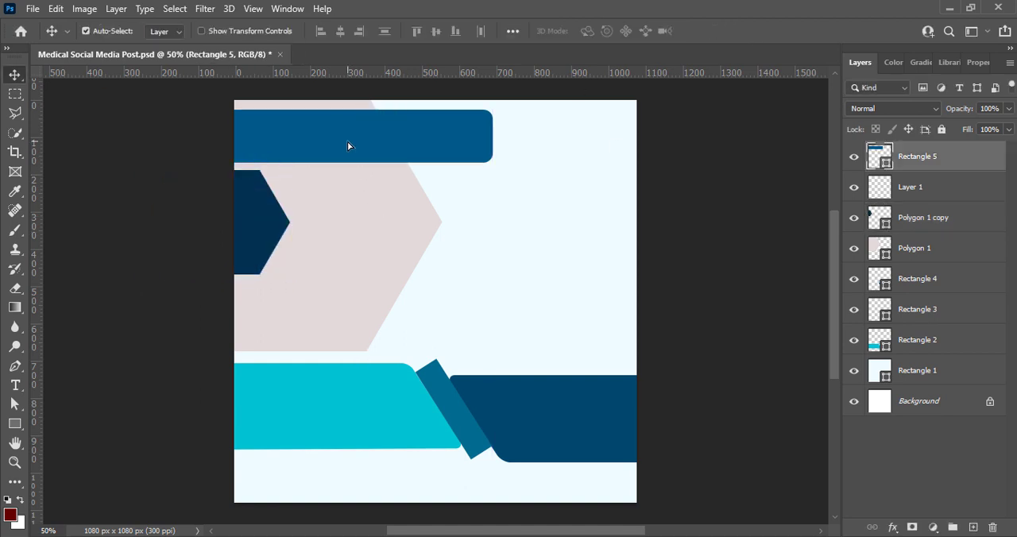
key("ctrl+t")
right_click(496, 132)
left_click(543, 190)
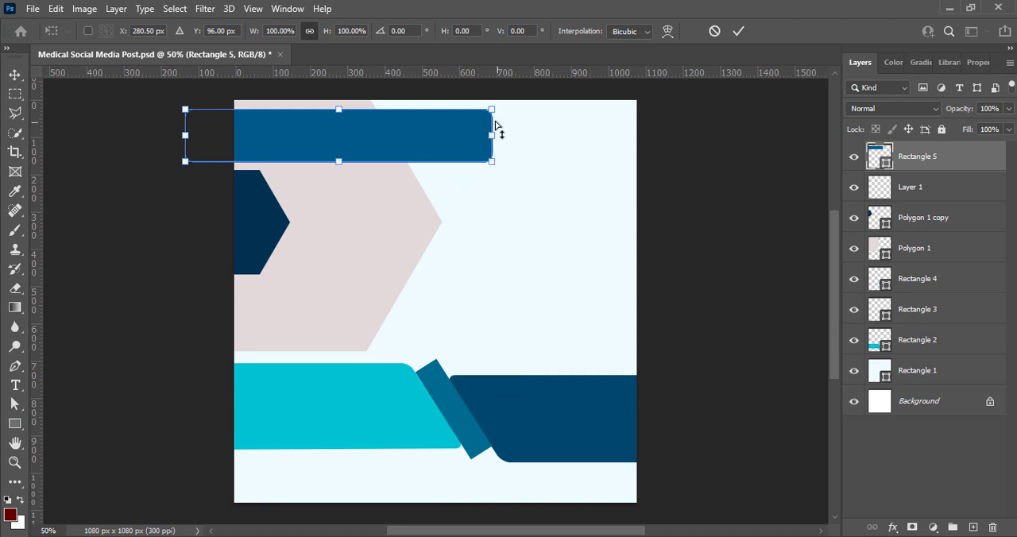
left_click(739, 31)
left_click(976, 61)
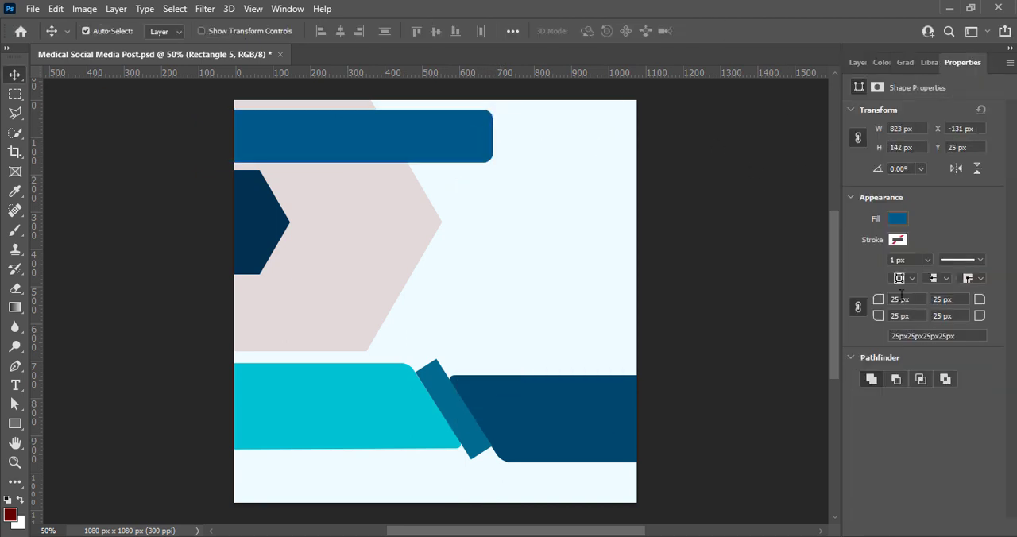
key("F7")
Skew the blue bar so its right end slants at about 41°, and add an empty layer above it.
key("ctrl+t")
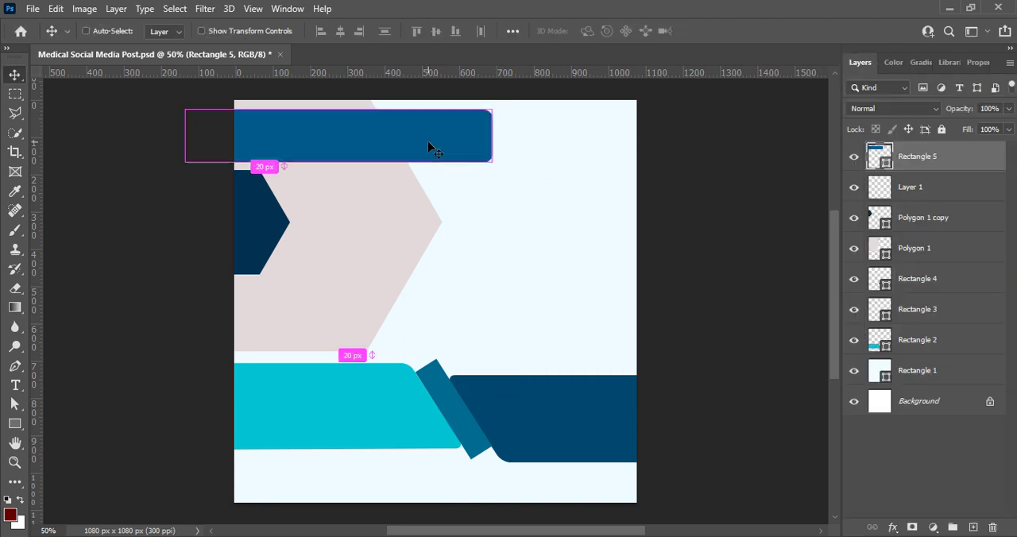
right_click(430, 146)
left_click(472, 199)
left_click_drag(491, 109, 449, 118)
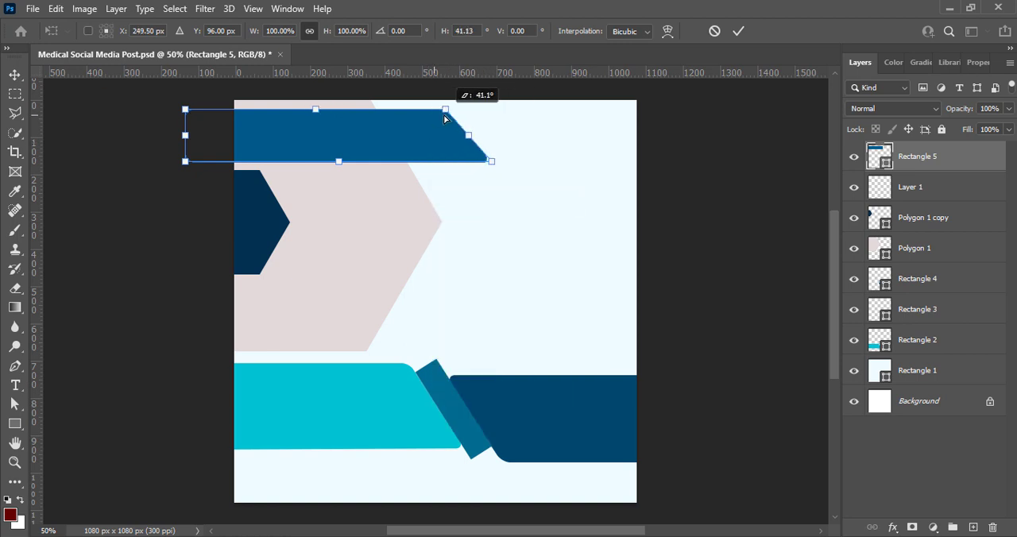
left_click(738, 31)
left_click(973, 527)
left_click(913, 460)
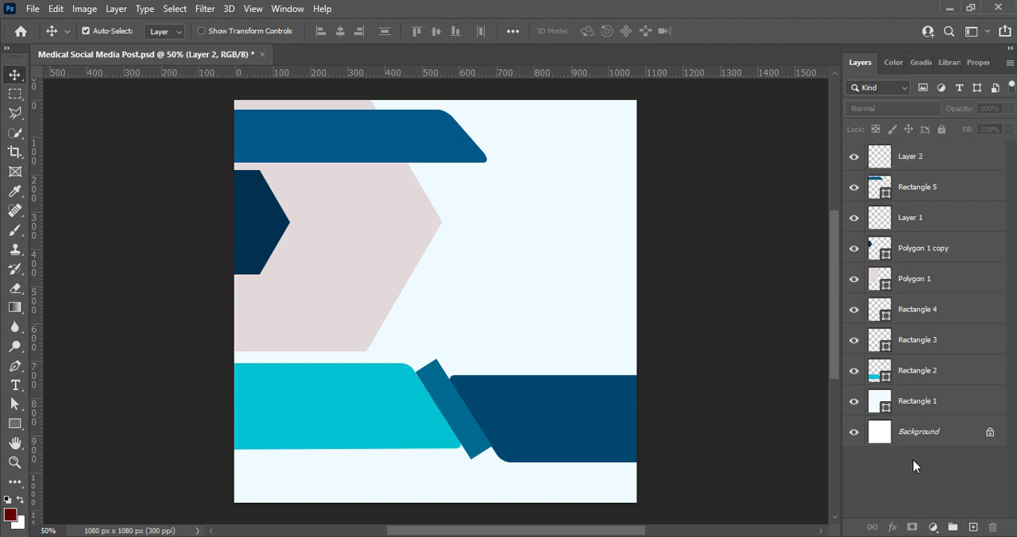
Save the document and add a copy of the blue header bar, flipped horizontally and vertically.
key("ctrl+s")
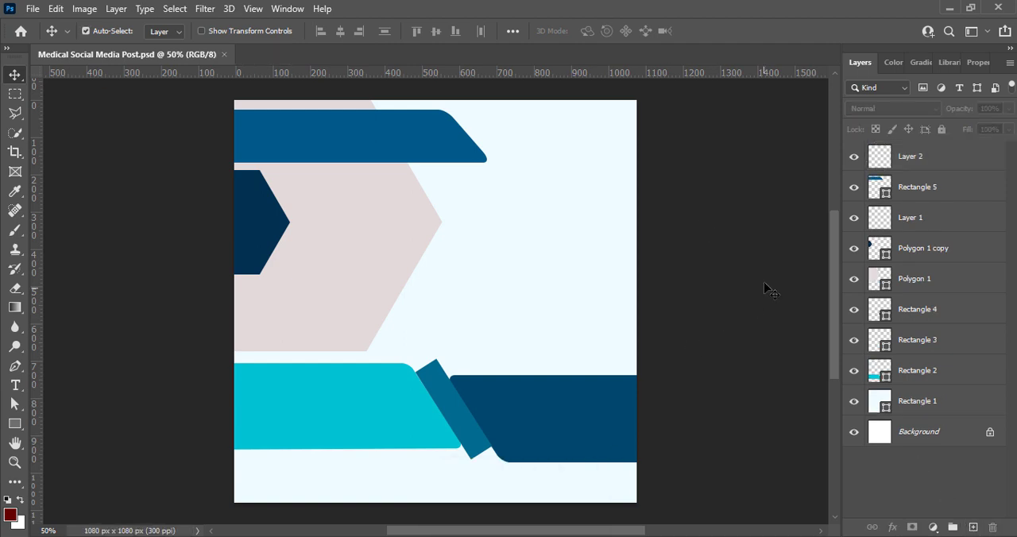
left_click_drag(411, 148, 551, 186)
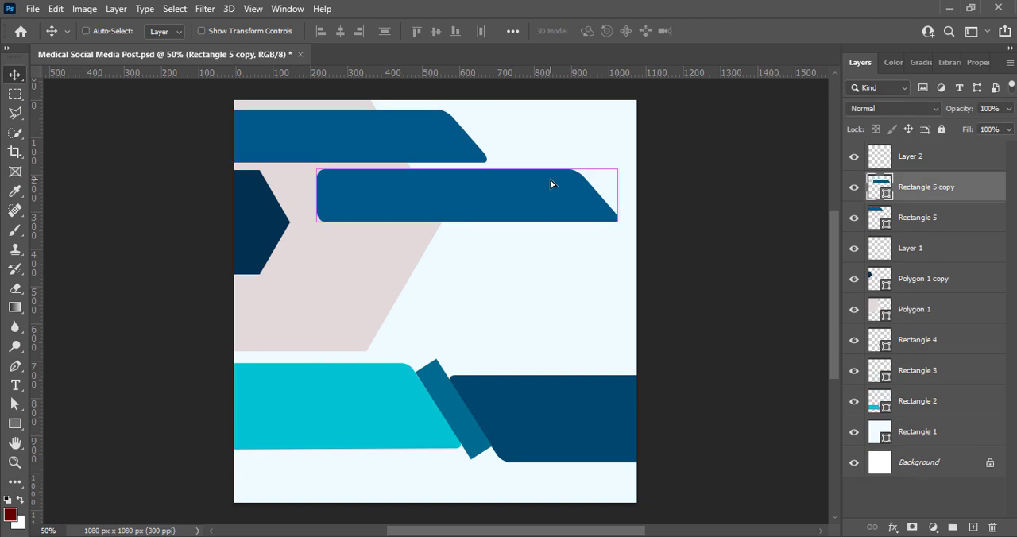
key("ctrl+t")
right_click(531, 204)
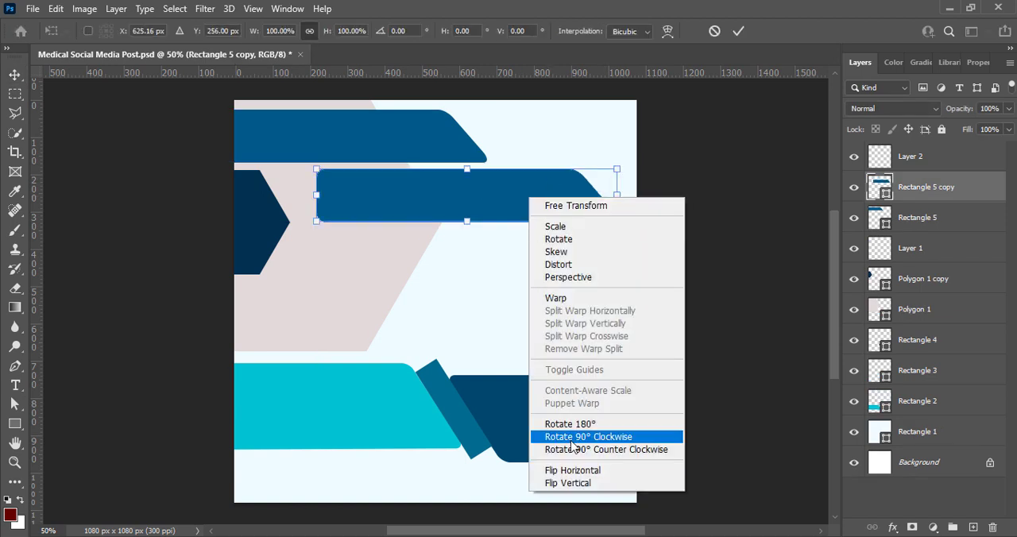
left_click(565, 472)
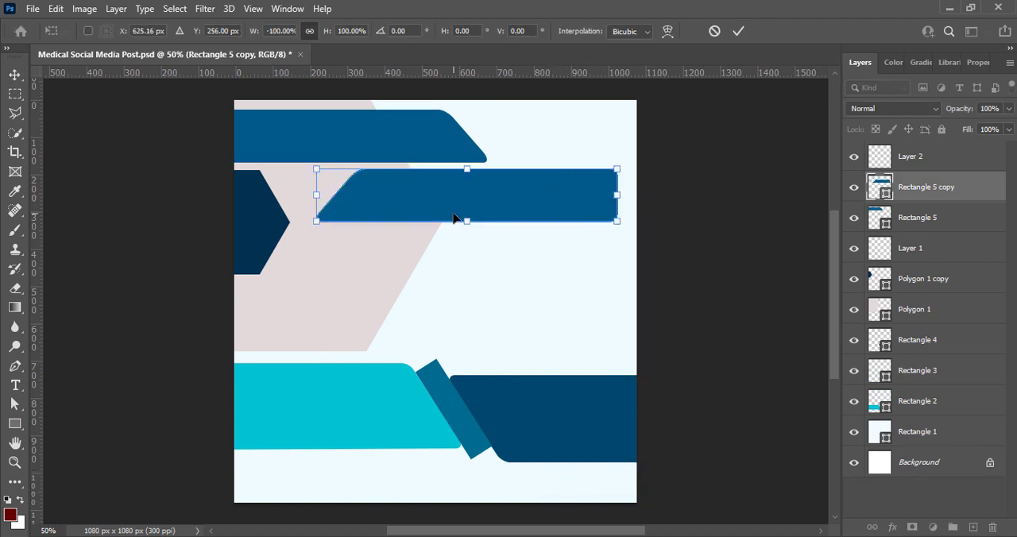
right_click(479, 208)
key("Escape")
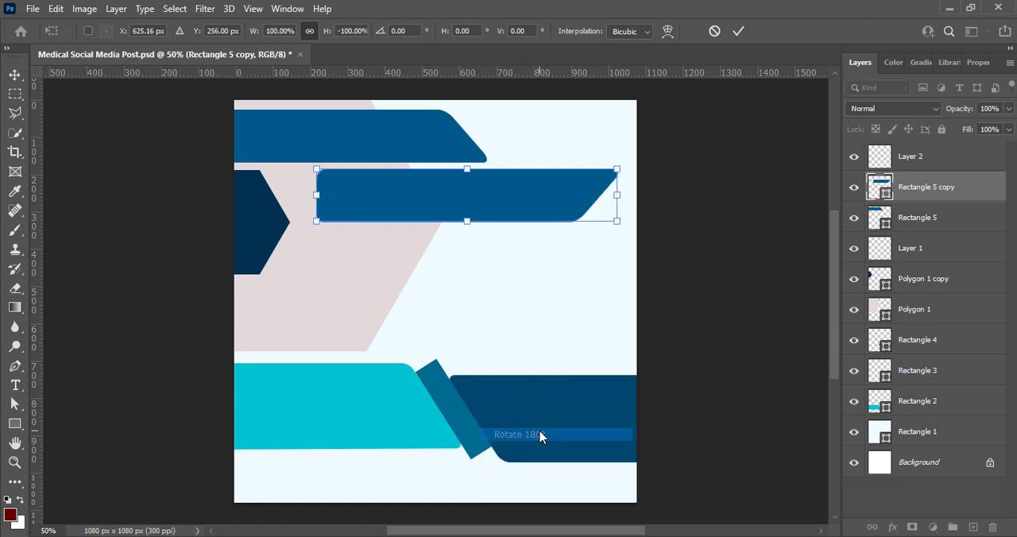
right_click(499, 206)
left_click(516, 494)
left_click(738, 31)
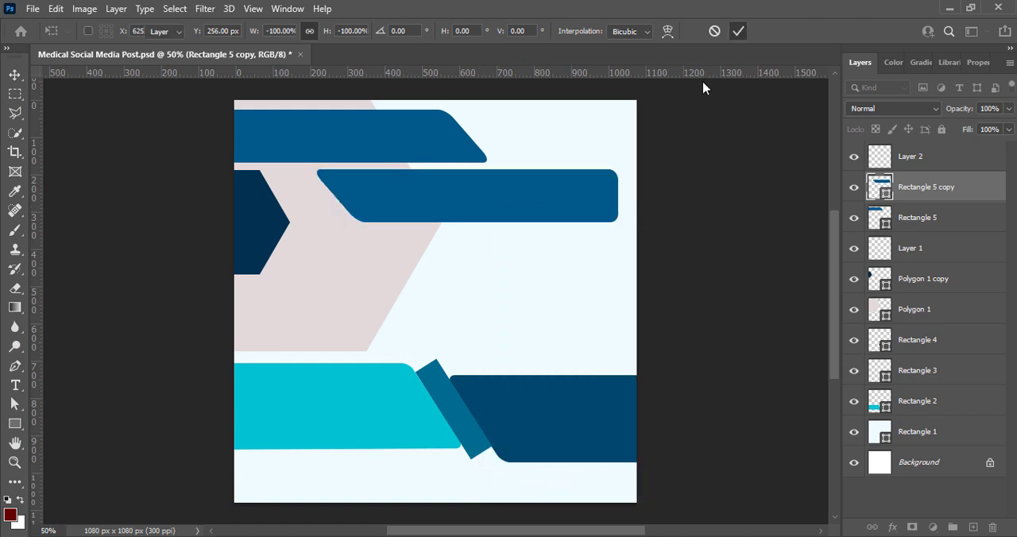
Move the flipped bar to the canvas's right edge, slightly lower than the original, with its slanted end against the first bar's slant.
left_click_drag(549, 190, 567, 146)
key("Left")
key("Left")
key("Left")
key("Left")
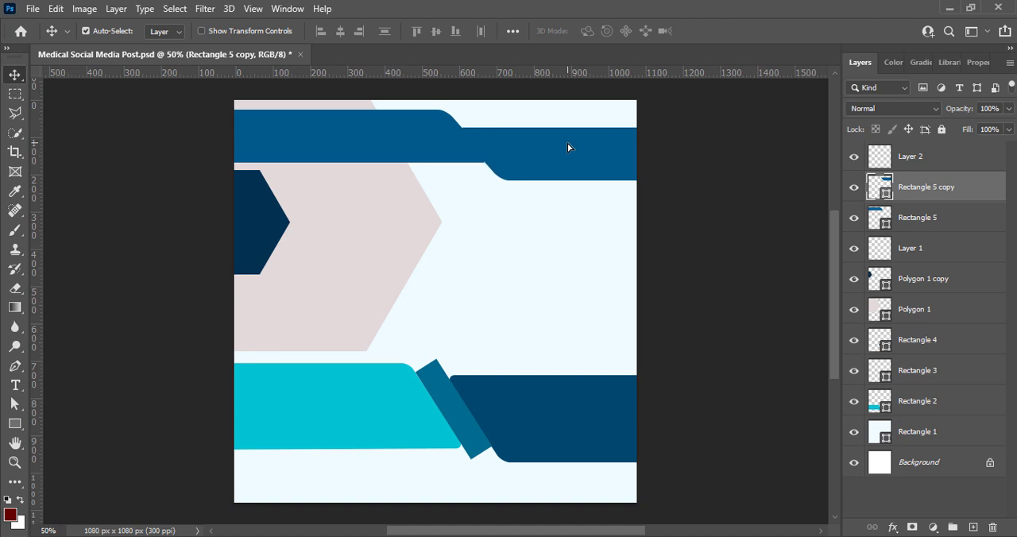
Recolour the flipped bar with a dark navy blue.
double_click(879, 189)
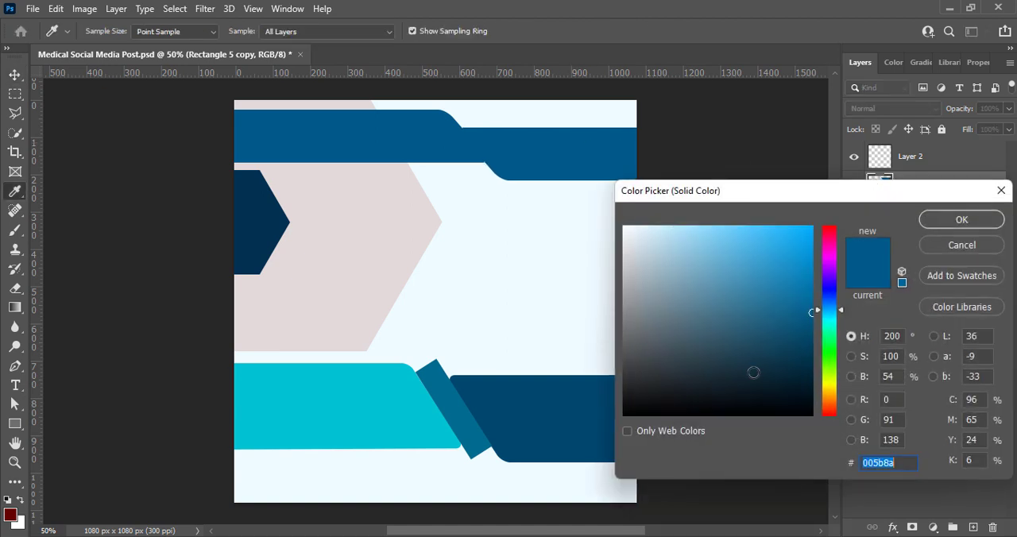
left_click(811, 334)
left_click(812, 354)
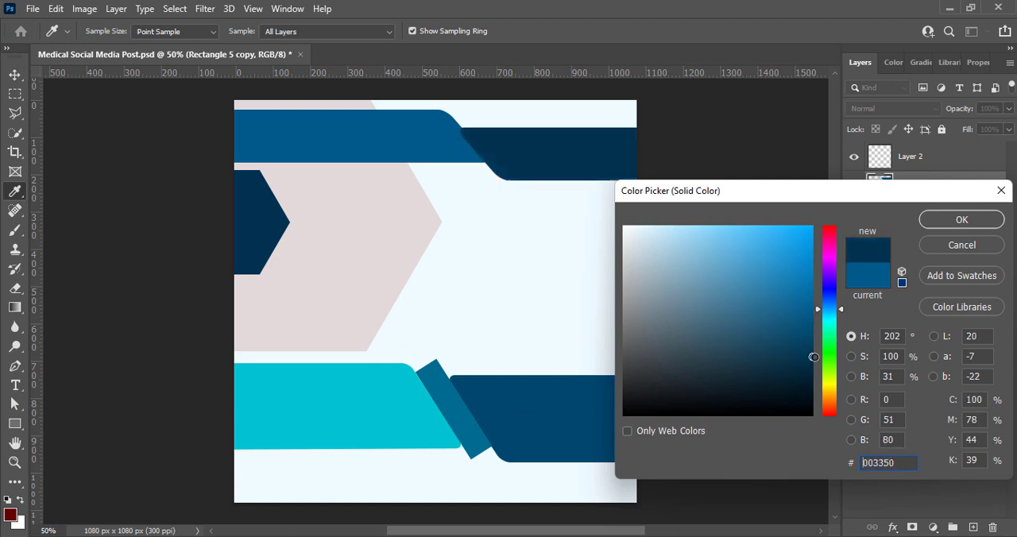
key("Return")
left_click(811, 358)
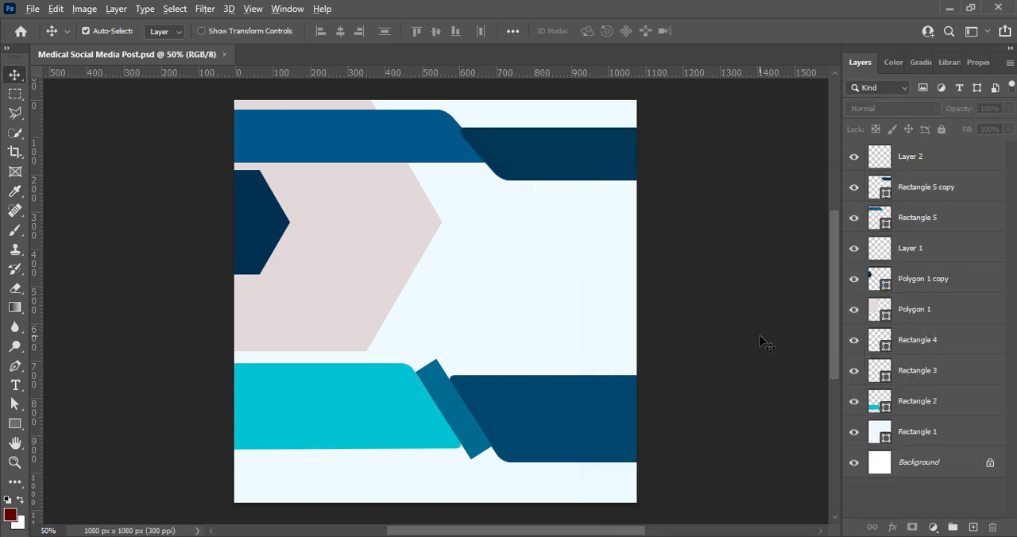
Nudge the dark navy header bar slightly down and right along the slanted end of the blue bar.
left_click(538, 156)
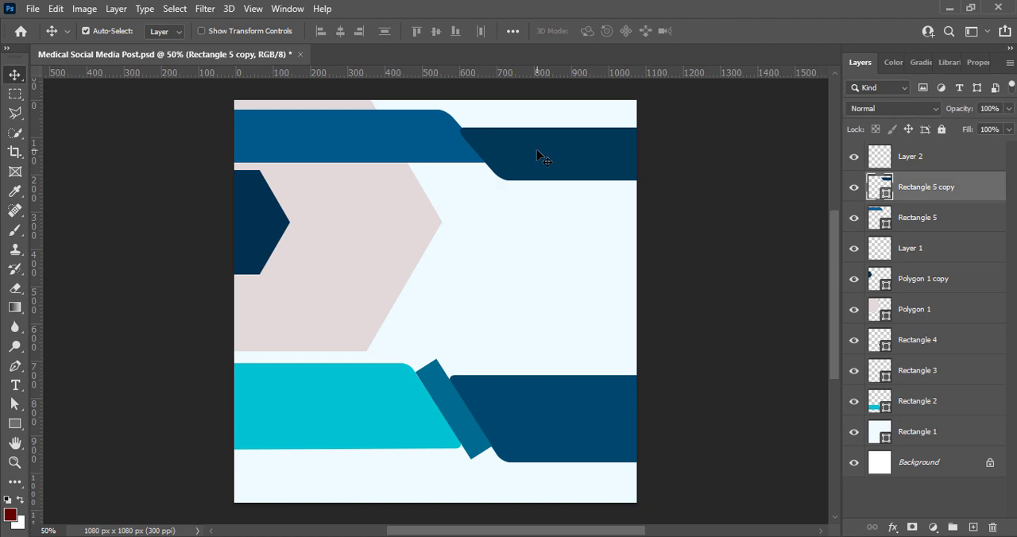
key("Down")
key("Down")
key("Down")
key("Down")
key("Down")
key("Down")
key("Down")
key("Down")
key("Down")
key("Down")
key("Down")
key("Down")
key("Down")
key("Down")
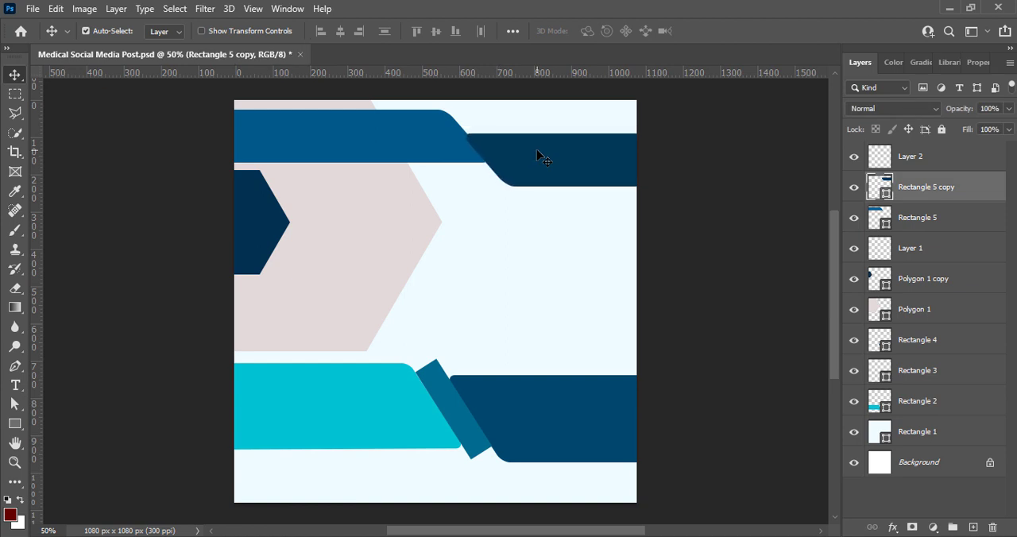
left_click(733, 201)
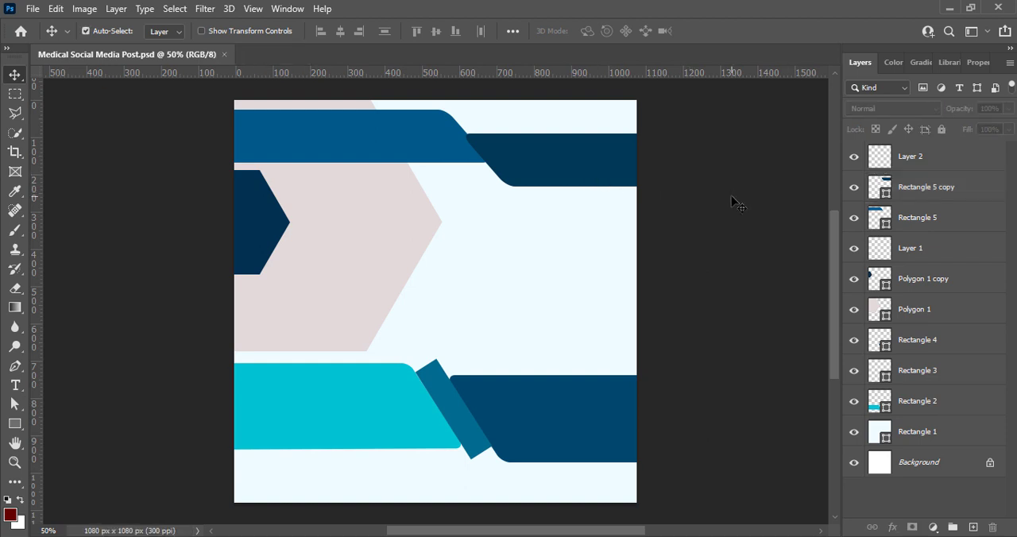
Change the background rectangle's fill to a slightly stronger pale blue, about #ecfaff.
left_click(509, 301)
double_click(877, 435)
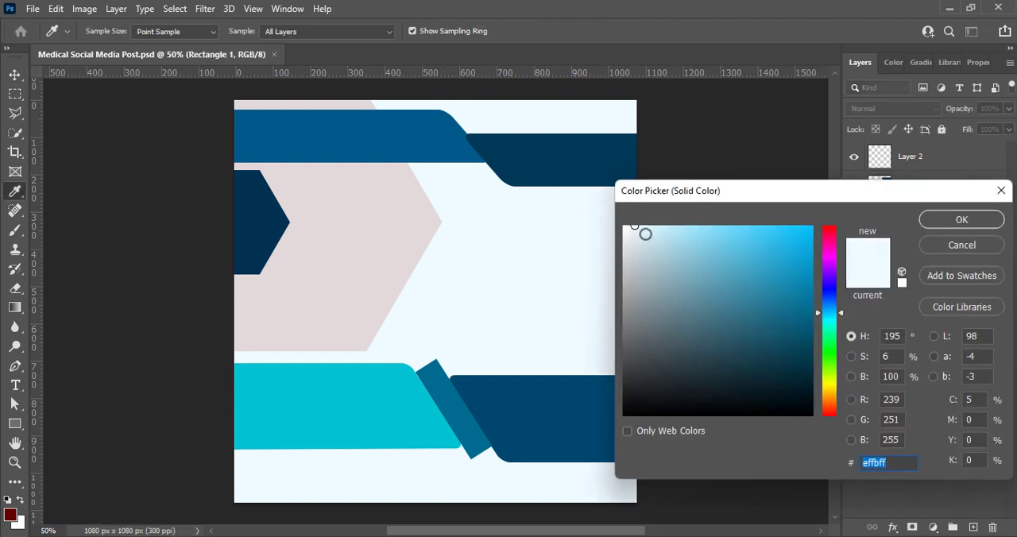
left_click(644, 234)
left_click_drag(645, 233, 640, 220)
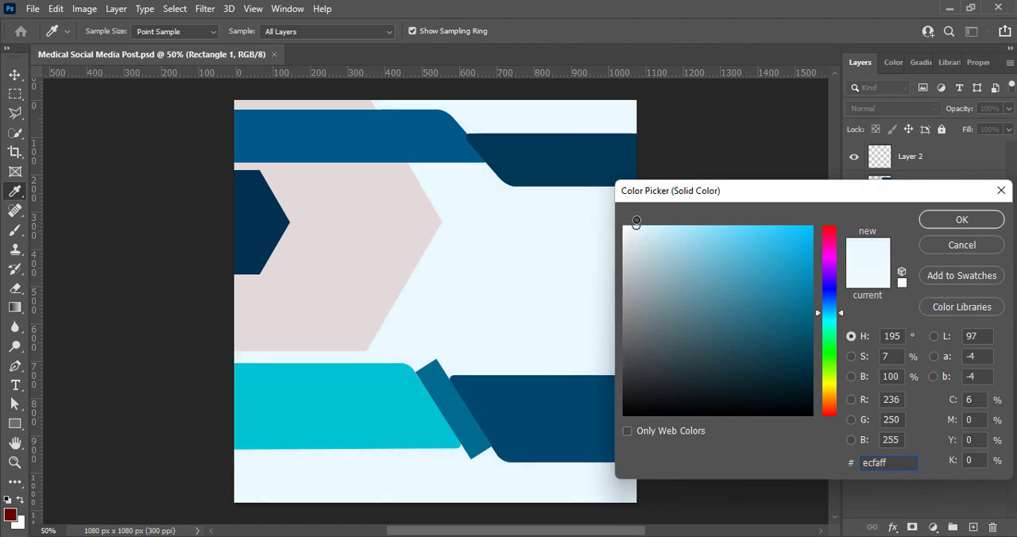
left_click(961, 219)
key("v")
left_click(683, 449)
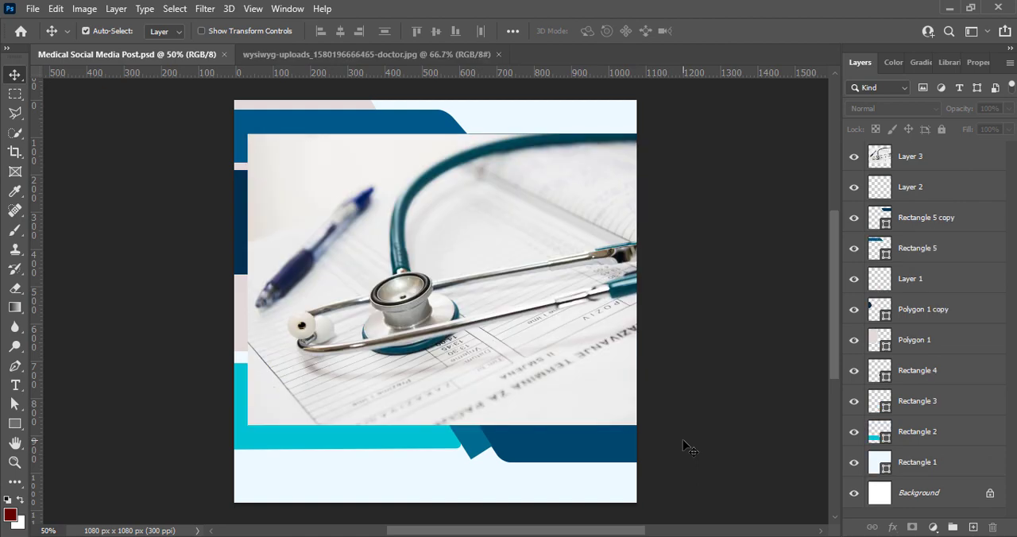
Strongly raise the stethoscope photo's vibrance with the Vibrance adjustment.
left_click(457, 353)
left_click(84, 8)
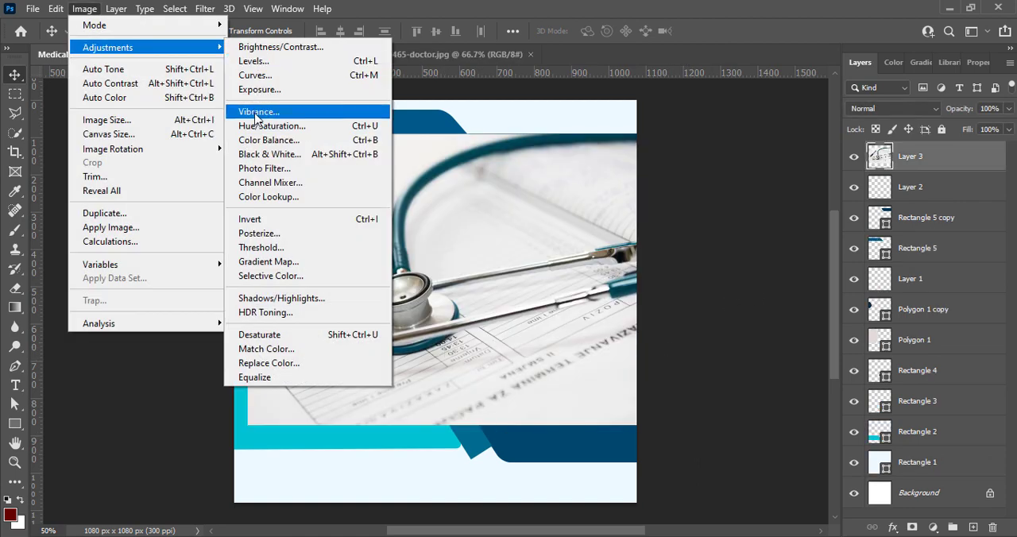
left_click(274, 118)
left_click_drag(578, 108, 648, 106)
left_click(694, 85)
Set the stethoscope photo's contrast to about 9 with the Brightness/Contrast adjustment.
left_click(84, 8)
mouse_move(143, 47)
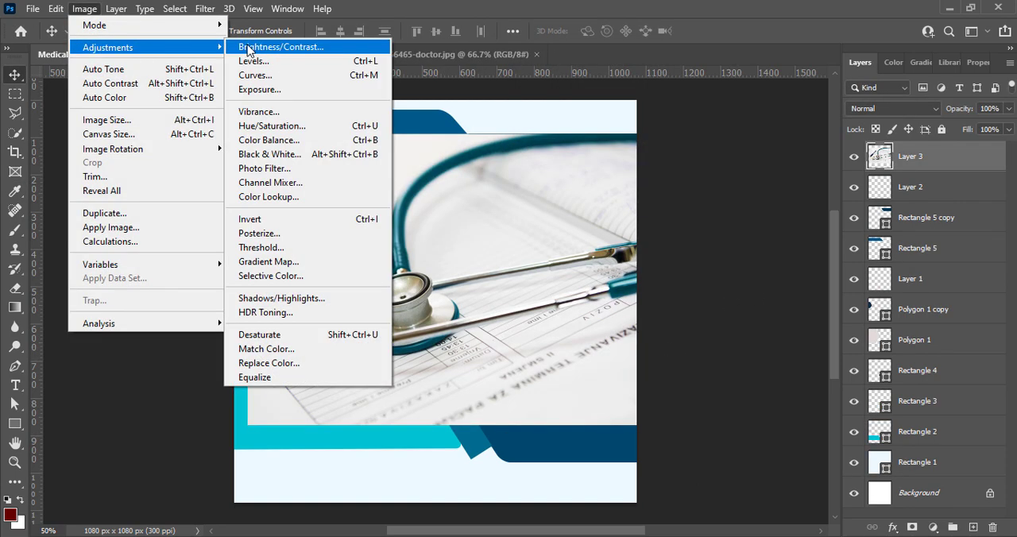
left_click(308, 47)
left_click_drag(785, 97, 793, 93)
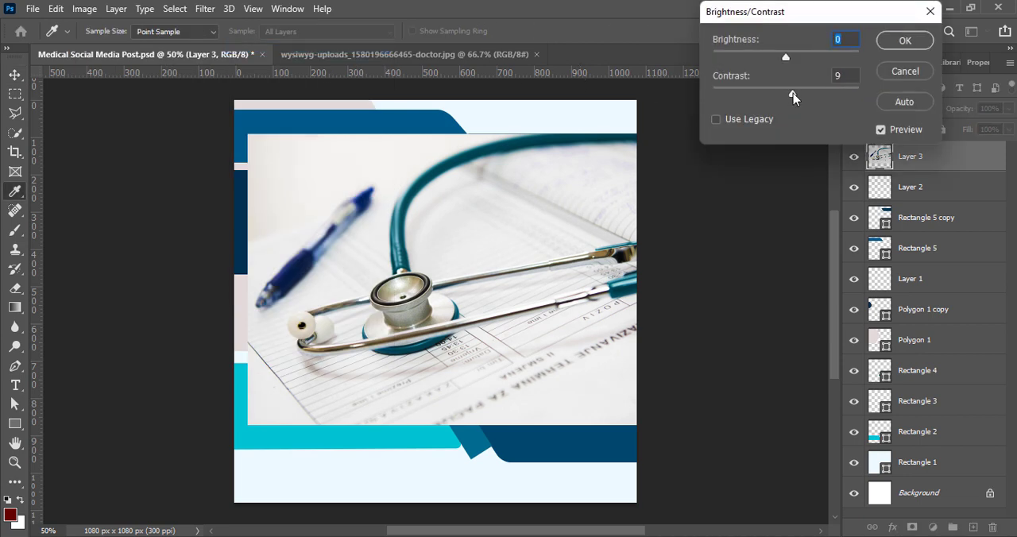
left_click(904, 41)
key("v")
Move and enlarge the stethoscope photo until it covers the whole canvas.
left_click_drag(461, 233, 413, 231)
key("ctrl+t")
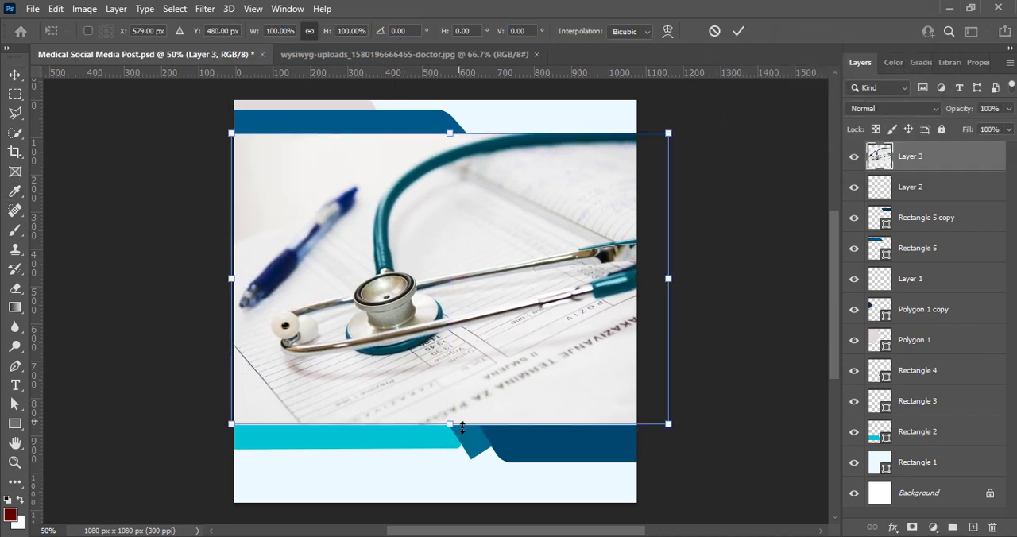
left_click_drag(449, 424, 450, 462)
left_click_drag(450, 133, 449, 100)
left_click_drag(449, 464, 493, 461)
left_click(738, 31)
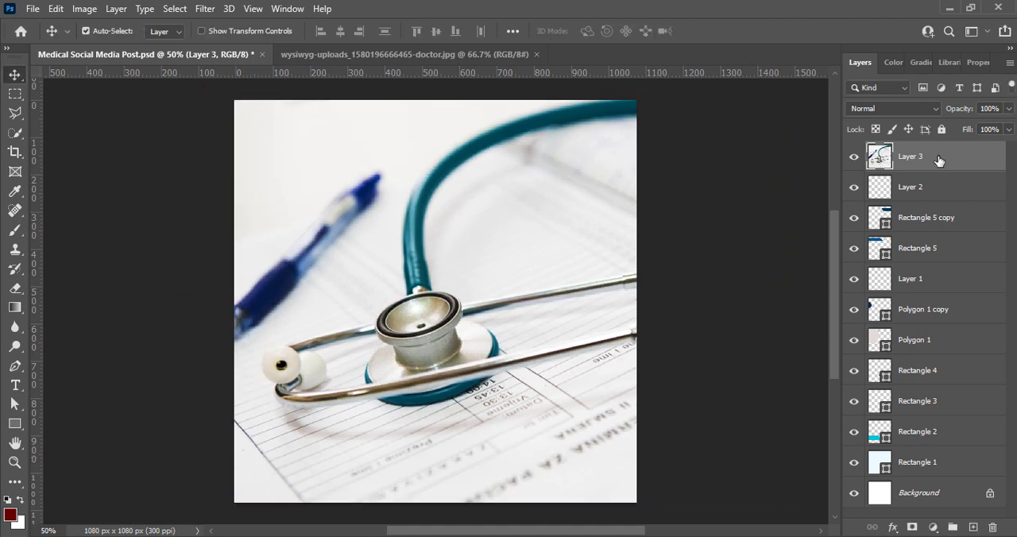
Place the stethoscope photo layer directly above the pale background rectangle and lower its opacity to a faint backdrop.
left_click_drag(936, 159, 962, 447)
left_click(1008, 108)
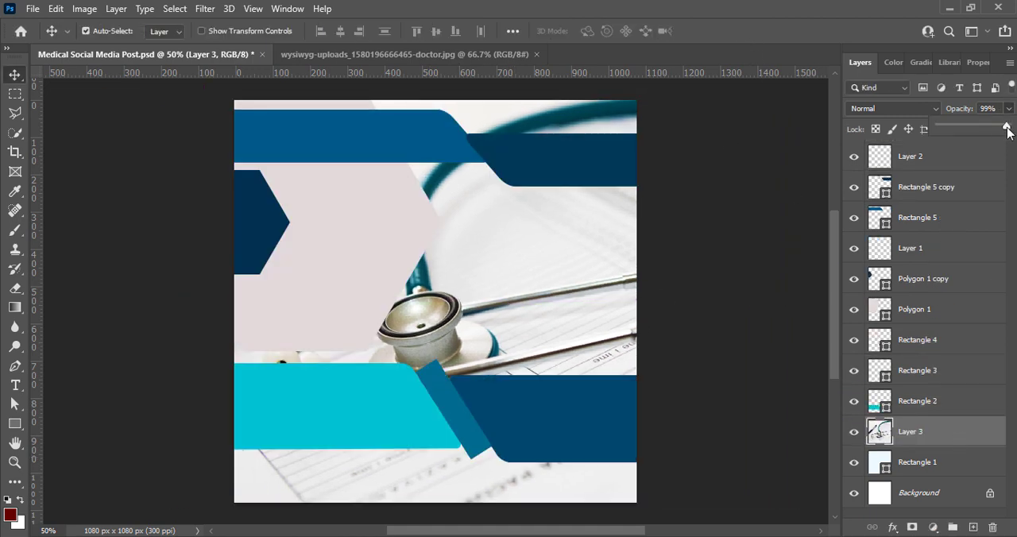
left_click_drag(1008, 127, 962, 129)
left_click(694, 321)
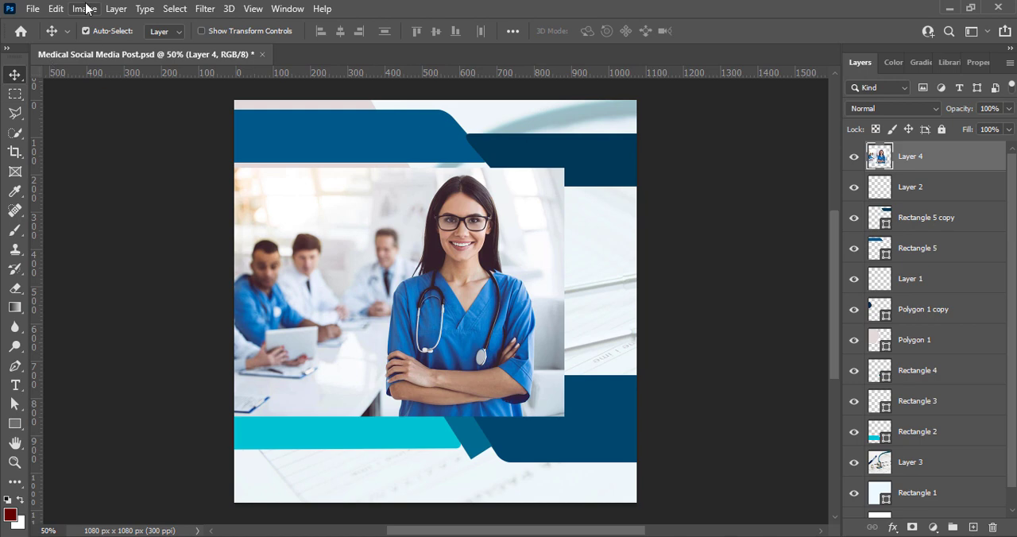
Set the doctor photo's vibrance to +100 with the Vibrance adjustment.
left_click(86, 8)
mouse_move(108, 48)
left_click(352, 116)
left_click_drag(574, 109, 648, 109)
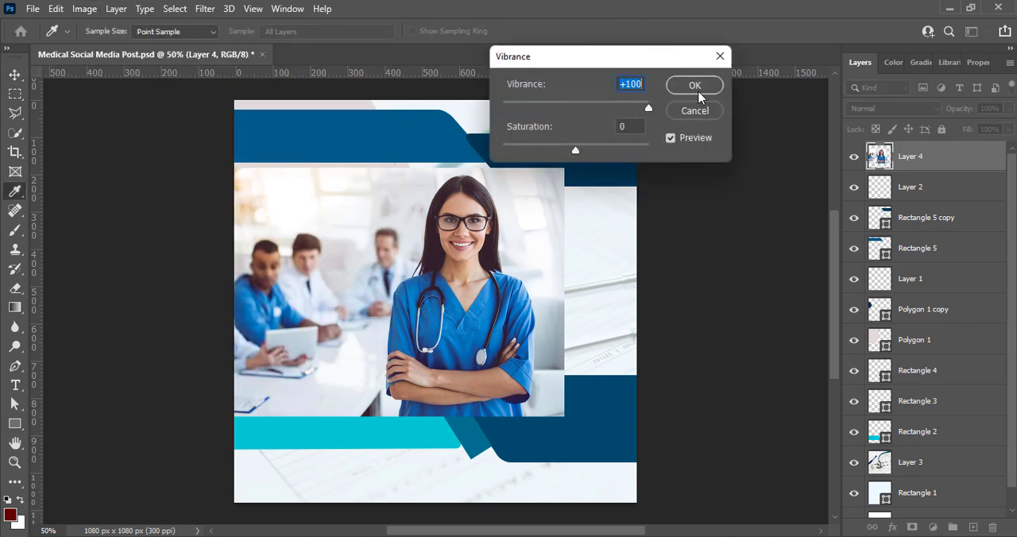
left_click(698, 87)
Slightly raise the doctor photo's contrast with the Brightness/Contrast adjustment.
left_click(82, 8)
left_click(257, 50)
left_click_drag(785, 93, 797, 93)
left_click(905, 41)
key("v")
Place the doctor photo layer directly above the large hexagon, and scale and shift the photo left to cover that shape.
left_click_drag(467, 284, 461, 266)
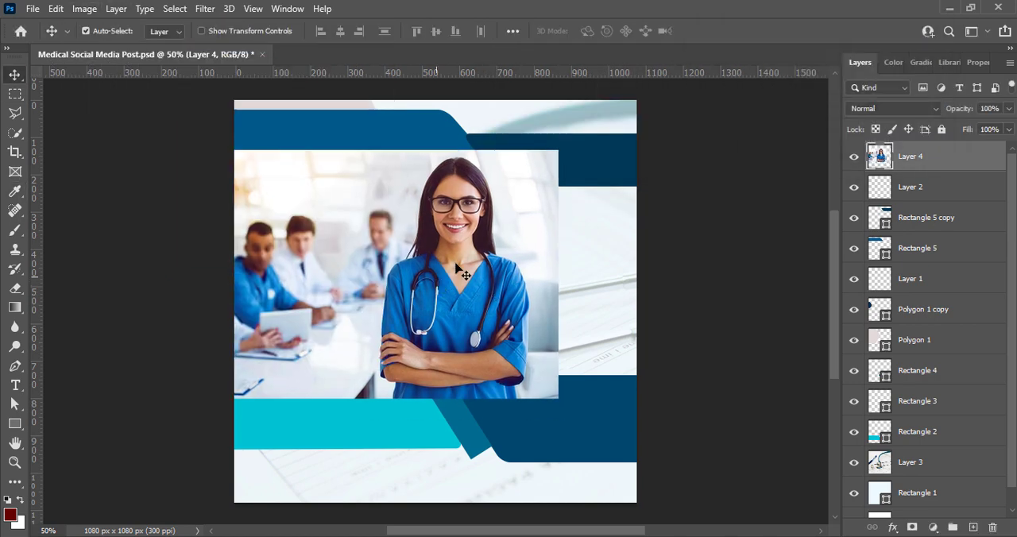
left_click_drag(912, 156, 929, 317)
left_click_drag(393, 310, 349, 286)
key("ctrl+t")
mouse_move(514, 131)
left_mouse_down()
mouse_move(473, 146)
mouse_move(472, 158)
mouse_move(519, 133)
left_mouse_up()
left_click_drag(358, 265, 265, 240)
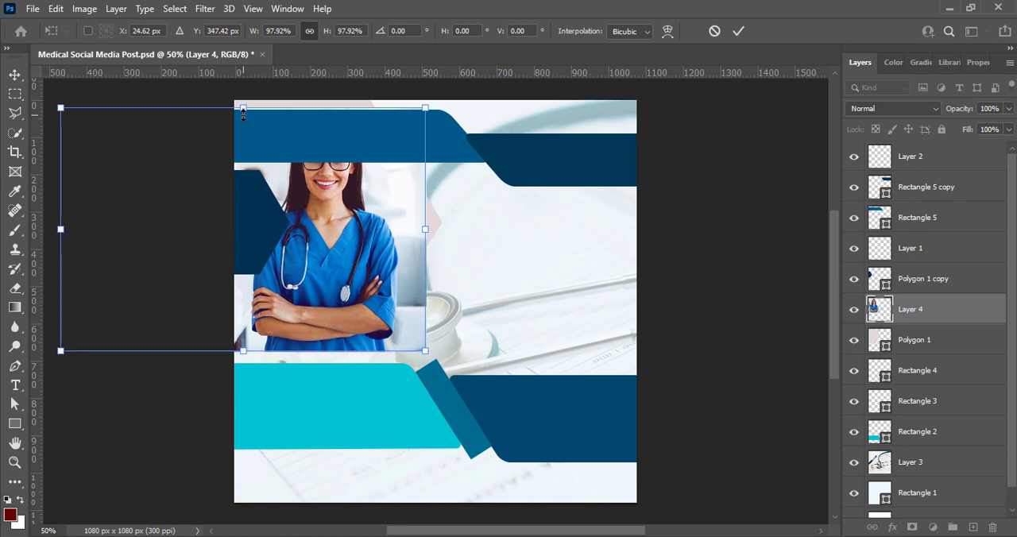
left_click_drag(244, 108, 244, 100)
left_click(738, 31)
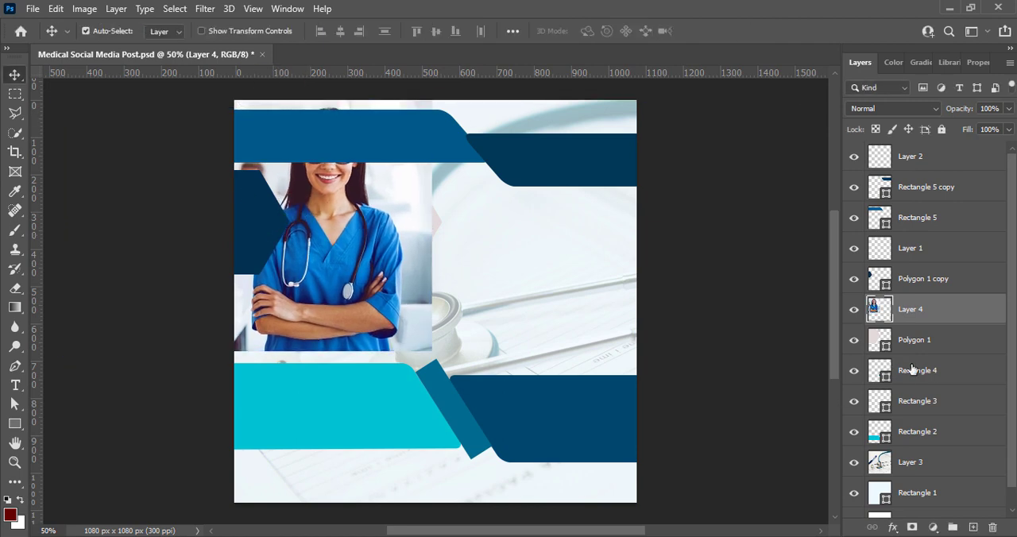
Clip the doctor photo to the large hexagon and reposition it so her whole face shows below the header bar.
right_click(906, 326)
left_click(774, 291)
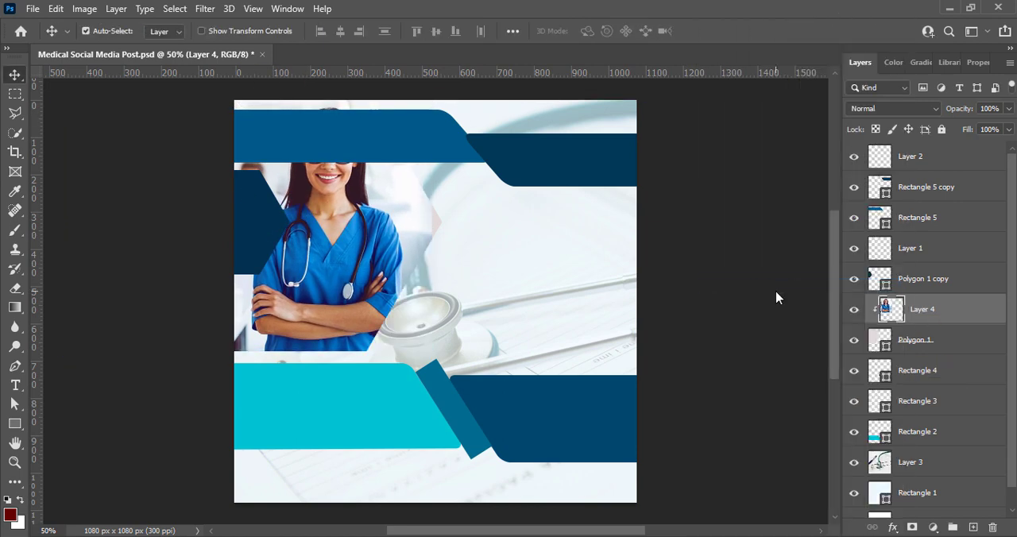
mouse_move(337, 287)
left_mouse_down()
mouse_move(324, 316)
mouse_move(356, 323)
mouse_move(354, 295)
left_mouse_up()
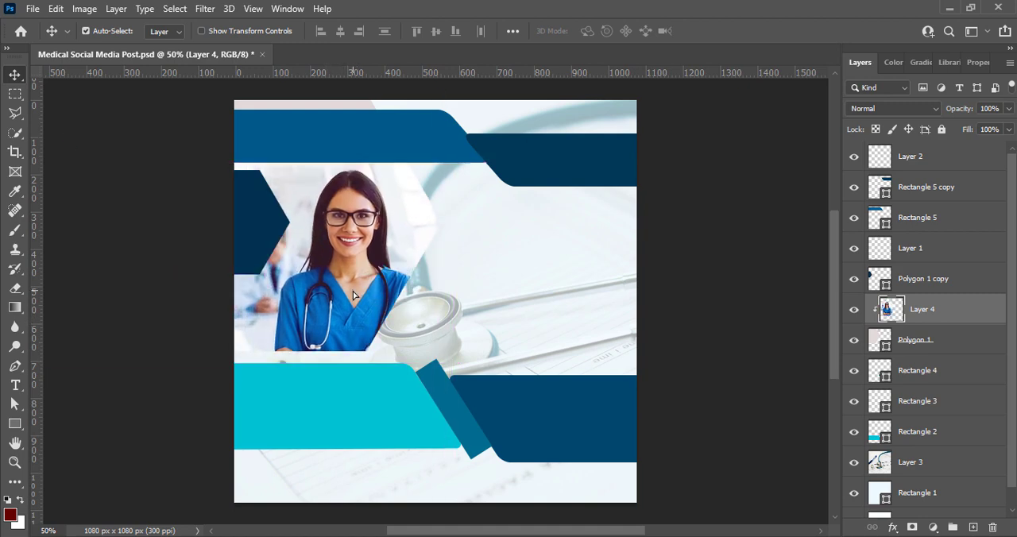
left_click(673, 268)
Compress the large hexagon's height to about 73% so its upper edge meets the header bar's lower edge, with its width at about 100%.
left_click(920, 343)
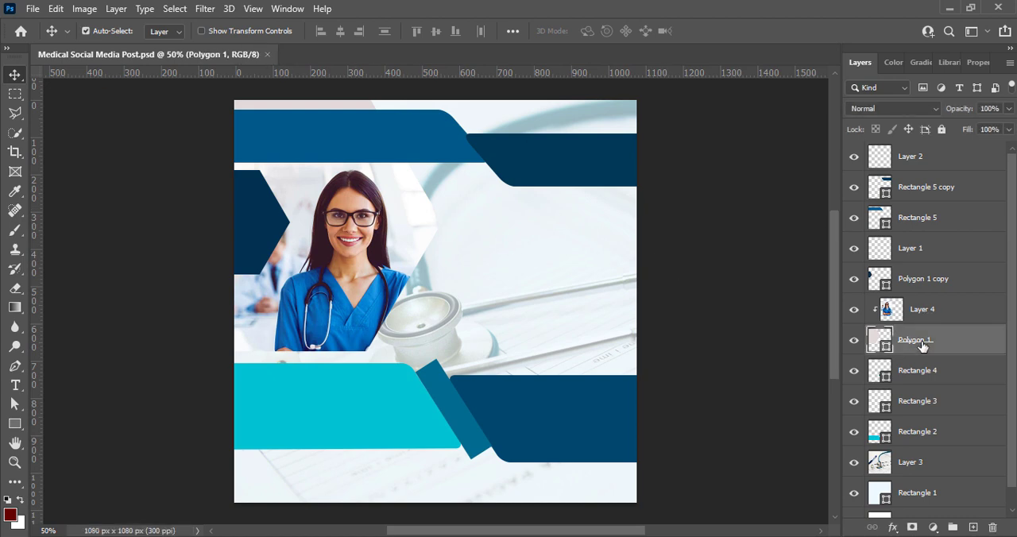
key("ctrl+t")
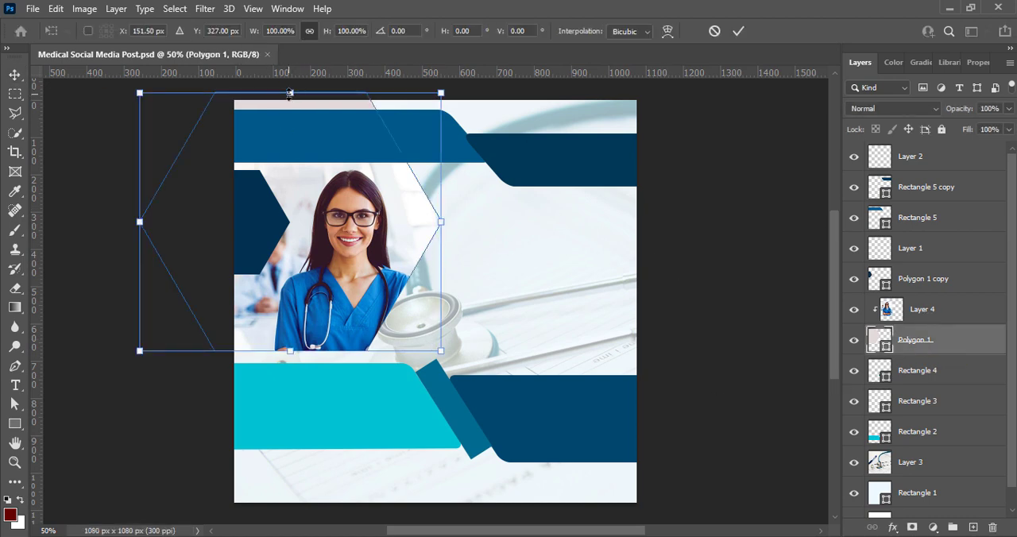
left_click_drag(290, 92, 290, 162)
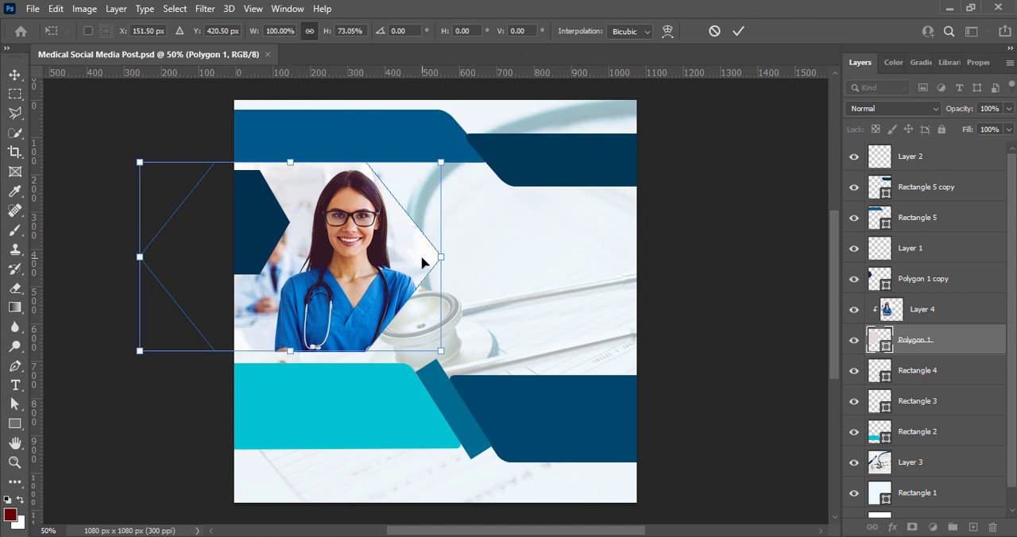
left_click_drag(422, 262, 352, 264)
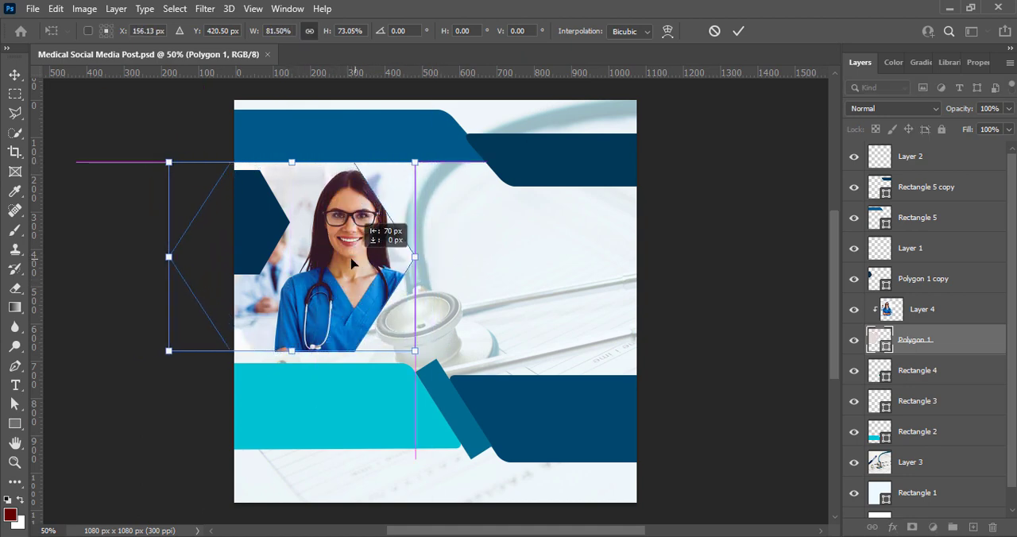
left_click_drag(414, 257, 435, 257)
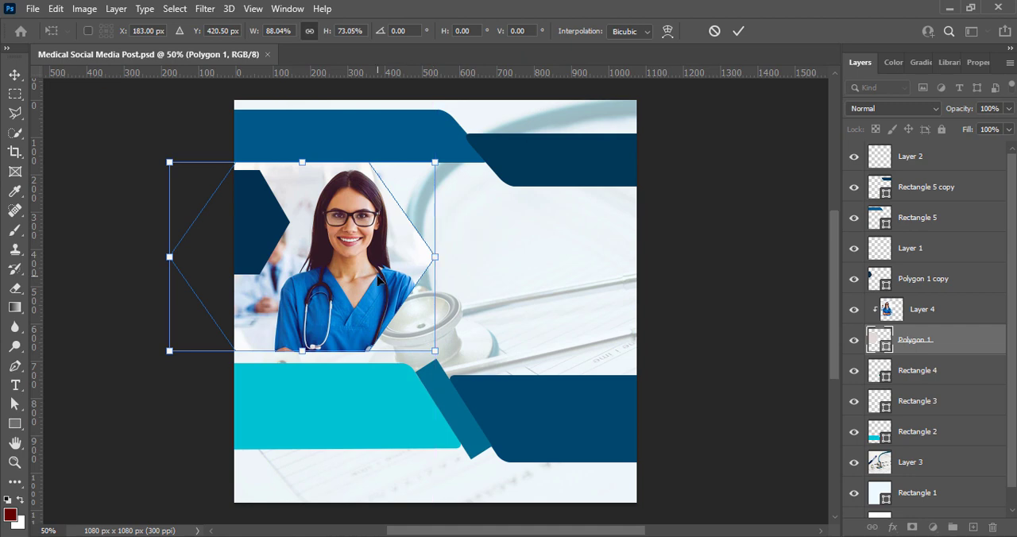
left_click_drag(170, 257, 144, 257)
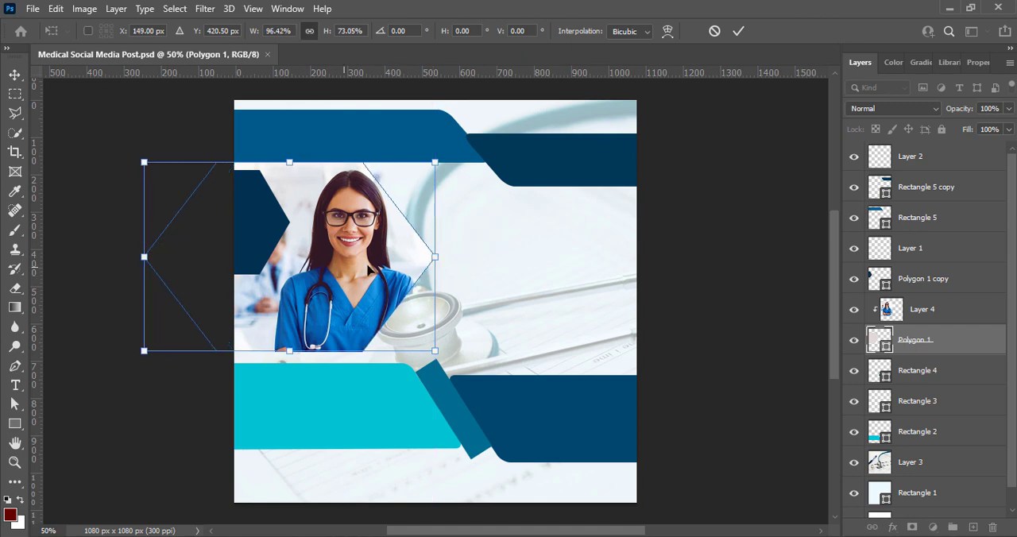
left_click_drag(433, 257, 394, 258)
left_click_drag(335, 282, 367, 283)
left_click_drag(182, 257, 126, 257)
left_click_drag(317, 285, 322, 284)
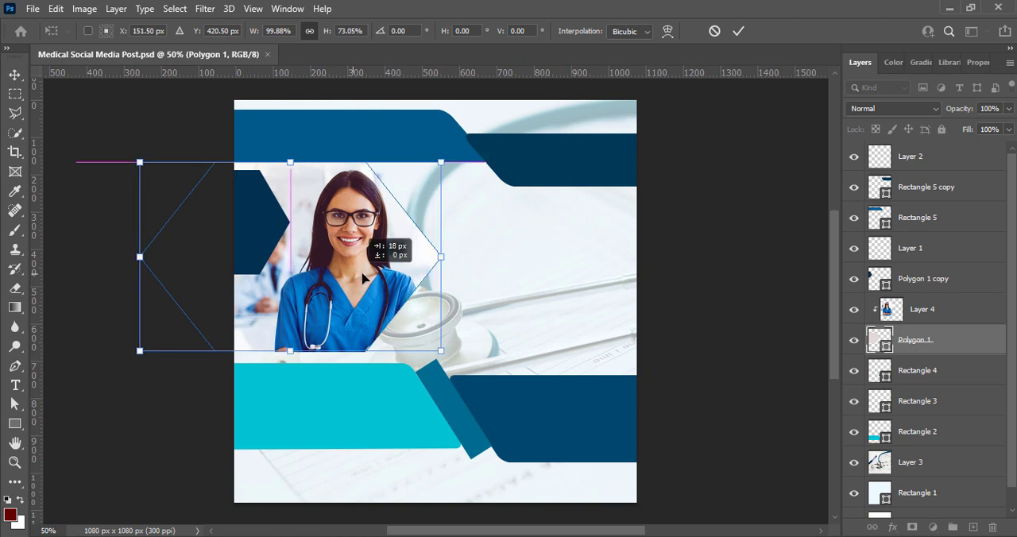
left_click(738, 31)
left_click(741, 256)
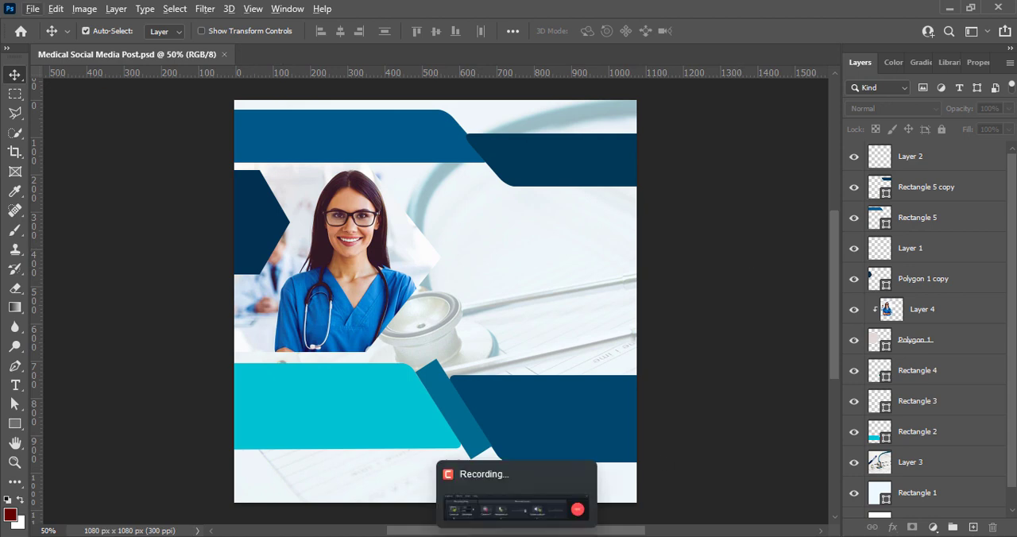
Reduce the three lower banner shapes together to about 85% of their height and shift them slightly down the canvas.
left_click(374, 427)
key("ctrl")
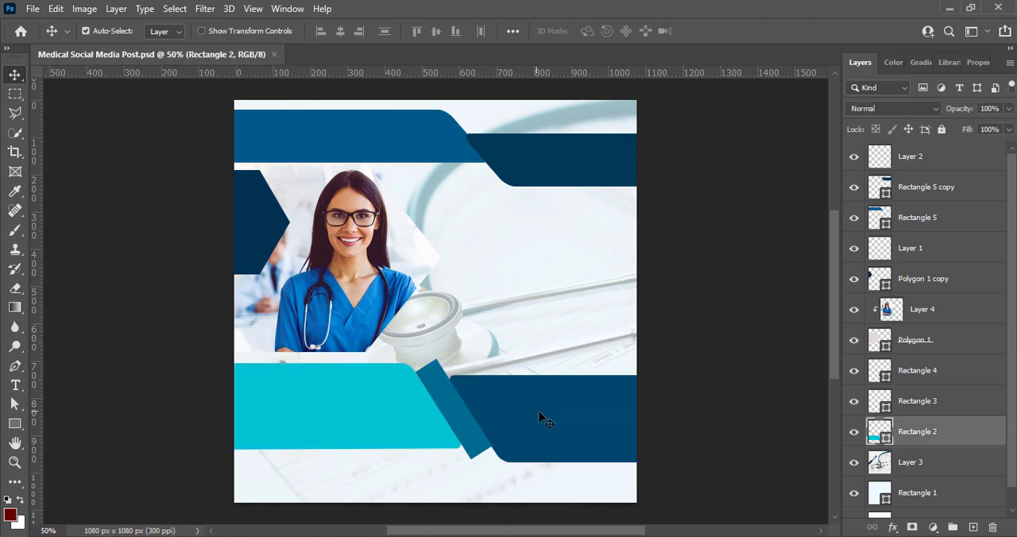
left_click(936, 433, "ctrl")
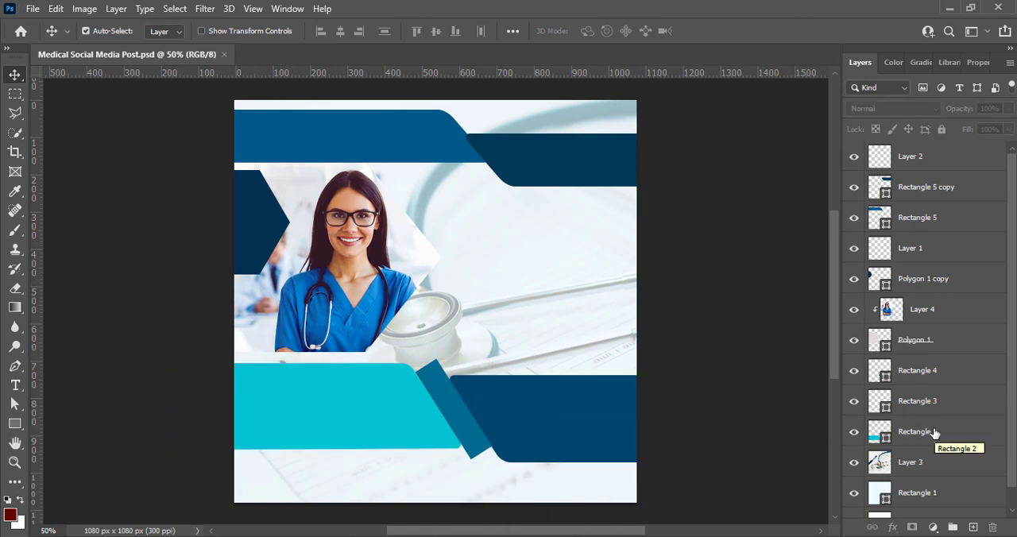
left_click(935, 433, "ctrl")
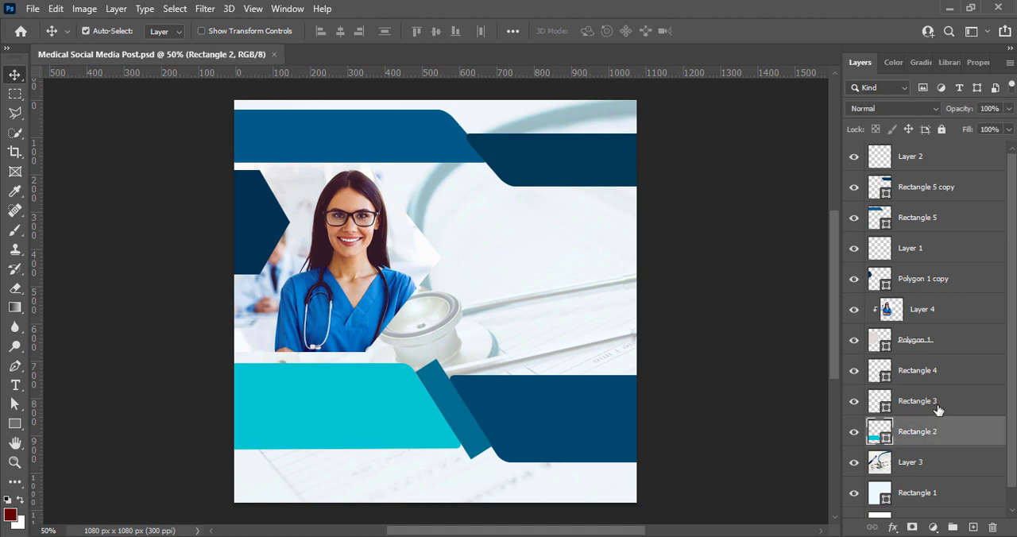
left_click(938, 408, "ctrl")
left_click(920, 372, "ctrl")
key("ctrl+t")
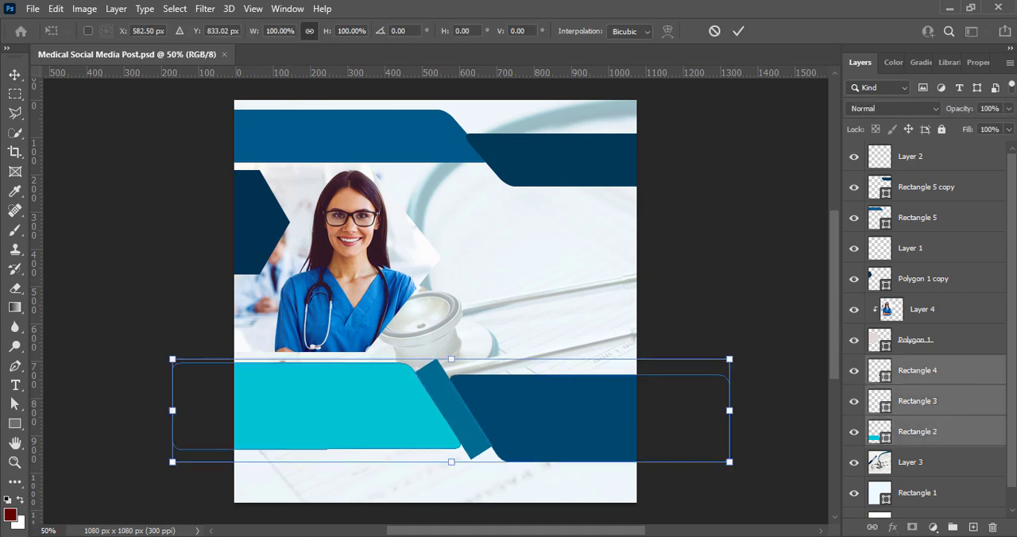
left_click_drag(451, 357, 451, 372)
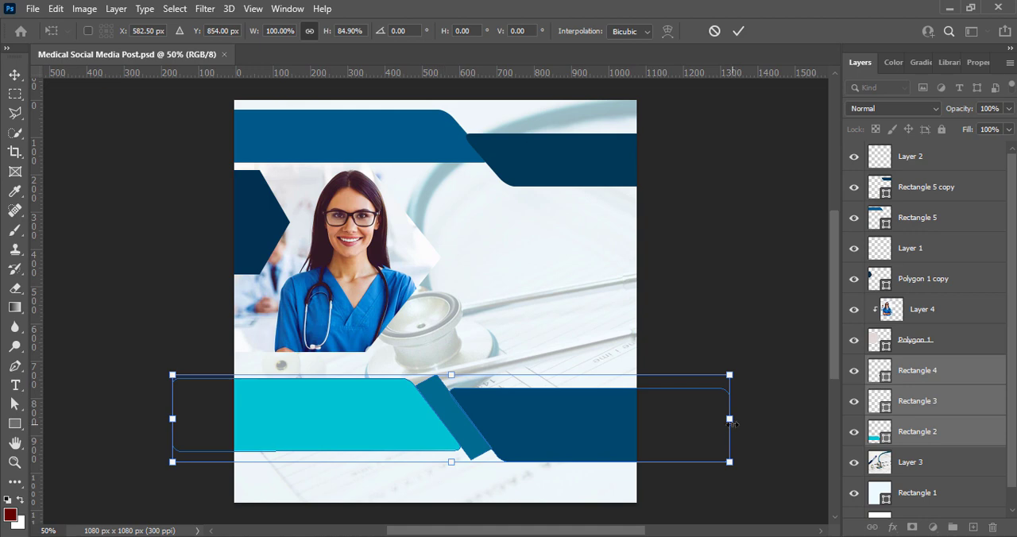
left_click_drag(731, 423, 681, 420)
left_click_drag(564, 447, 583, 451)
left_click(738, 31)
left_click(722, 232)
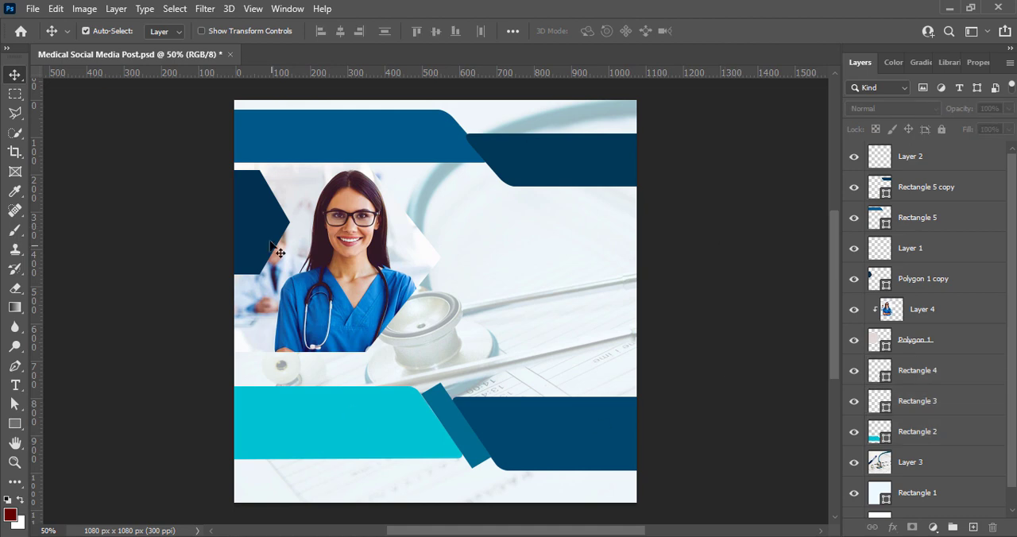
Scale both hexagons and the clipped doctor photo together to about 112% and shift them left to fill the space between the banners.
left_click(922, 310, "shift")
left_click(914, 339, "shift")
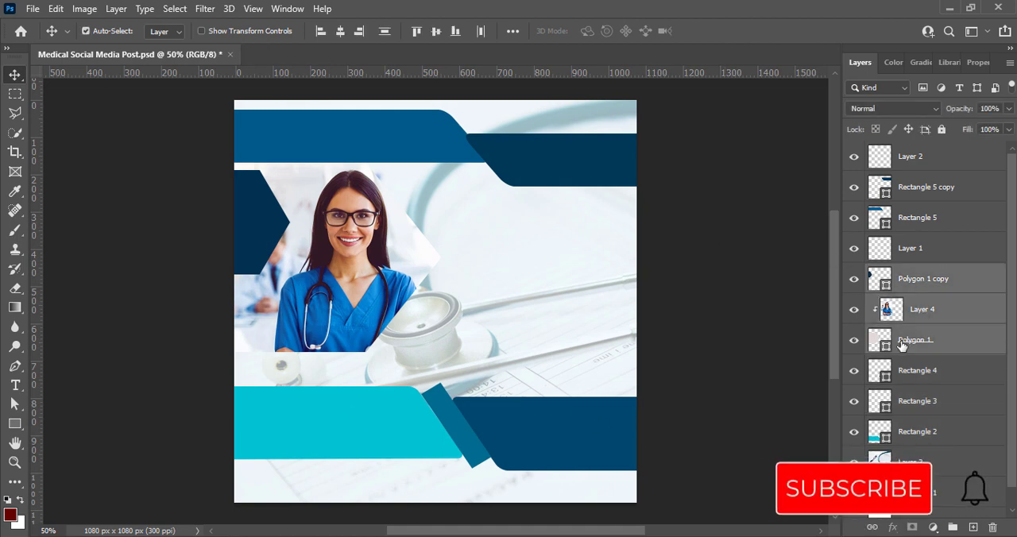
key("ctrl+t")
left_click_drag(452, 412, 485, 459)
left_click_drag(387, 301, 364, 301)
left_click(739, 31)
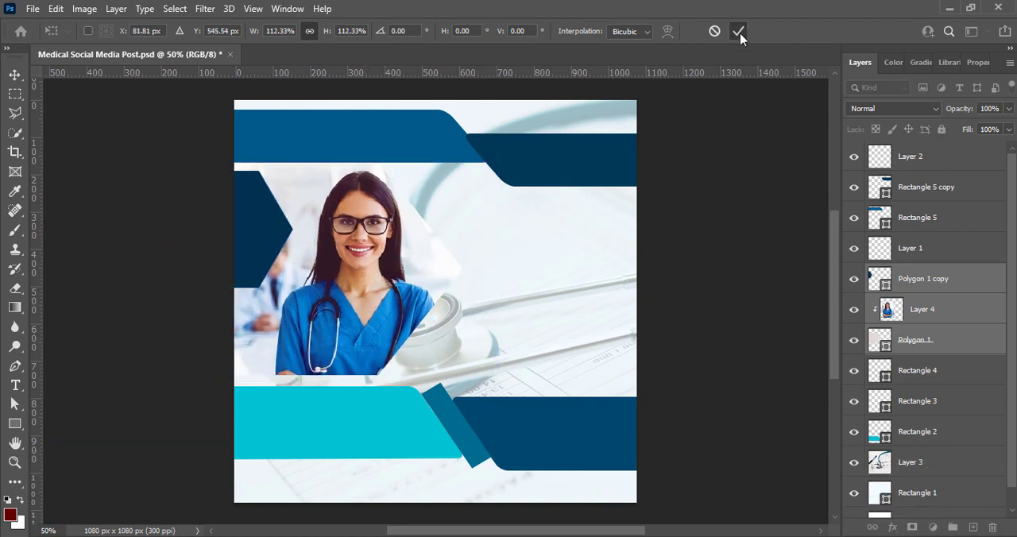
left_click(724, 250)
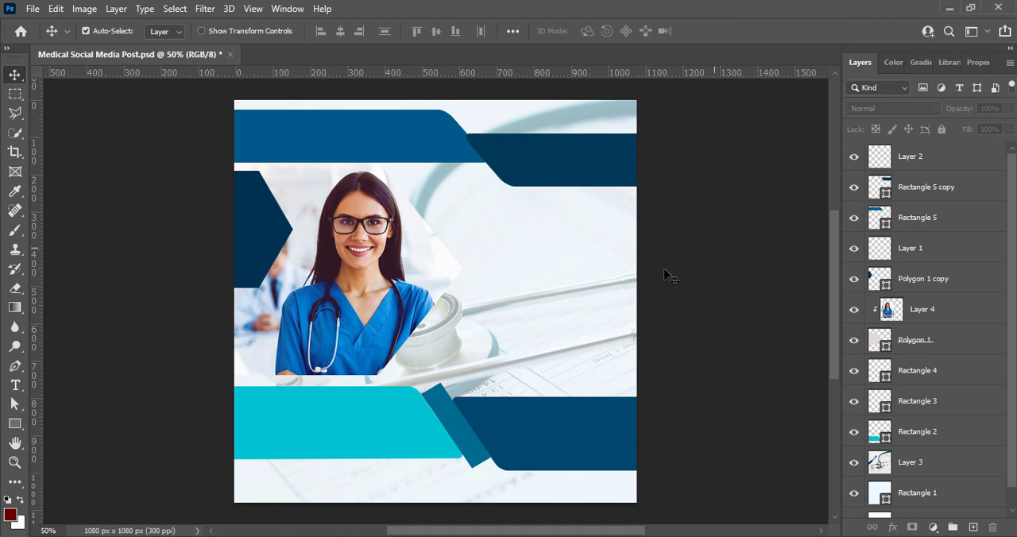
Enlarge the doctor photo to about 106% within its hexagon and reposition it so her head sits just below the header bar.
left_click(368, 280)
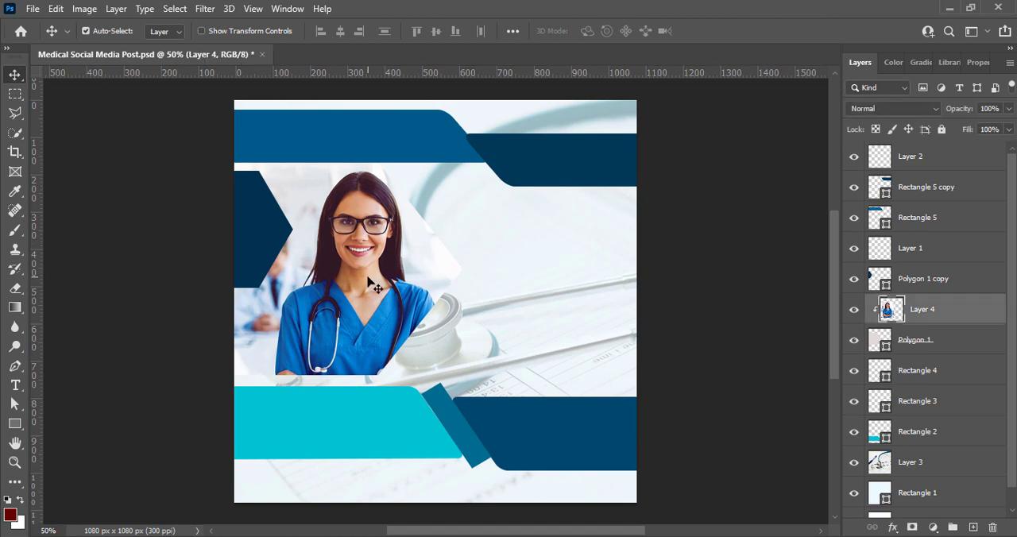
key("ctrl+t")
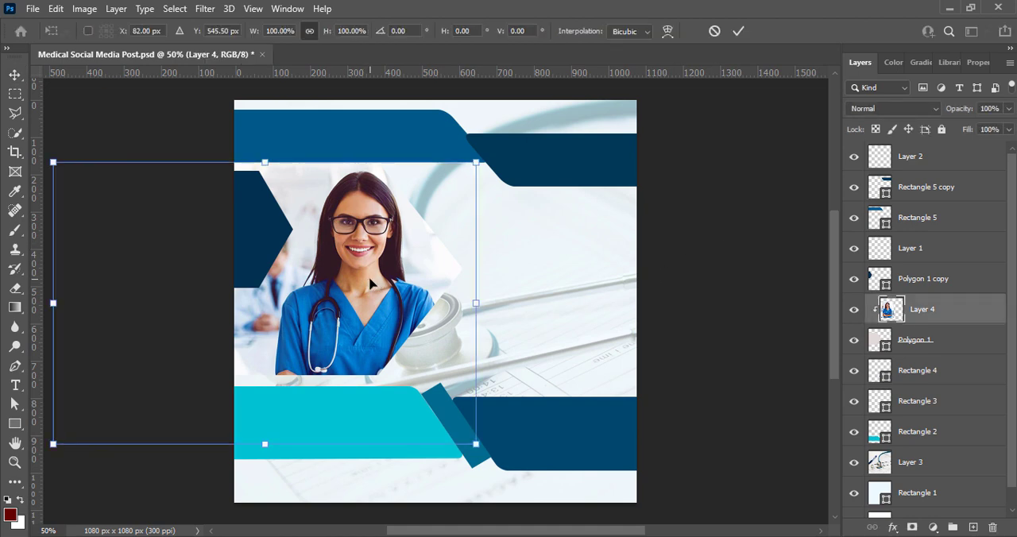
left_click_drag(264, 158, 264, 140)
mouse_move(319, 265)
left_mouse_down()
mouse_move(316, 279)
mouse_move(308, 274)
left_mouse_up()
key("Down")
key("Down")
key("Down")
key("Down")
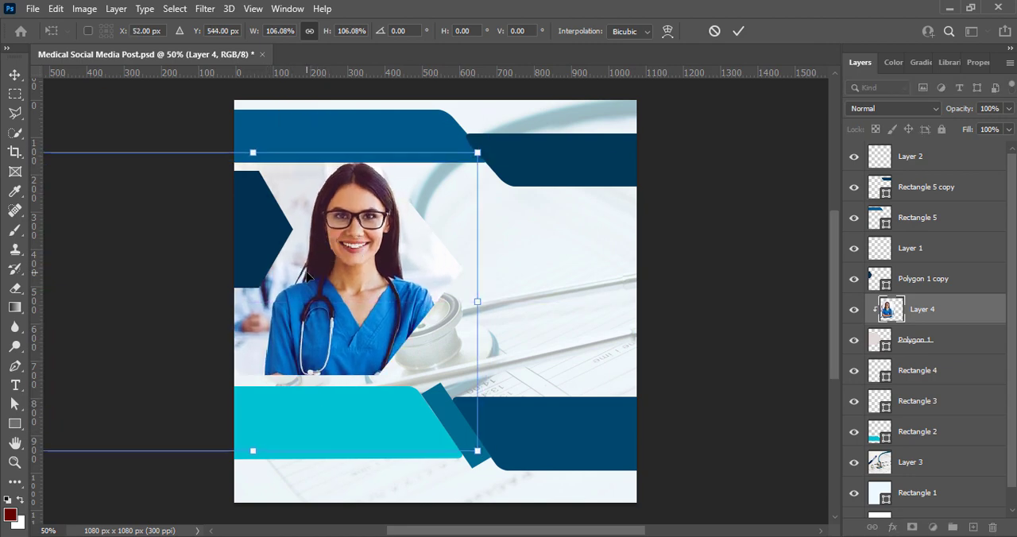
left_click(739, 31)
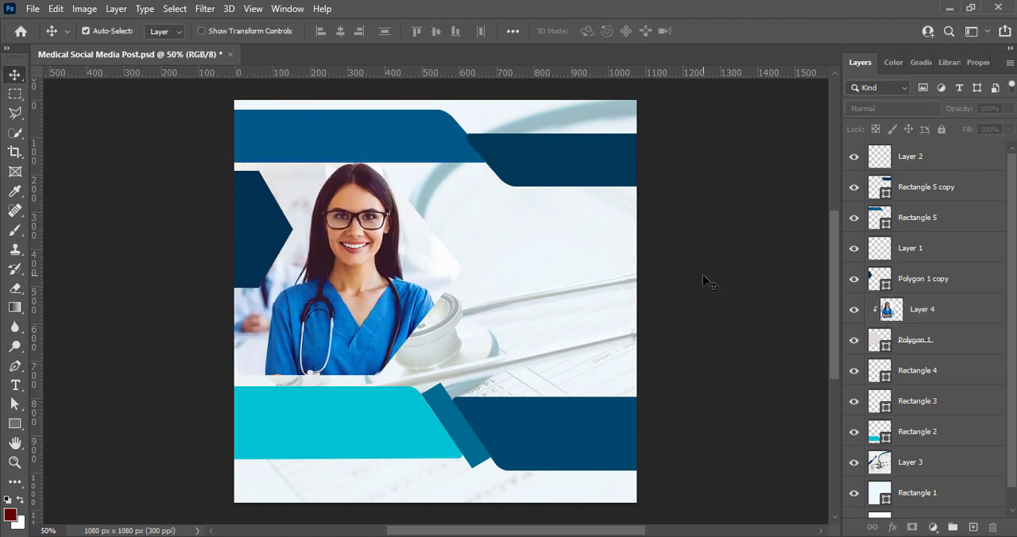
Nudge the small dark blue hexagon left so less of it overlaps the doctor photo, and save the document.
left_click(253, 246)
key("Left")
key("Left")
key("Left")
key("Left")
key("Left")
key("Left")
key("Left")
key("Left")
key("Left")
key("Left")
key("Left")
key("Left")
key("Left")
key("Left")
key("Left")
key("Left")
key("Left")
key("Left")
key("Left")
key("Left")
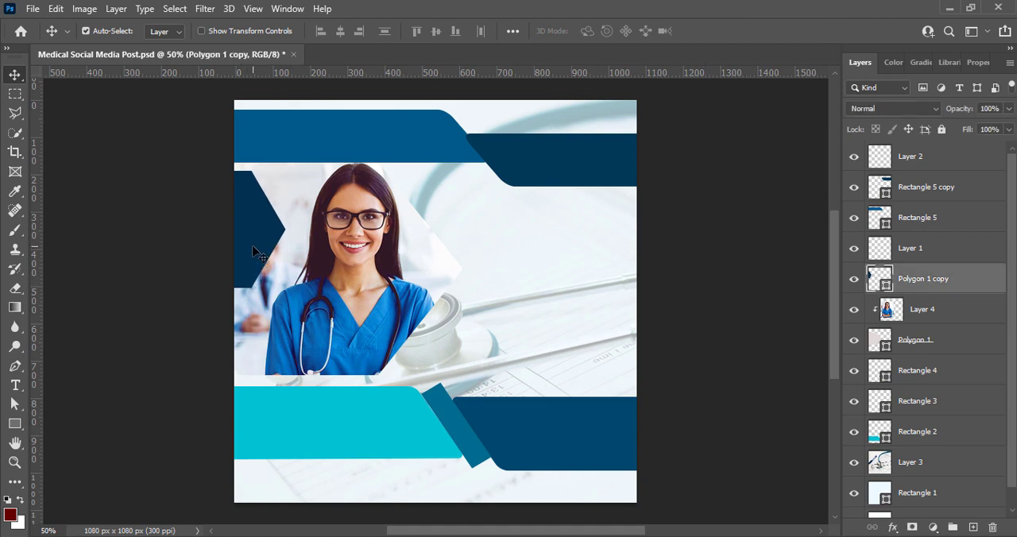
key("Left")
key("Left")
key("Left")
key("Left")
key("Left")
key("Left")
key("Left")
key("Left")
key("Left")
key("Left")
key("Left")
key("Left")
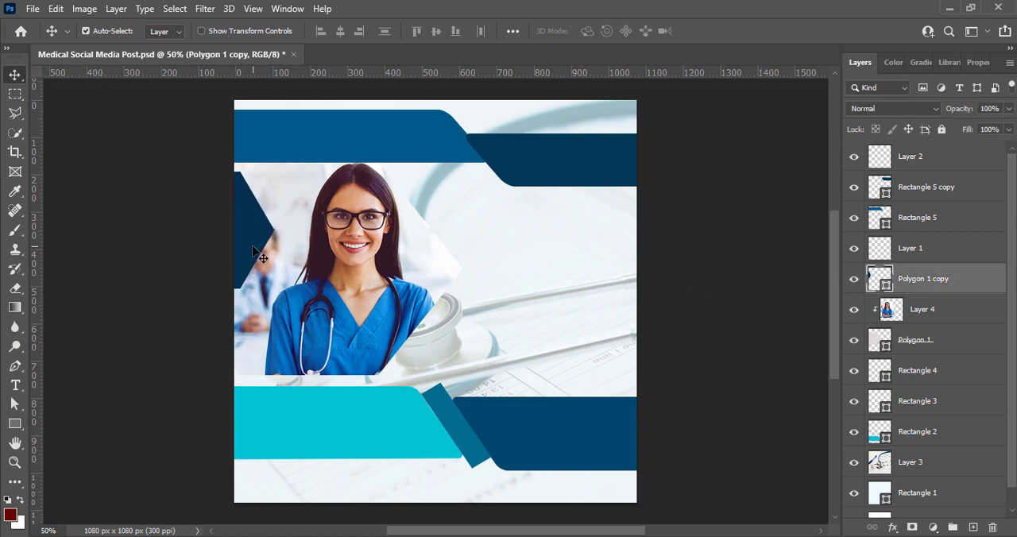
left_click(670, 302)
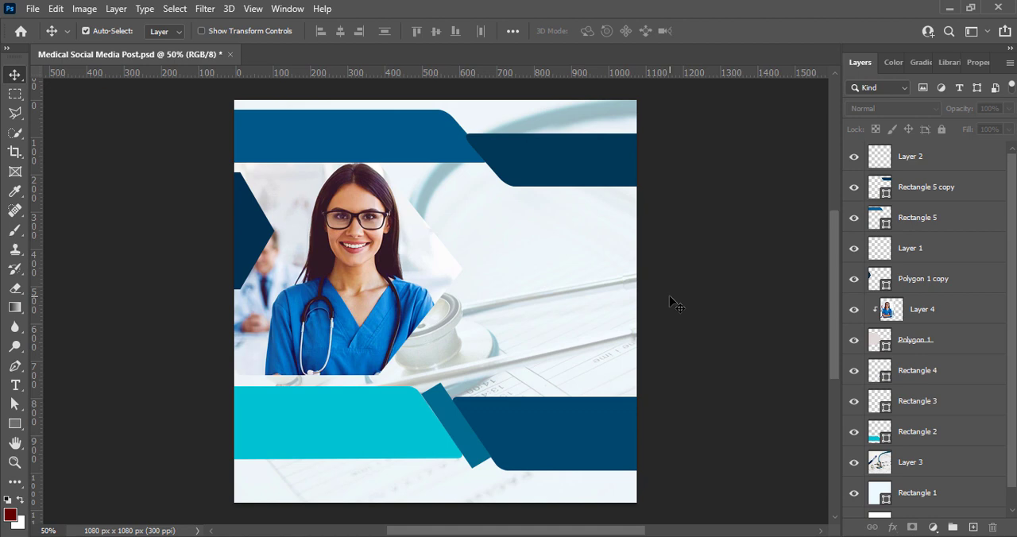
key("ctrl+s")
Draw a rectangle about 569 × 118 px on a new layer beside the doctor photo and round its corners to 59 px.
left_click(973, 527)
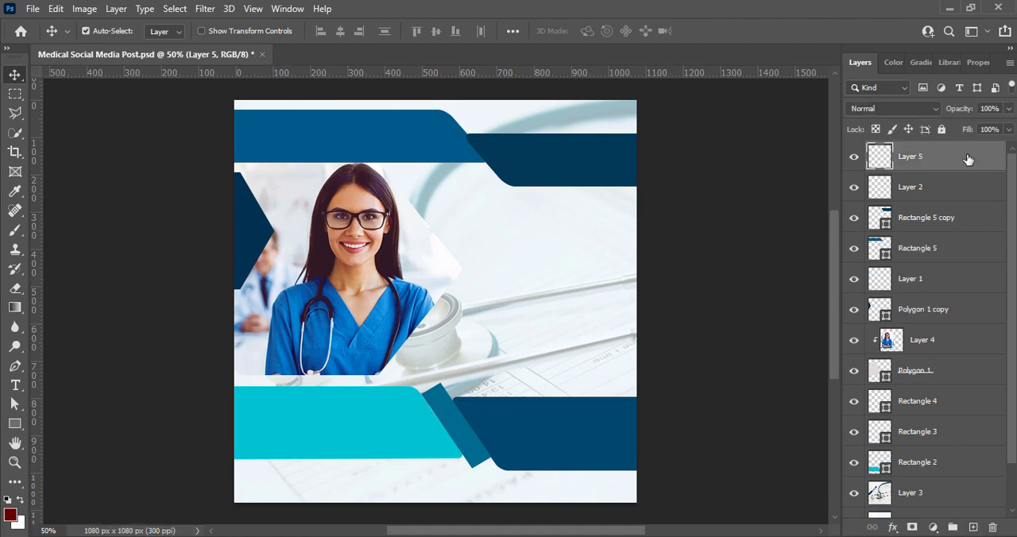
key("u")
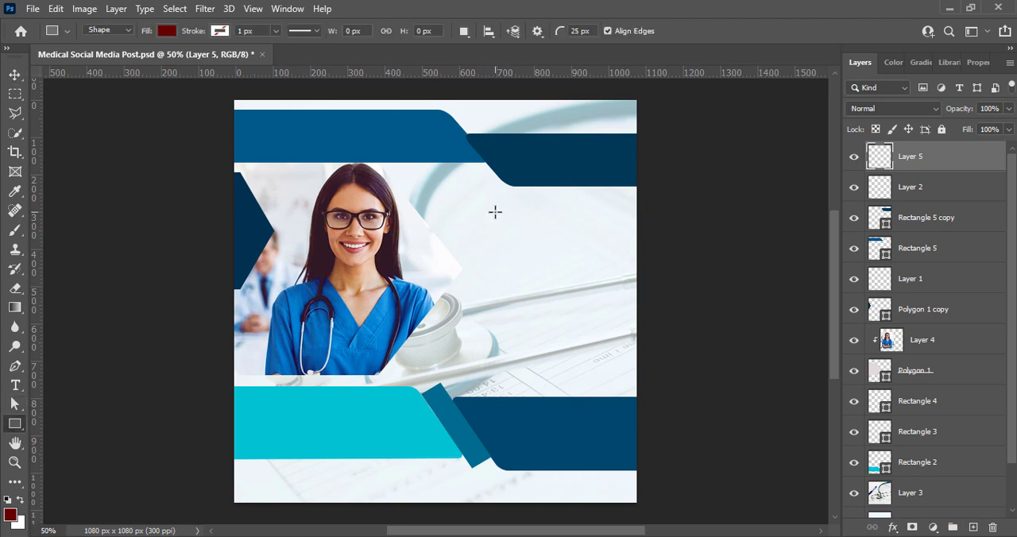
left_click_drag(492, 206, 704, 250)
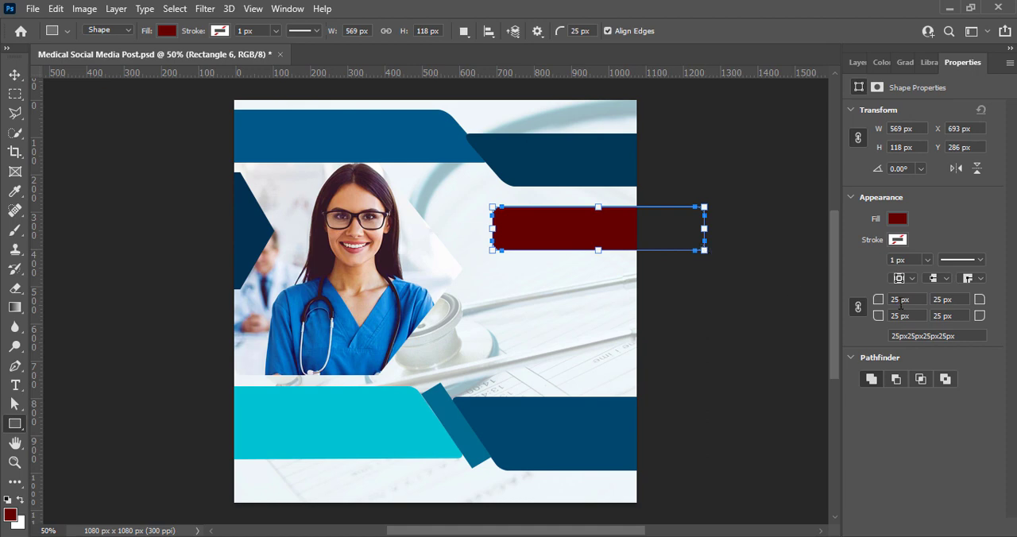
key("Return")
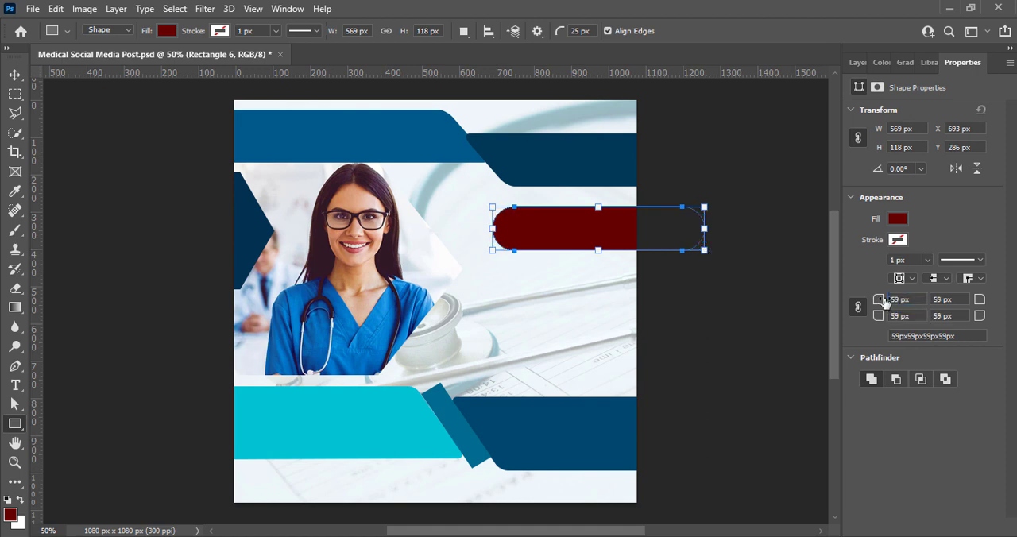
Widen the dark red rounded bar to about 795 px beyond the canvas edge and move it slightly left.
left_click_drag(704, 229, 787, 229)
key("ctrl+z")
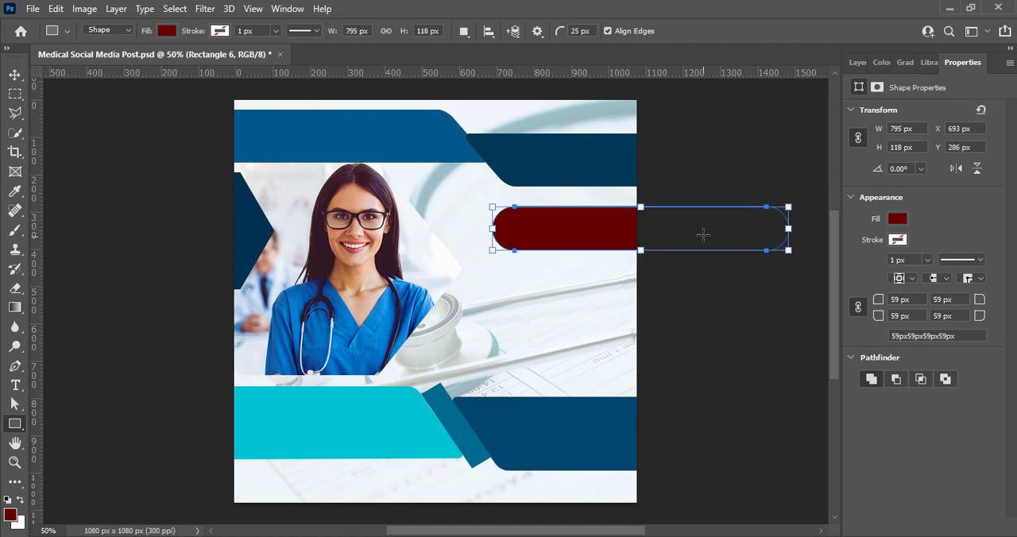
key("v")
left_click_drag(561, 222, 533, 222)
left_click(690, 323)
left_click(858, 63)
double_click(881, 157)
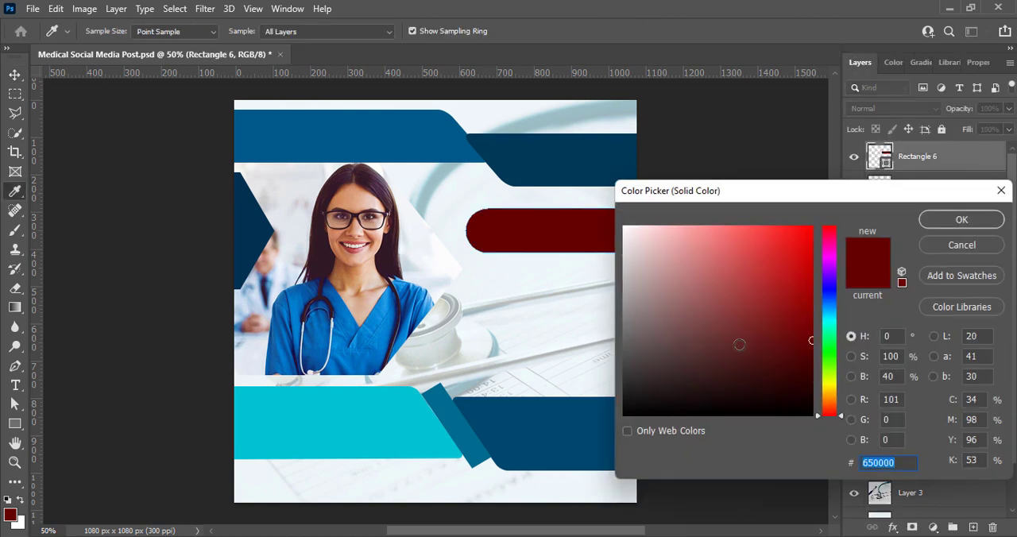
left_click(472, 431)
left_click(1004, 191)
left_click(767, 294)
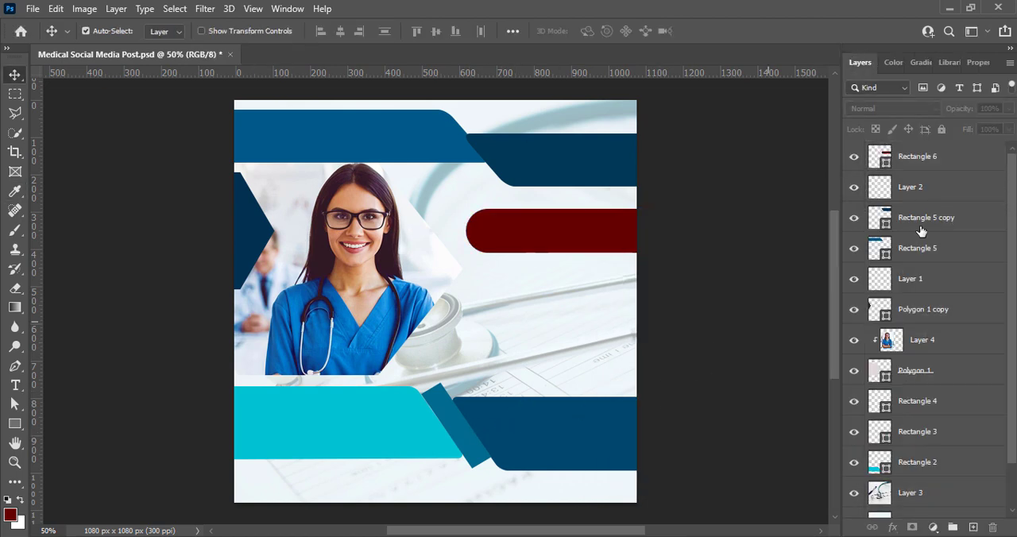
Add a Gradient Overlay layer style to the dark red rounded bar, keeping the bar in view beside the settings.
right_click(888, 161)
left_click(896, 167)
left_click(446, 396)
left_click(480, 395)
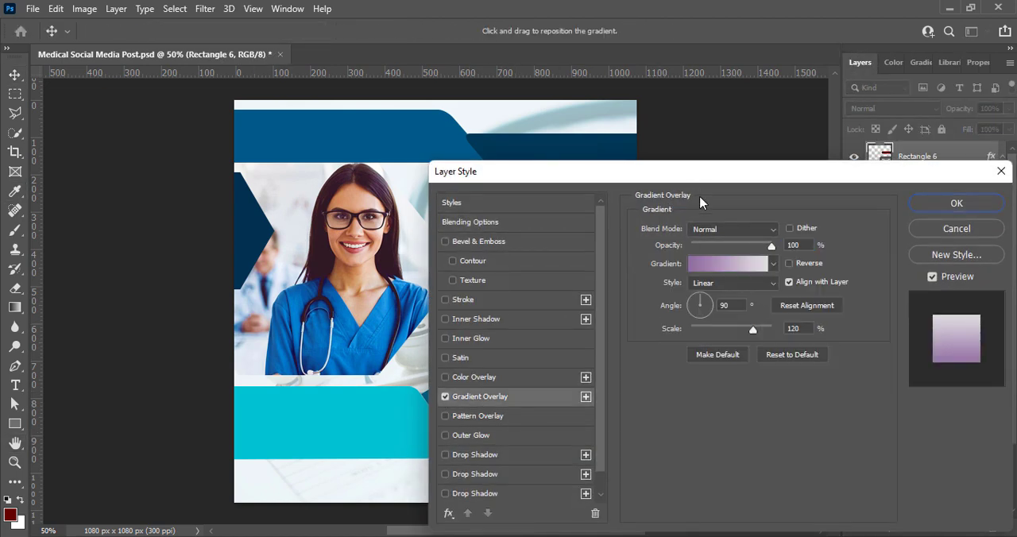
left_click_drag(557, 172, 569, 281)
Set the overlay gradient's starting stop to the dark navy sampled from the upper banner (00304a), made slightly brighter.
left_click(739, 373)
left_click(202, 403)
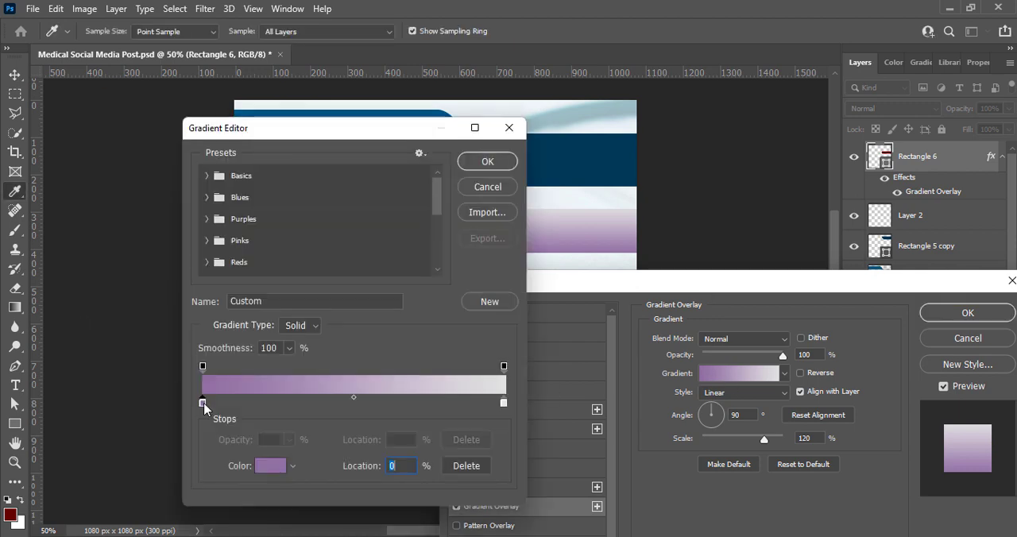
double_click(203, 403)
left_click(596, 157)
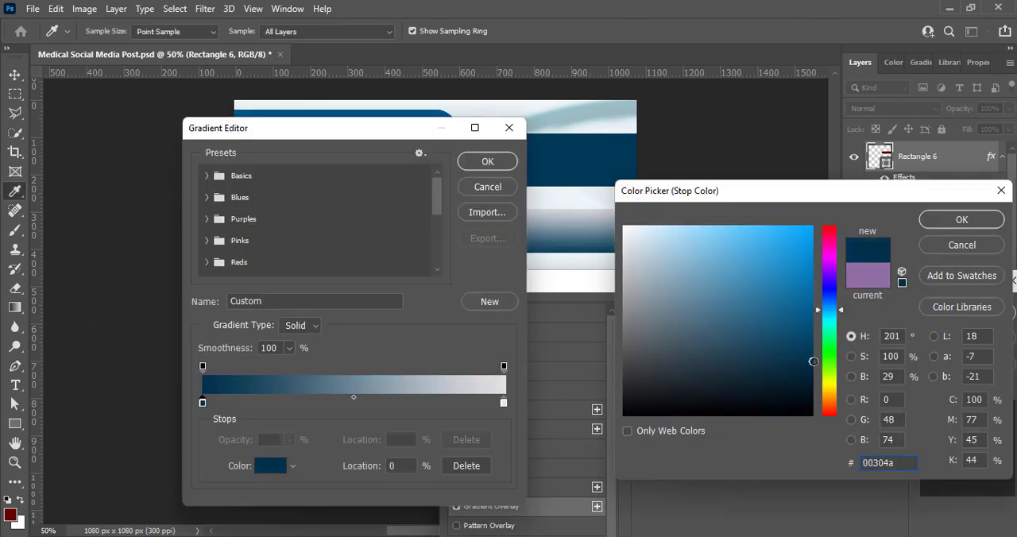
mouse_move(813, 361)
left_mouse_down()
mouse_move(810, 336)
mouse_move(815, 350)
left_mouse_up()
left_click(961, 219)
Set the overlay gradient's end stop to a bright light blue.
left_click(503, 403)
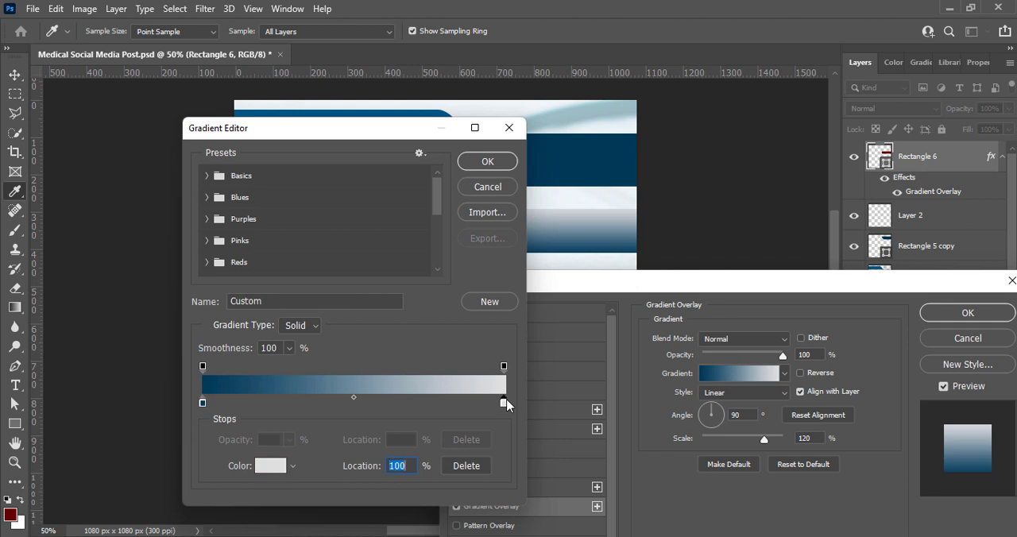
double_click(503, 403)
left_click_drag(828, 196, 799, 272)
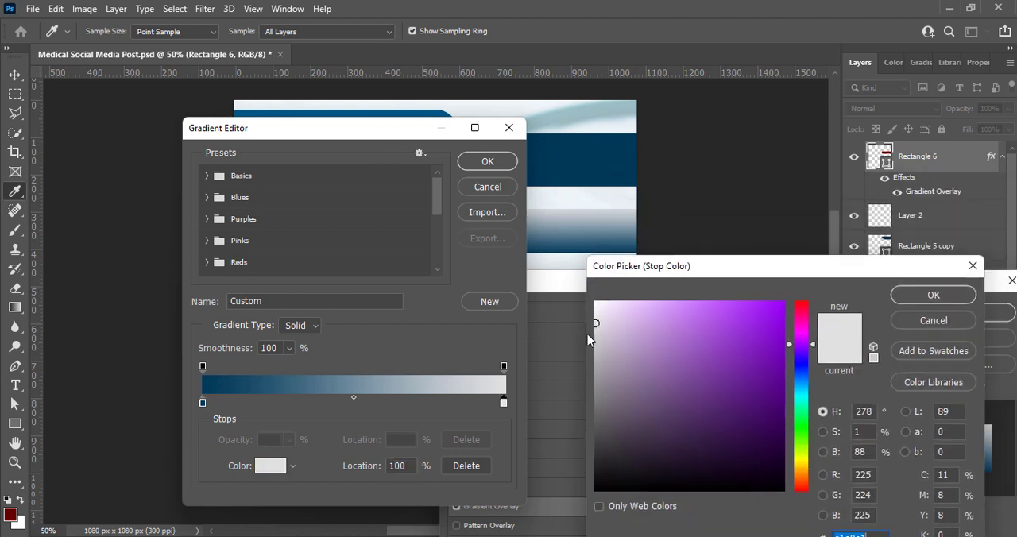
left_click_drag(807, 348, 804, 380)
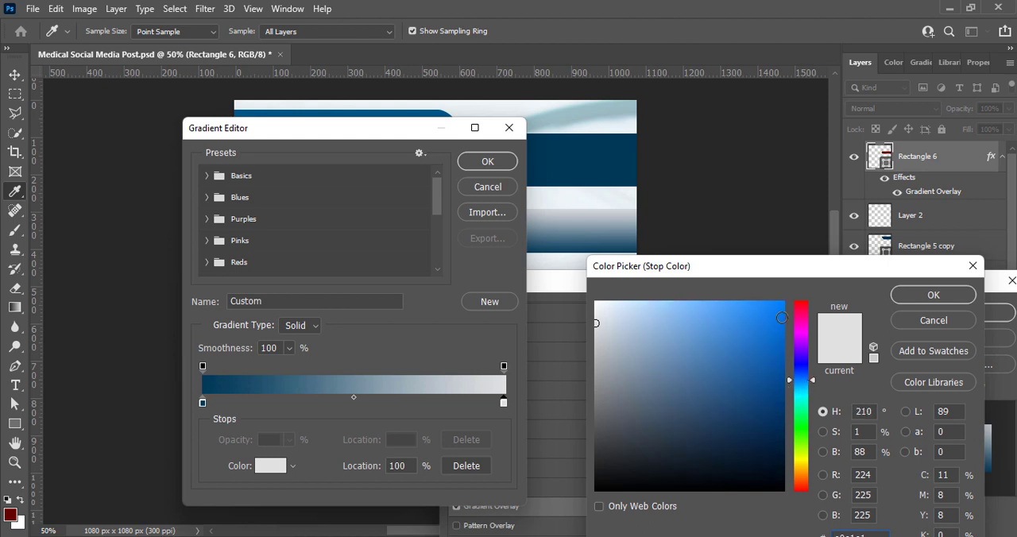
left_click_drag(758, 312, 705, 300)
left_click(909, 299)
key("Return")
Try the Reflected style for the gradient overlay, then return it to Linear.
left_click(744, 393)
left_click(742, 439)
left_click(728, 375)
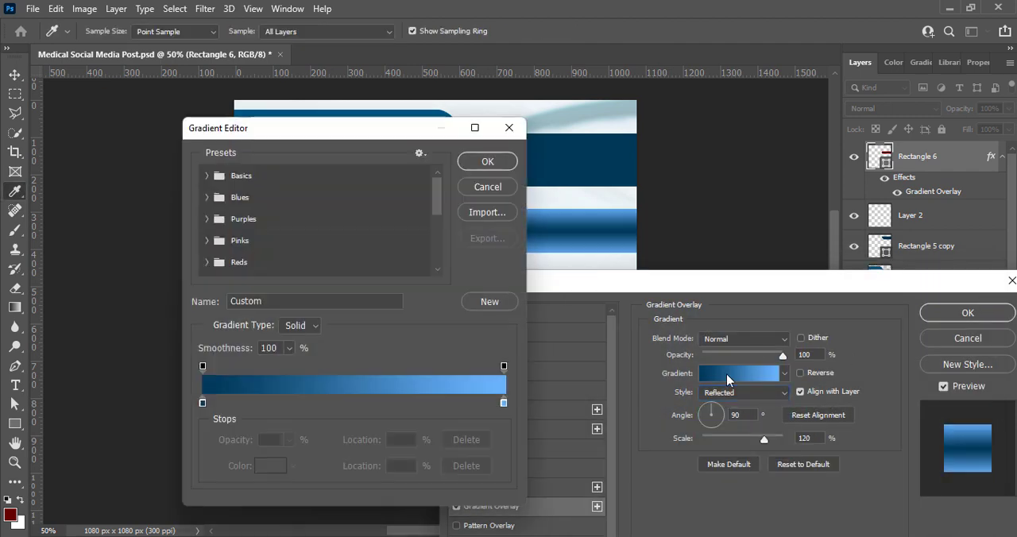
key("Escape")
left_click(736, 392)
left_click(731, 406)
Set the gradient overlay's angle to -177° and its scale to 150%.
left_click(700, 414)
left_click(700, 419)
left_click(783, 439)
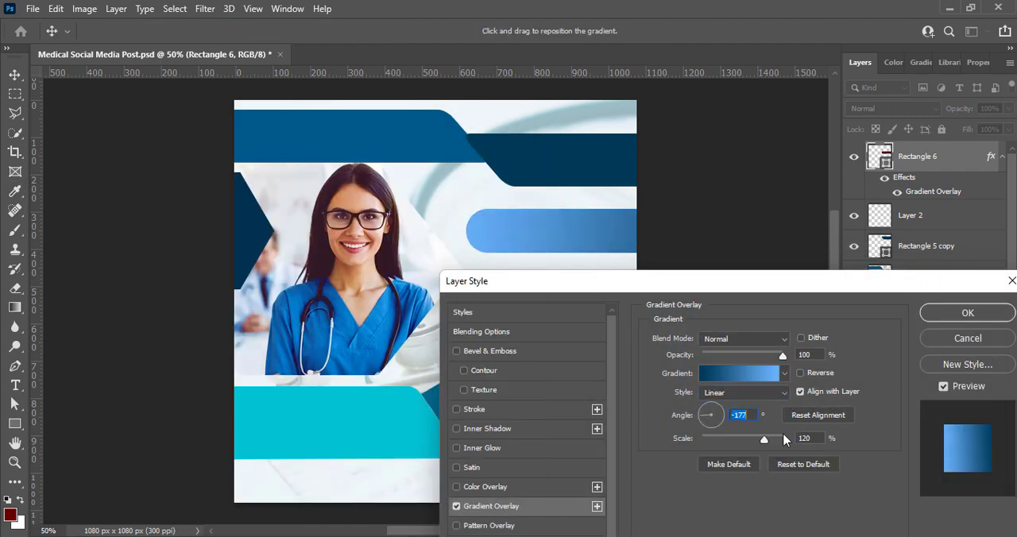
Shift the overlay gradient's colour midpoint towards the light blue stop.
left_click(743, 373)
left_click_drag(423, 403, 402, 397)
left_click(500, 165)
Shift the gradient's dark starting stop to a purer navy with a hue of about 217° and apply the layer style.
left_click(739, 374)
left_click(203, 403)
key("Return")
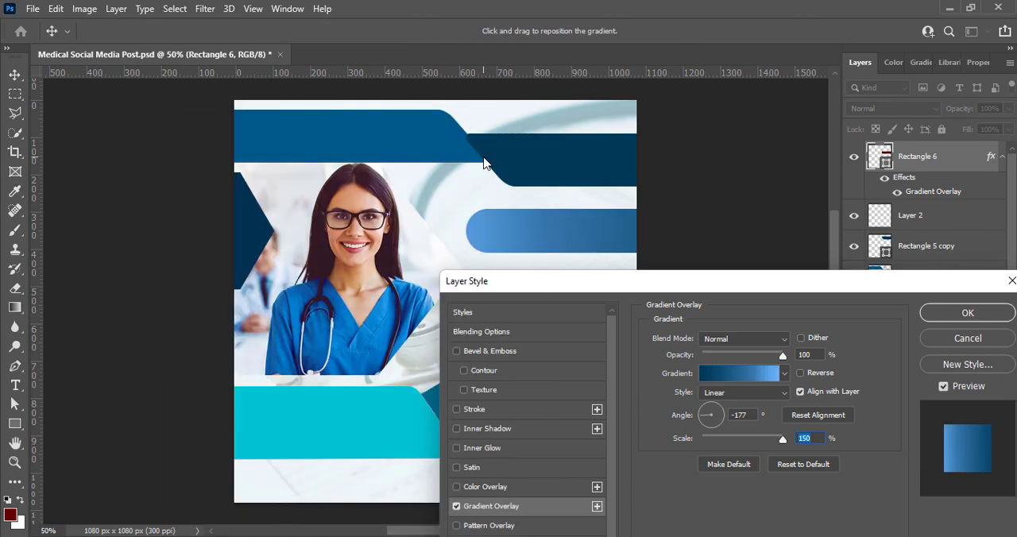
left_click(739, 373)
double_click(202, 404)
left_click(799, 353)
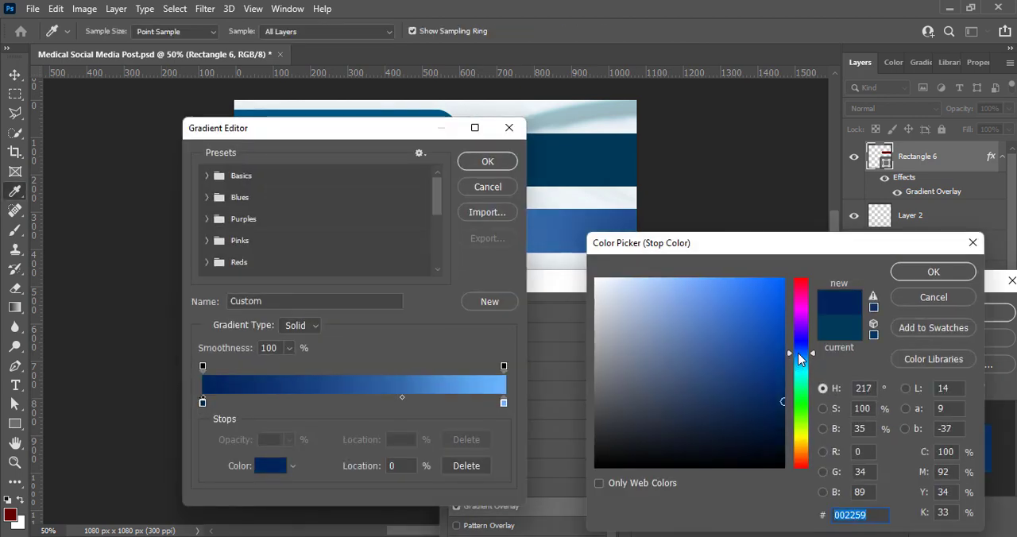
left_click(799, 356)
key("Return")
key("Return")
left_click(962, 313)
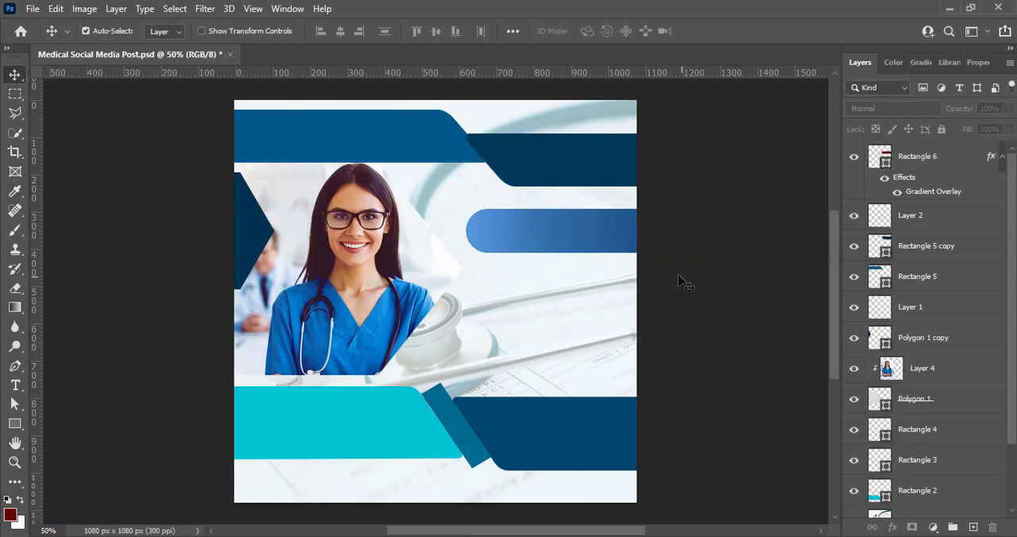
Duplicate the gradient bar twice in a column below the original and scale all three bars together to about 110%.
left_click_drag(578, 238, 576, 358)
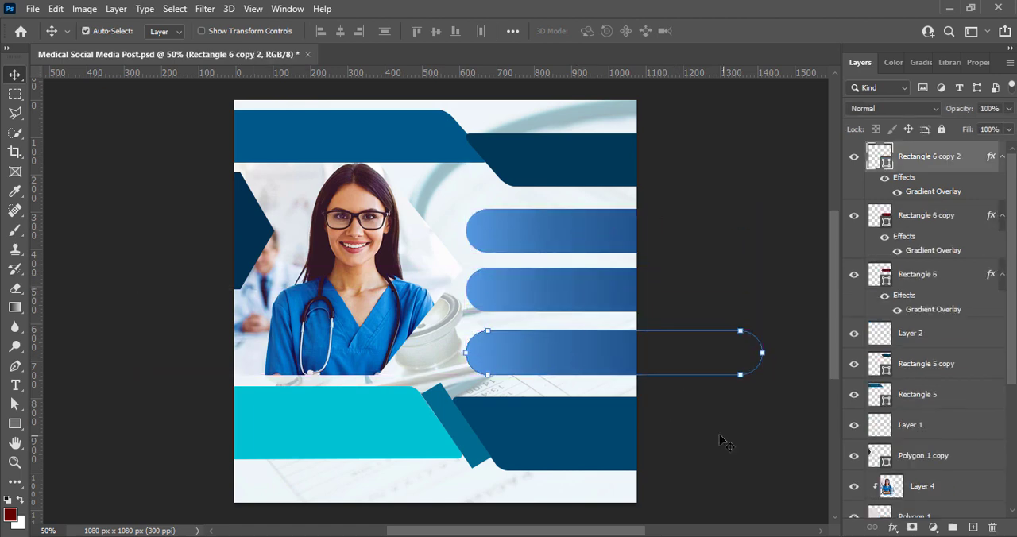
left_click(930, 156)
left_click(922, 274, "shift")
key("ctrl+t")
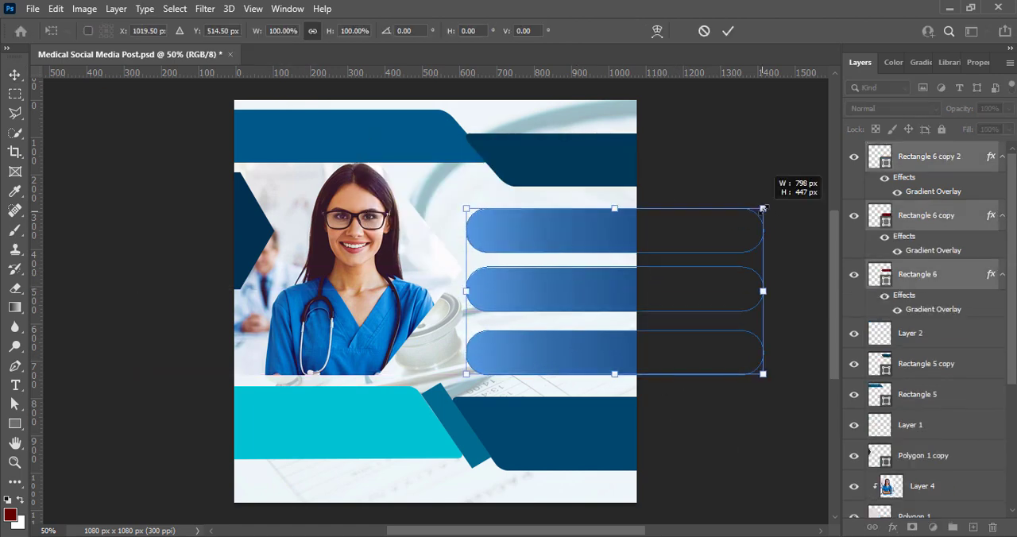
left_click_drag(760, 210, 781, 197)
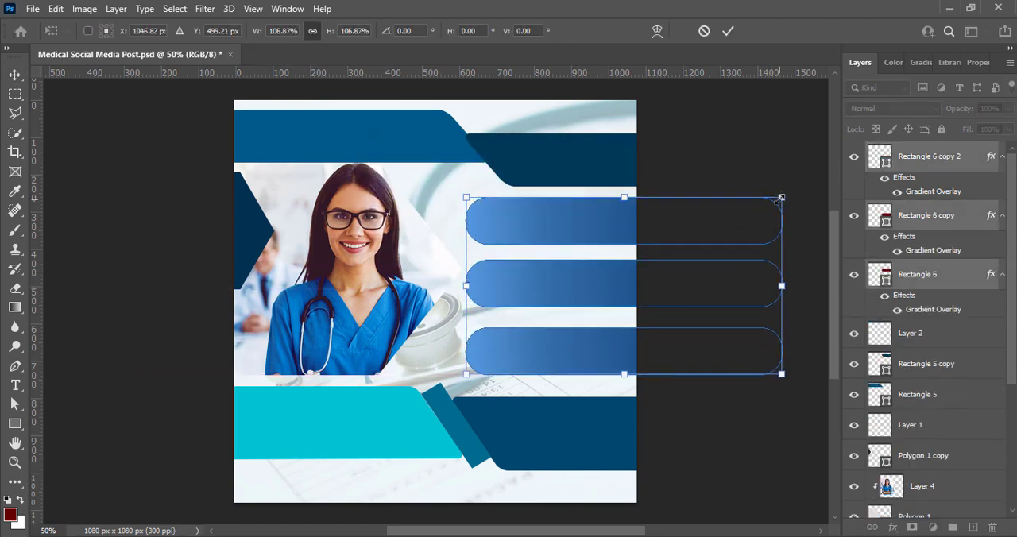
left_click(728, 30)
Stretch the three gradient bars vertically one by one, the top one to about 112% height, narrowing the gaps between them.
left_click(577, 235)
key("ctrl+t")
left_click_drag(629, 248, 631, 255)
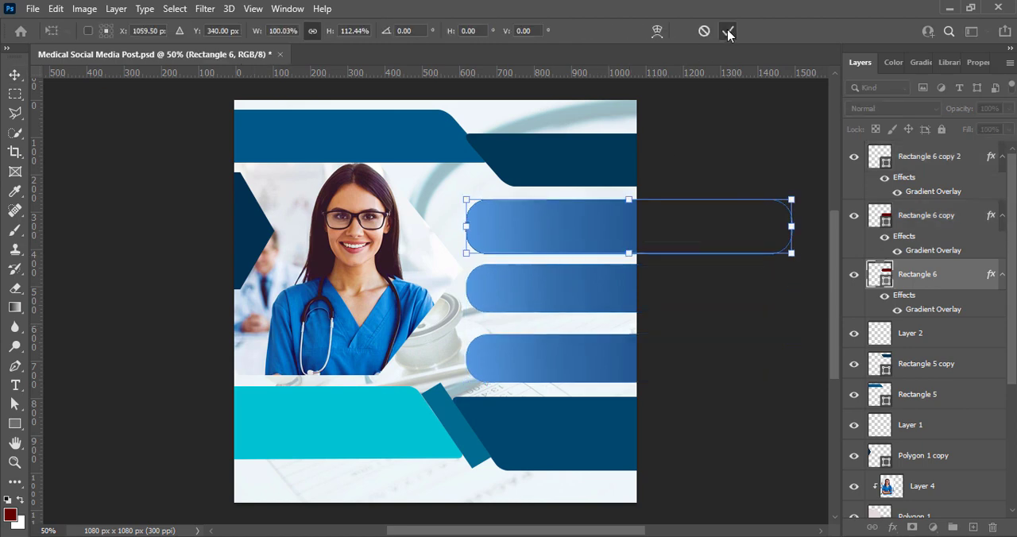
left_click(728, 30)
left_click(604, 293)
key("ctrl+t")
left_click_drag(628, 316, 628, 327)
key("Return")
left_click(552, 360)
key("ctrl+t")
key("Return")
left_click(739, 399)
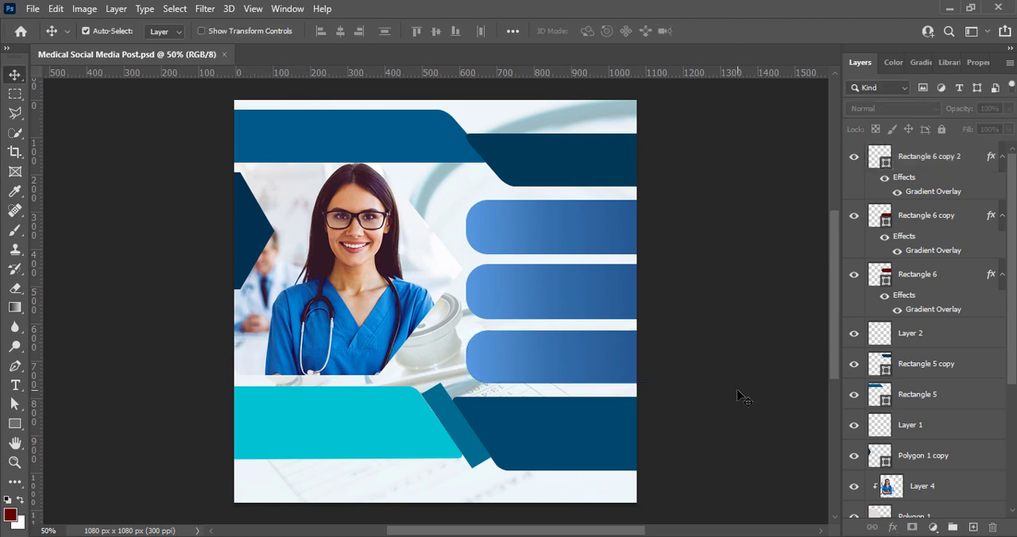
Fully round the corners of all three gradient bars, with a radius of 72.99 px on the top one.
left_click(870, 282)
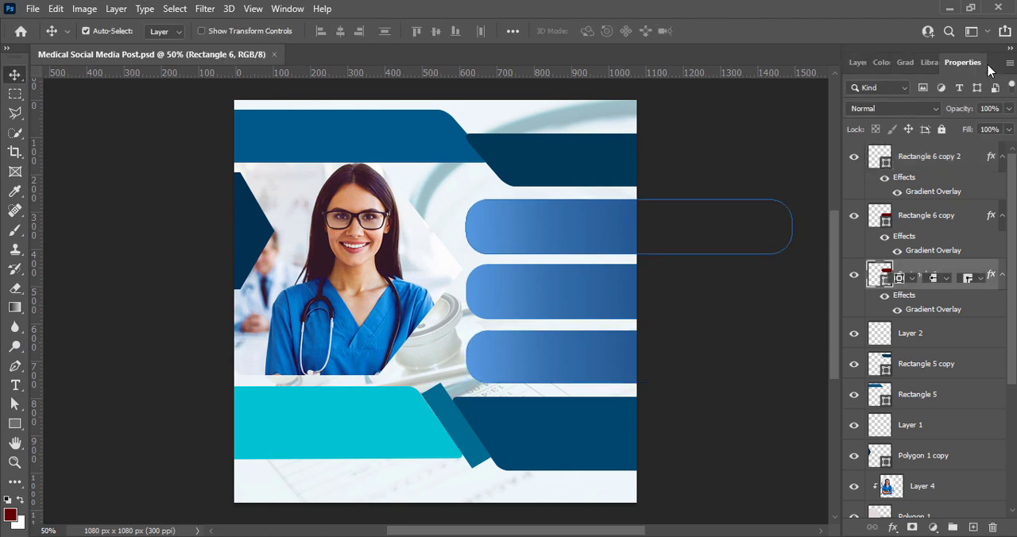
left_click(760, 357)
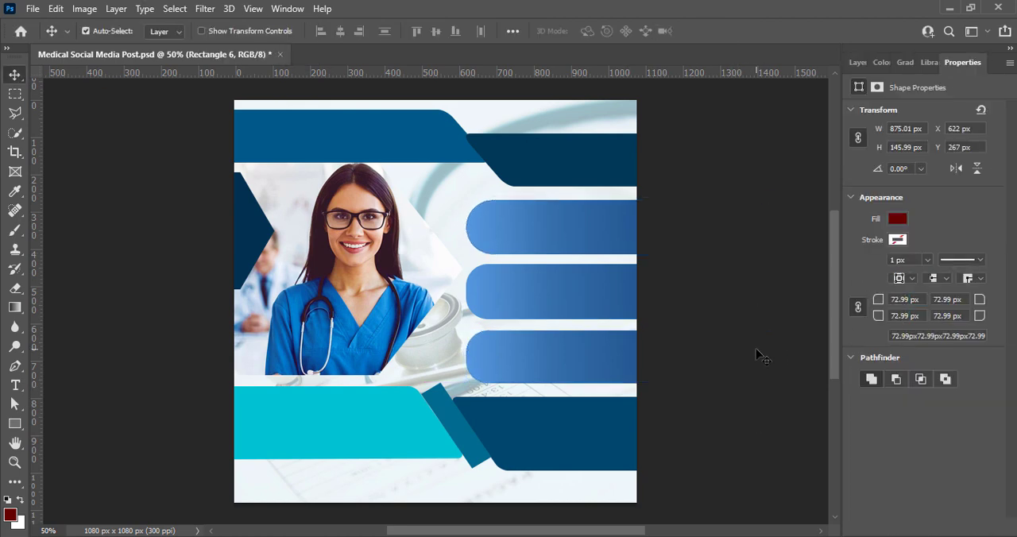
left_click(928, 214)
left_click_drag(878, 300, 905, 294)
left_click(858, 62)
left_click(906, 161)
left_click(963, 62)
left_click(688, 221)
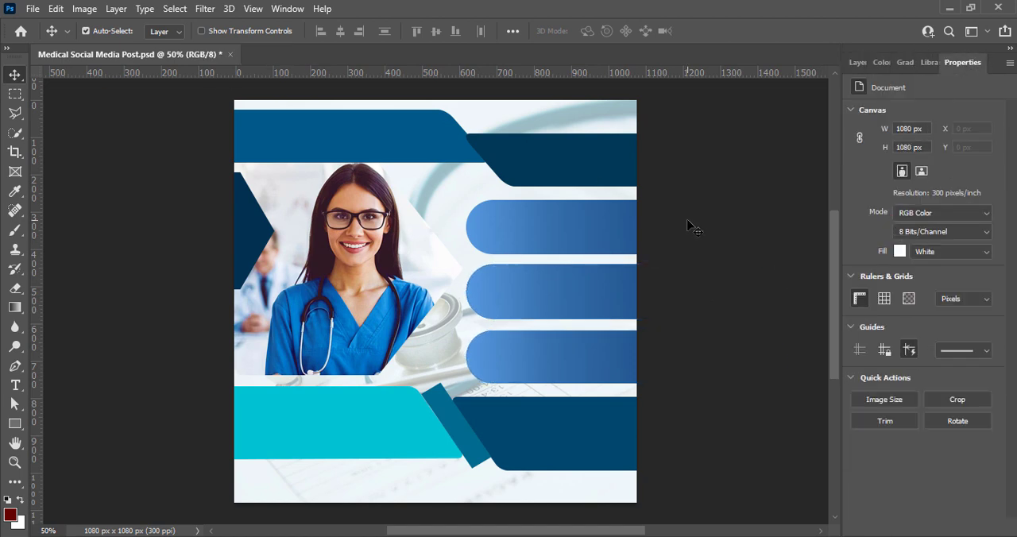
left_click(858, 62)
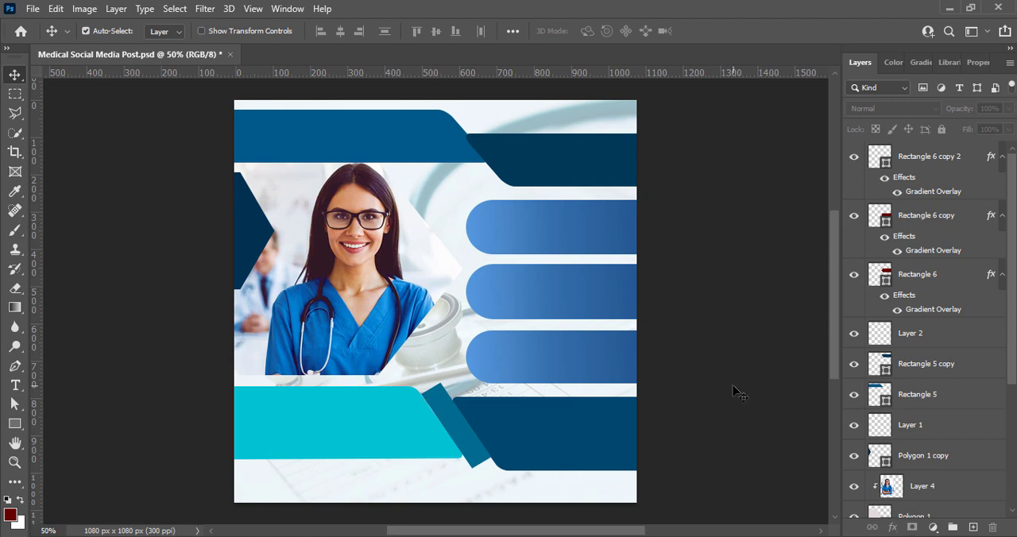
Set the blend mode of the pale blue background rectangle (Rectangle 1) to Hard Mix.
scroll(921, 320, "down", 5)
double_click(879, 472)
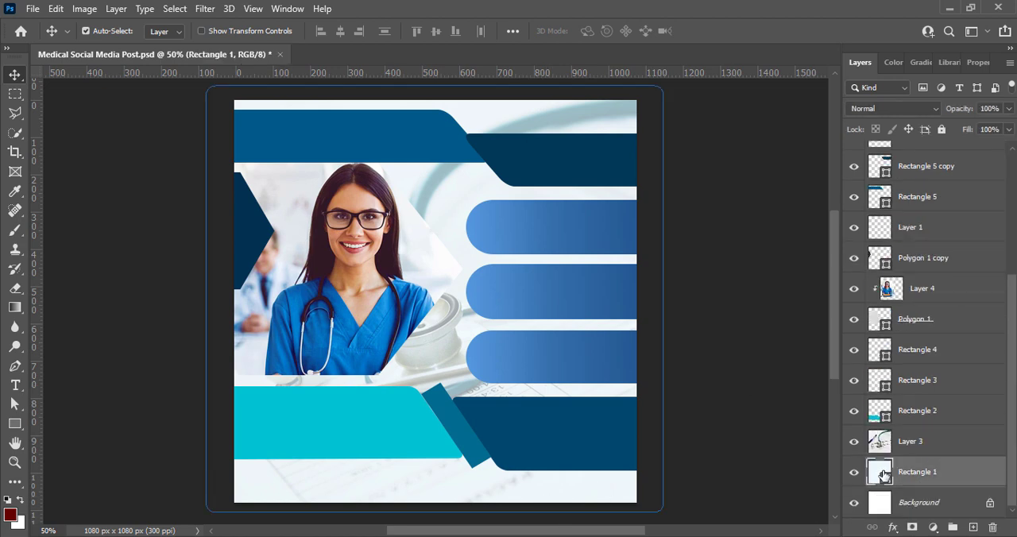
mouse_move(624, 279)
left_mouse_down()
mouse_move(672, 280)
mouse_move(625, 281)
left_mouse_up()
left_click(914, 299)
left_click(922, 109)
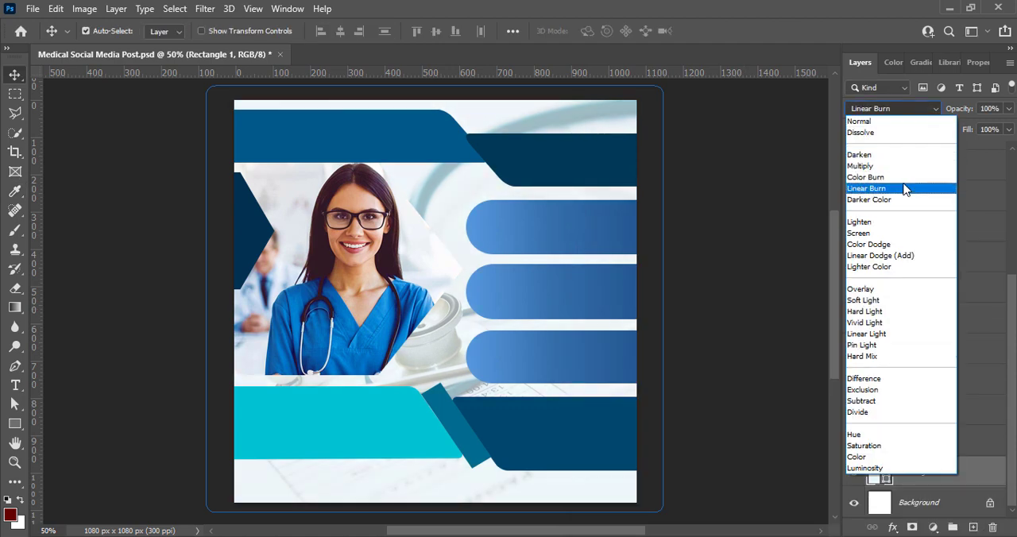
left_click(886, 323)
left_click(897, 110)
left_click(868, 356)
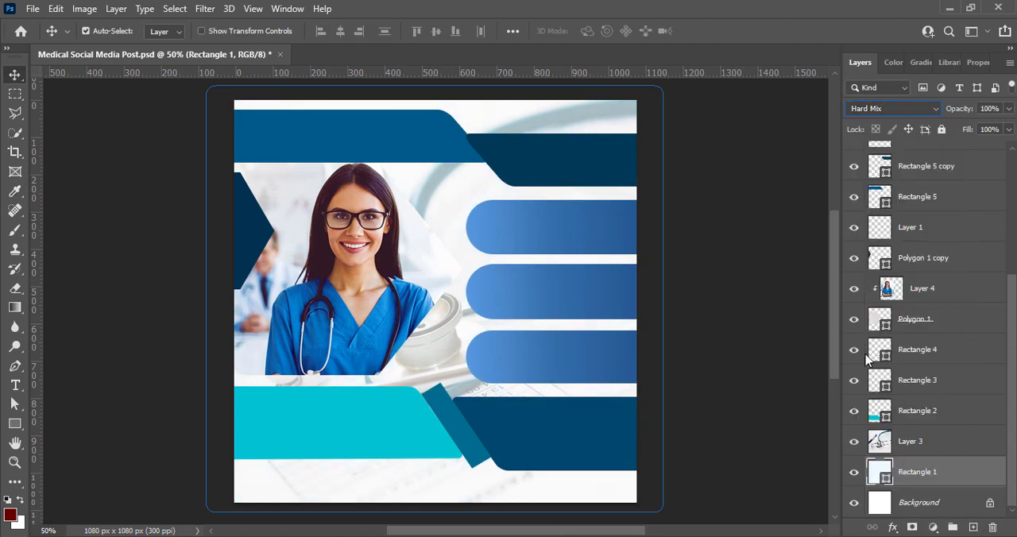
left_click(922, 109)
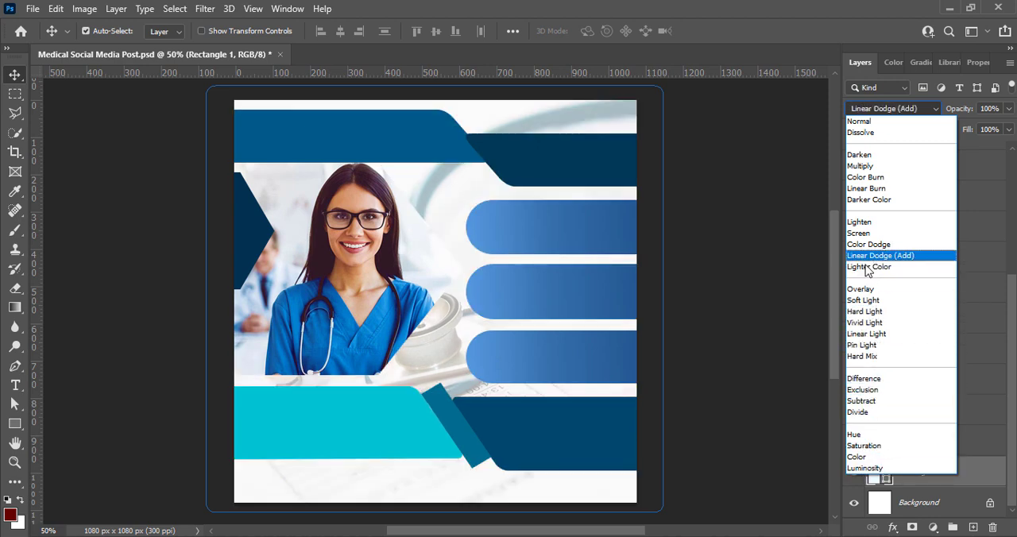
left_click(807, 261)
Set the stethoscope photo layer's opacity to 63% and its blend mode to Darker Color.
left_click(948, 441)
left_click(1010, 109)
left_click_drag(962, 125, 981, 132)
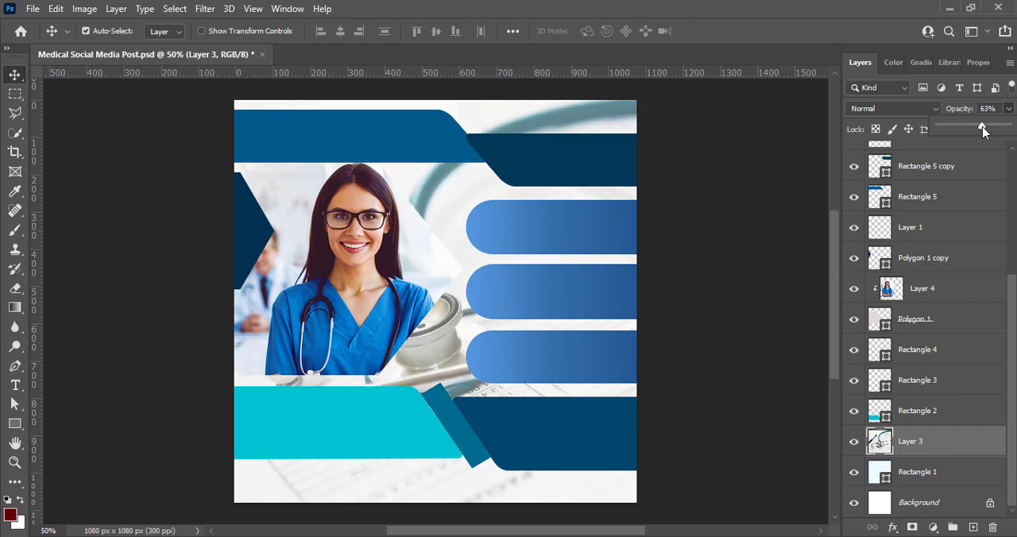
left_click(892, 108)
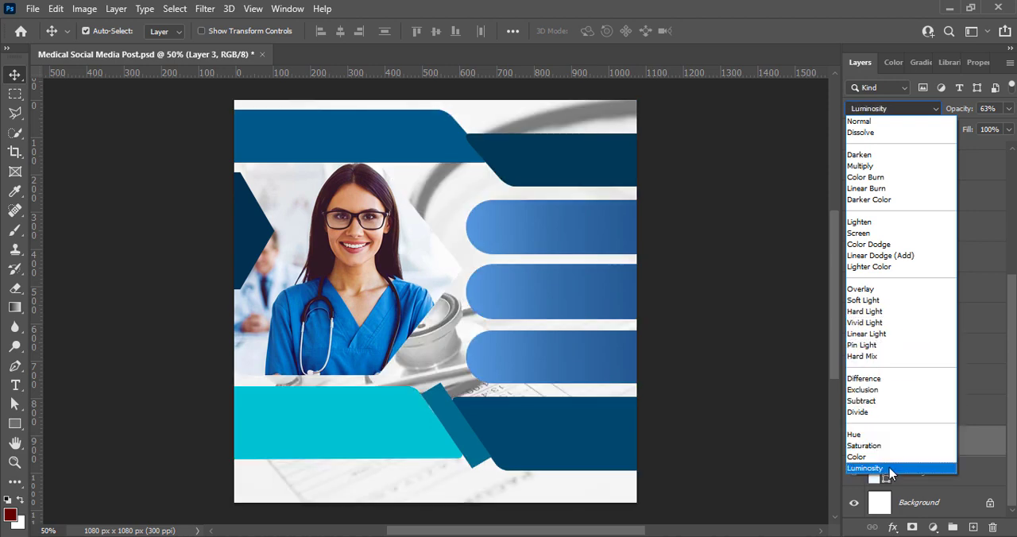
left_click(885, 199)
left_click(745, 226)
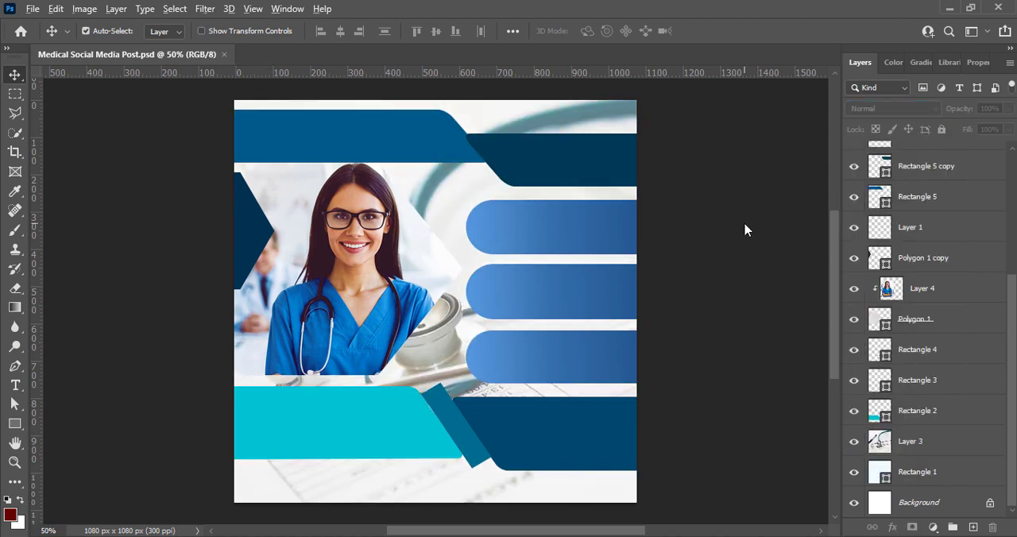
Draw a dark red circle on a new topmost layer and place it inside the rounded left end of the top bar.
scroll(914, 255, "up", 5)
left_click(973, 527)
left_click(15, 423)
key("shift+u")
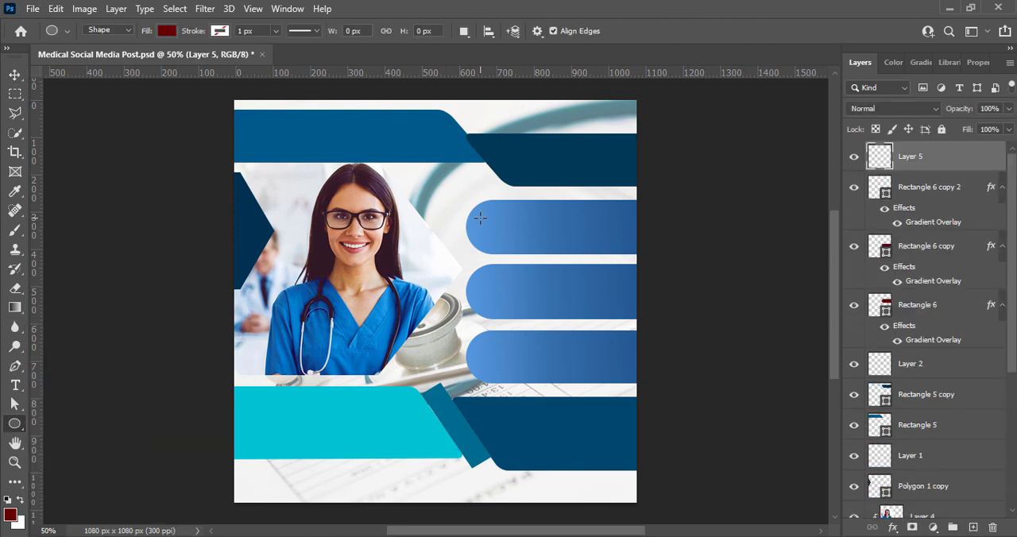
left_click_drag(481, 214, 530, 268)
key("ctrl+z")
key("v")
left_click_drag(499, 237, 494, 226)
left_click(553, 244)
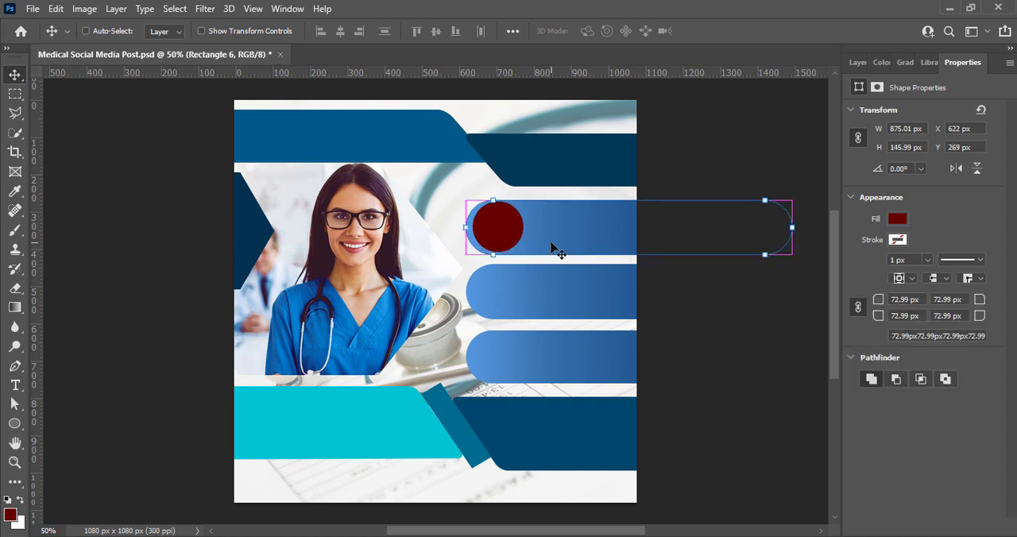
left_click(858, 62)
Change the circle's fill colour to white (ffffff).
left_click(914, 157)
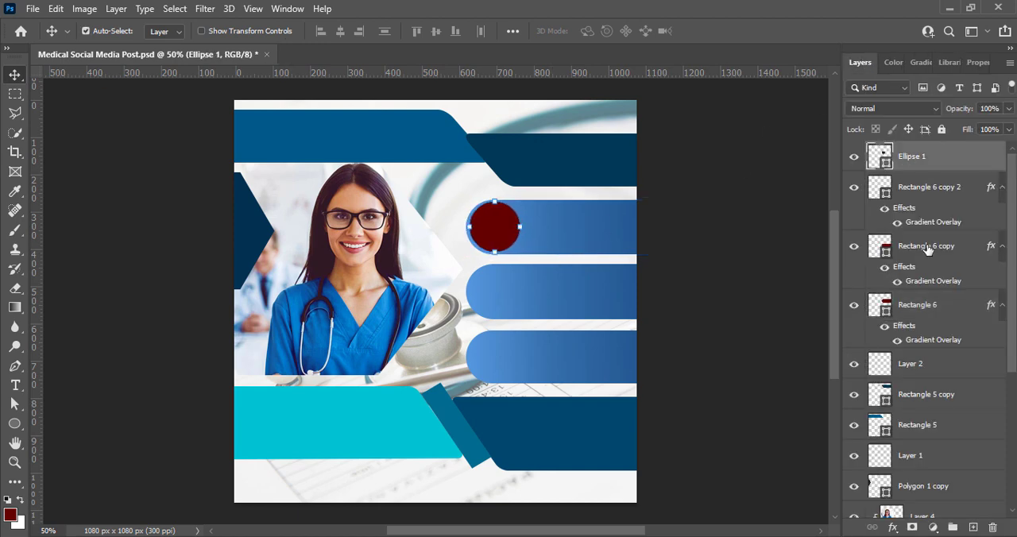
double_click(882, 158)
type("ffffff")
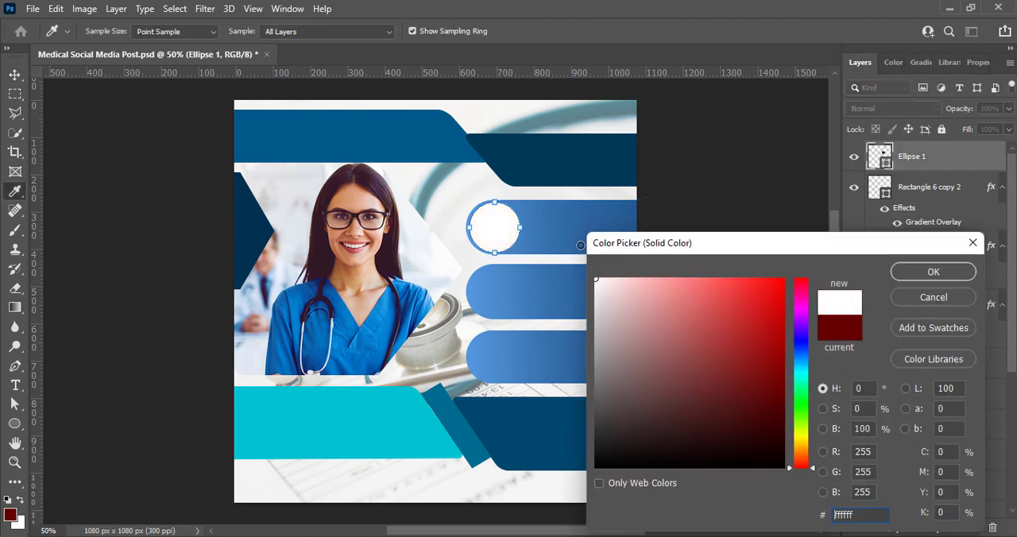
key("Return")
left_click(741, 263)
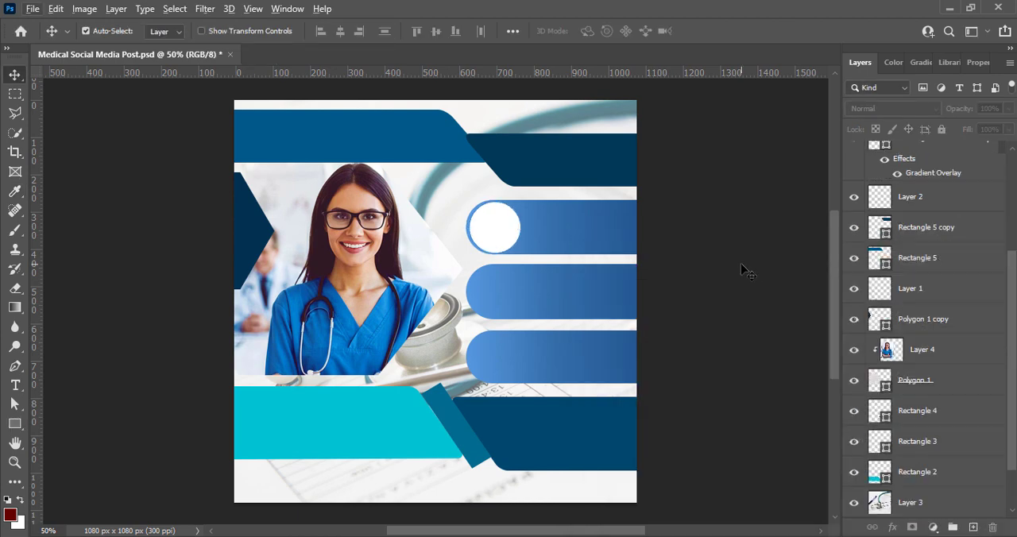
Scale the white circle down to about 93% and centre it vertically within the top bar's rounded end.
left_click(504, 227)
key("ctrl+t")
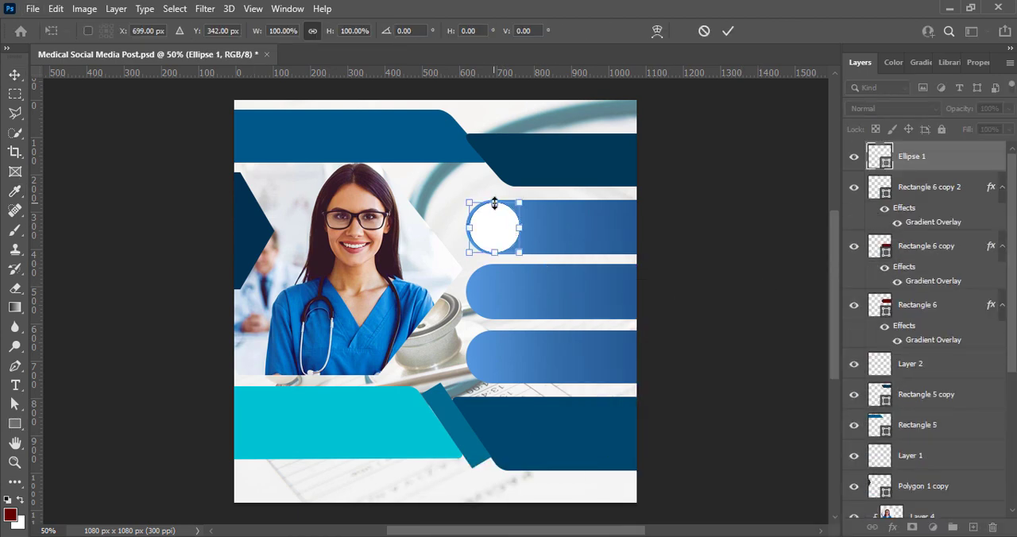
left_click_drag(494, 204, 494, 208)
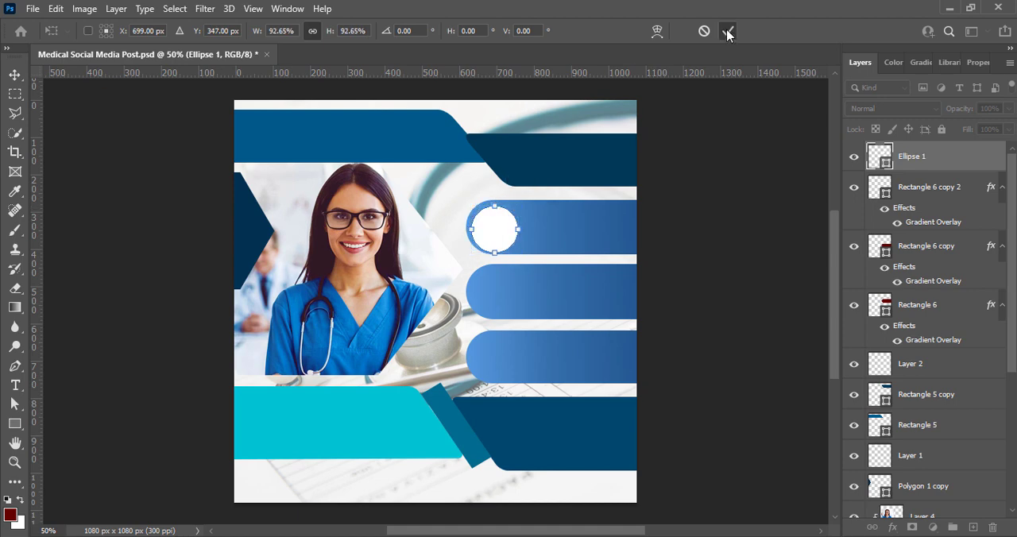
left_click(728, 32)
left_click(723, 316)
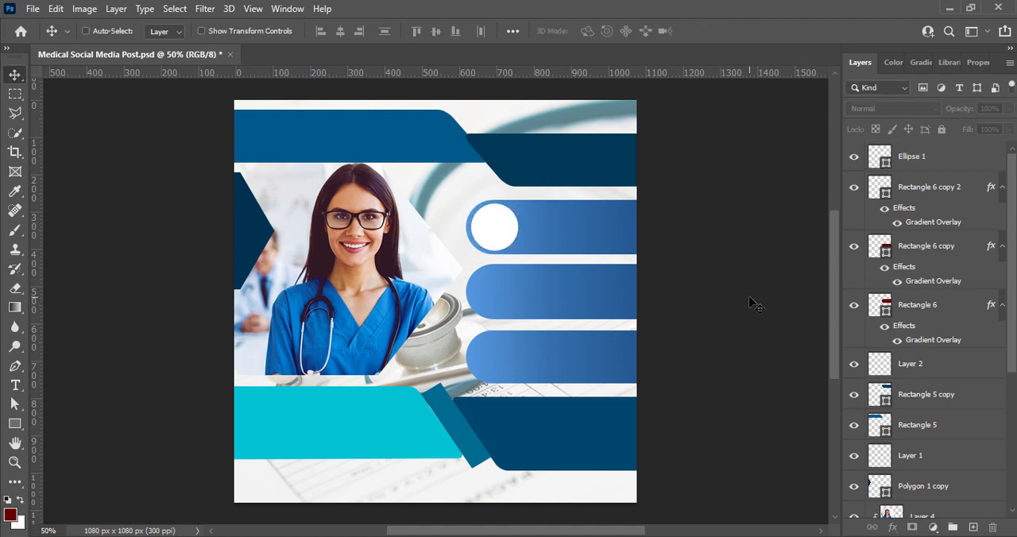
Duplicate the white circle onto the middle and bottom bars and nudge the last copy up slightly.
left_click_drag(496, 225, 495, 357)
left_click(681, 312)
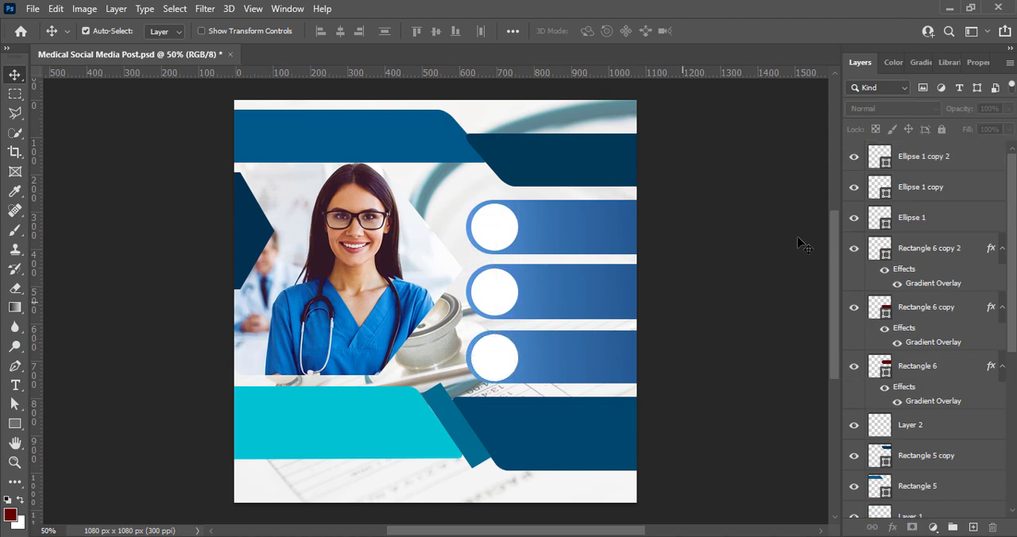
left_click(928, 158)
key("Up")
key("Up")
left_click(732, 312)
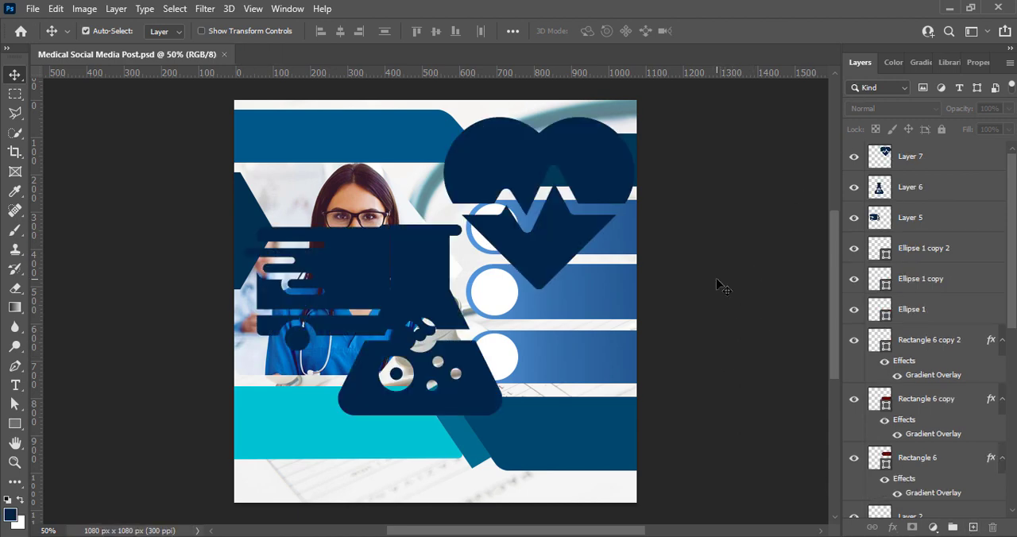
Scale the navy heartbeat icon down and centre it inside the top bar's white circle.
left_click(610, 178)
key("ctrl+t")
left_click_drag(635, 117, 494, 231)
left_click(738, 31)
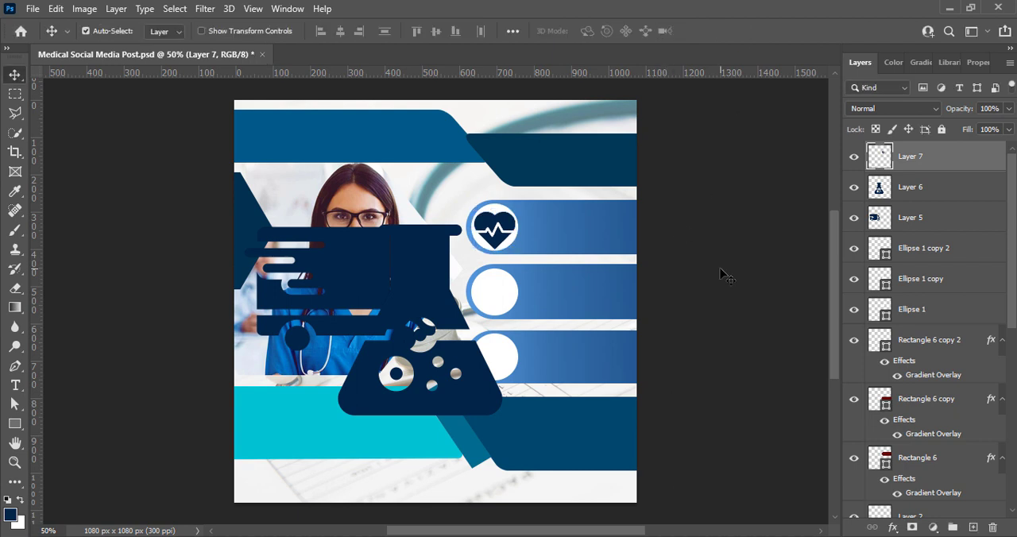
Scale the heartbeat icon to 90% and centre it within the top bar's white circle.
left_click(419, 275)
left_click(502, 221)
key("ctrl+t")
left_click_drag(494, 212, 493, 215)
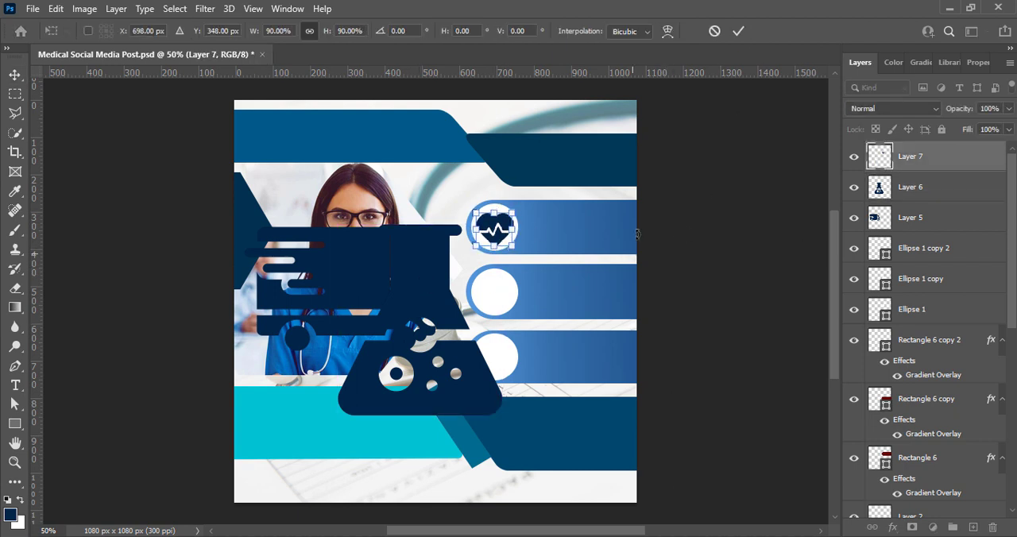
left_click(738, 32)
Scale the large navy flask icon down and centre it inside the bottom bar's white circle.
left_click(409, 278)
key("ctrl+t")
left_click_drag(337, 225, 468, 377)
left_click_drag(483, 395, 493, 357)
key("Return")
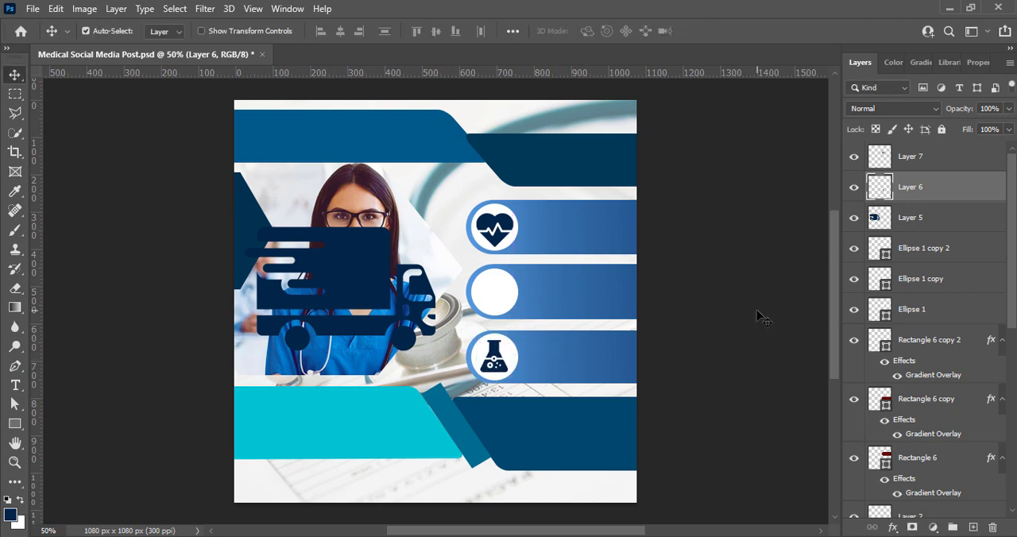
Scale the large navy delivery truck icon down and centre it inside the middle bar's white circle.
left_click(358, 271)
key("ctrl+t")
left_click_drag(245, 227, 365, 307)
left_click_drag(406, 321, 511, 281)
left_click_drag(478, 293, 489, 288)
left_click_drag(471, 275, 513, 280)
key("Return")
left_click(698, 317)
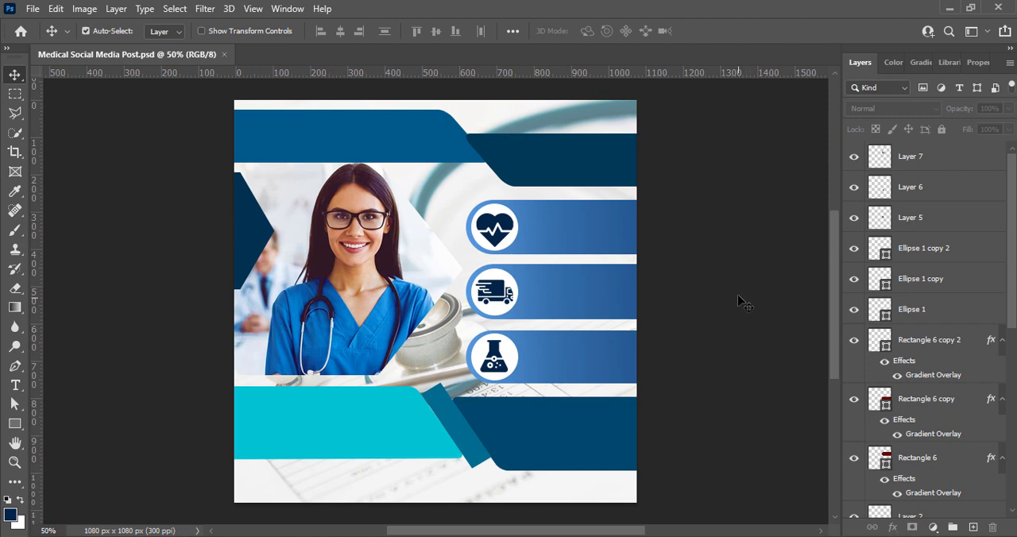
Add the two-line headline "Your Health / Is Our Priority" on a new layer over the cyan banner.
left_click(973, 527)
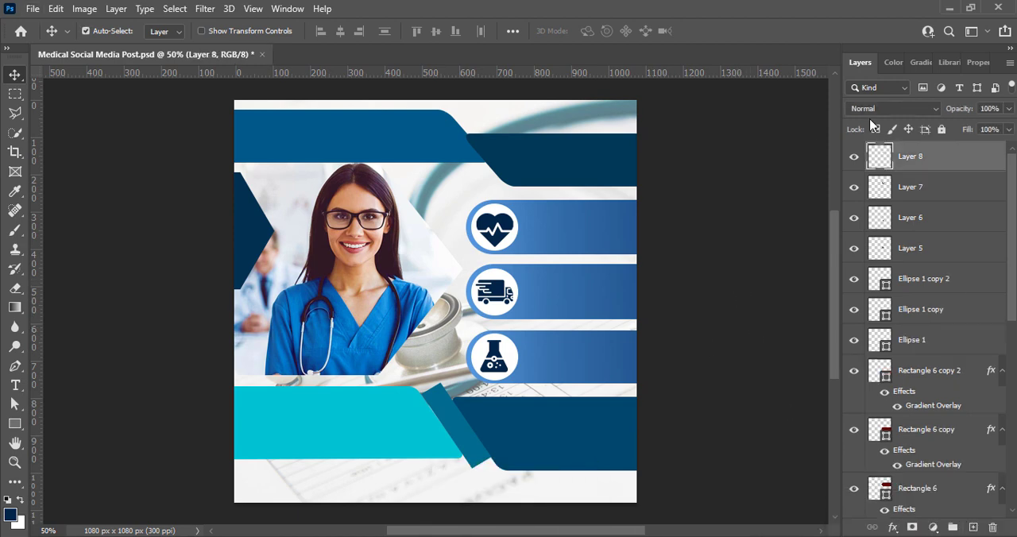
key("t")
left_click(261, 400)
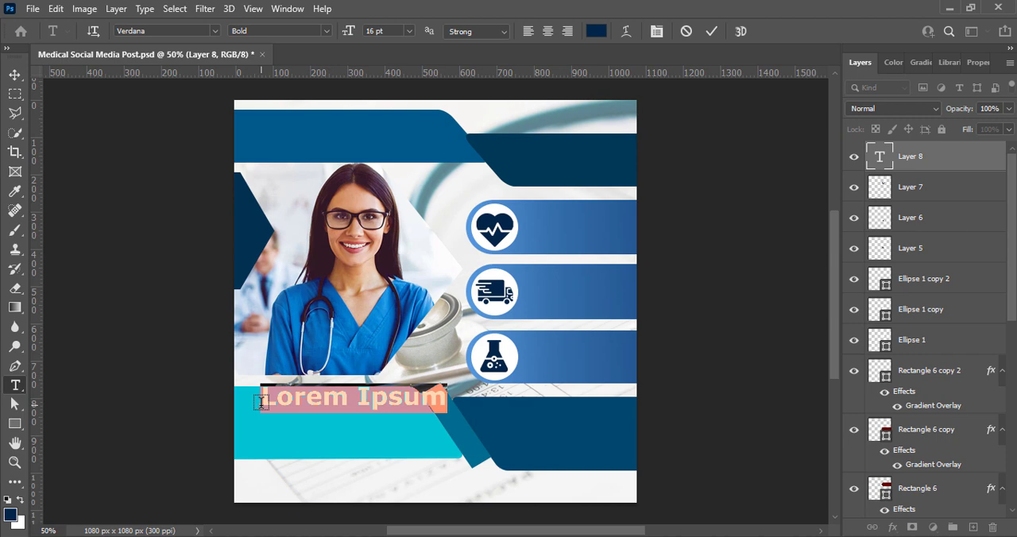
type("Your Health")
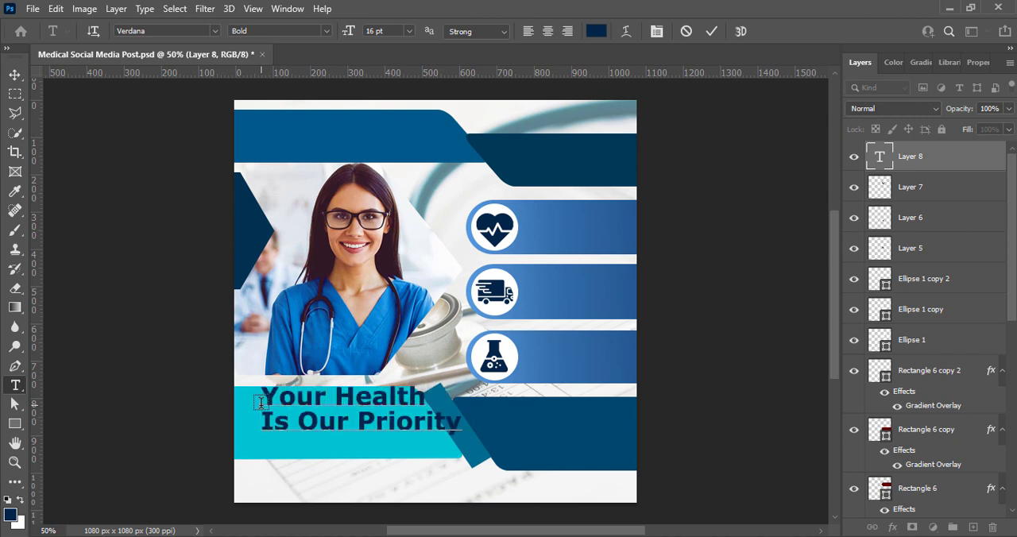
Set the headline's font size to 14 pt and move it down and left within the cyan banner.
left_click_drag(261, 401, 461, 426)
left_click(409, 31)
left_click(388, 155)
left_click(978, 62)
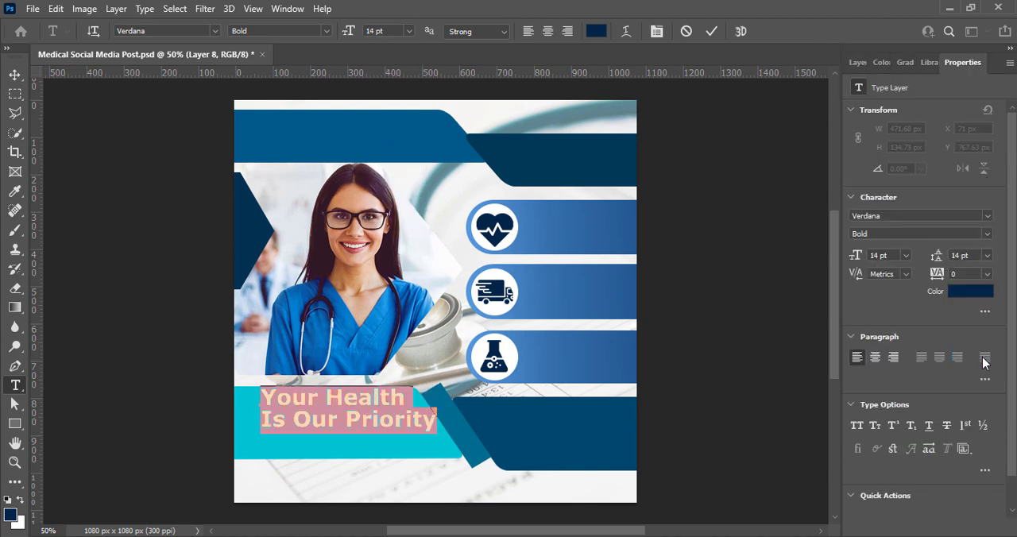
left_click(711, 31)
left_click(15, 75)
left_click_drag(341, 418, 330, 424)
Place margin guides just inside all four edges of the canvas.
left_click_drag(38, 375, 248, 375)
left_click_drag(34, 389, 623, 400)
left_click_drag(476, 77, 471, 113)
left_click_drag(474, 77, 481, 488)
left_click_drag(248, 367, 248, 366)
Try the Roboto Condensed font on the headline and switch it back to Verdana.
double_click(287, 410)
left_click(215, 30)
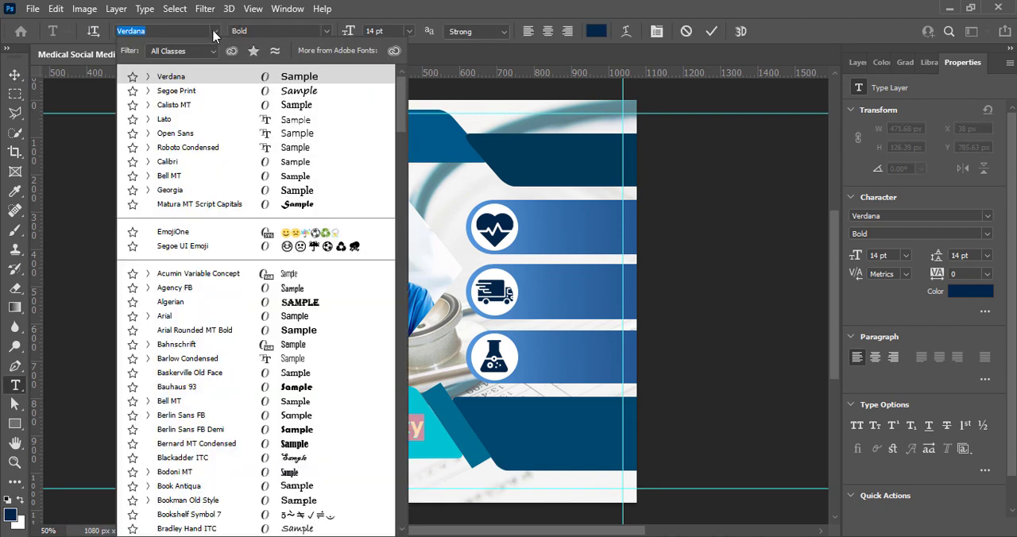
left_click(191, 147)
left_click(216, 32)
left_click(198, 86)
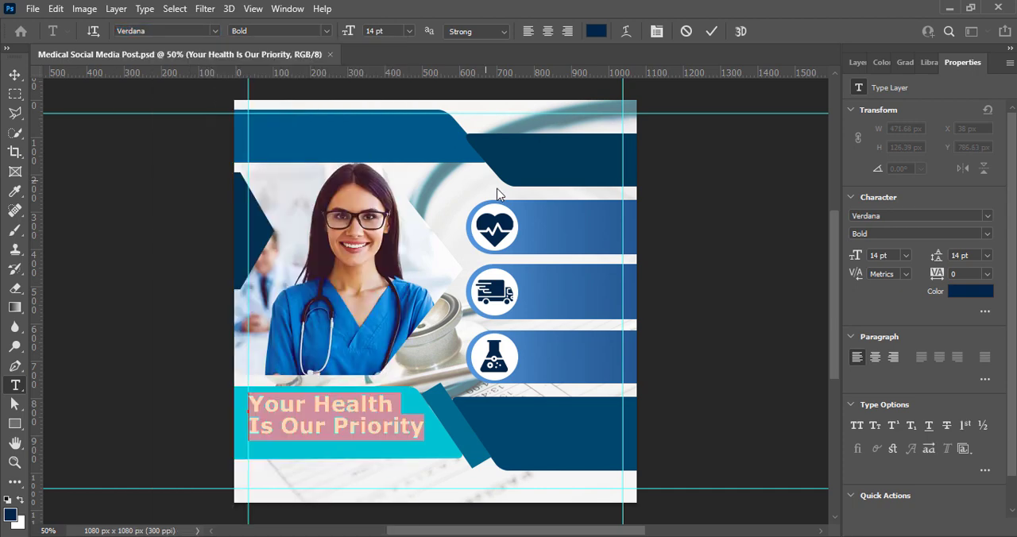
Try colouring the headline words "Your" and "Is Our" white.
left_click_drag(249, 406, 306, 406)
left_click(595, 31)
left_click(595, 279)
left_click(920, 275)
left_click_drag(250, 427, 379, 428)
left_click(596, 31)
left_click(595, 282)
left_click(920, 274)
left_click(713, 32)
key("v")
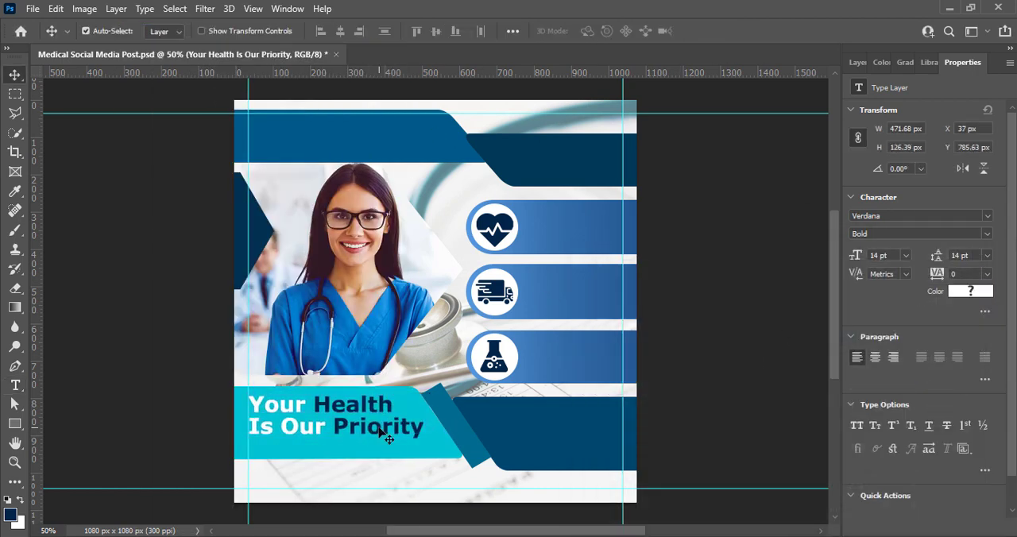
Undo the white colouring of the headline words.
key("ctrl+z")
key("ctrl+z")
left_click(689, 392, "ctrl")
Colour the headline words "Health" and "Priority" white.
double_click(302, 414)
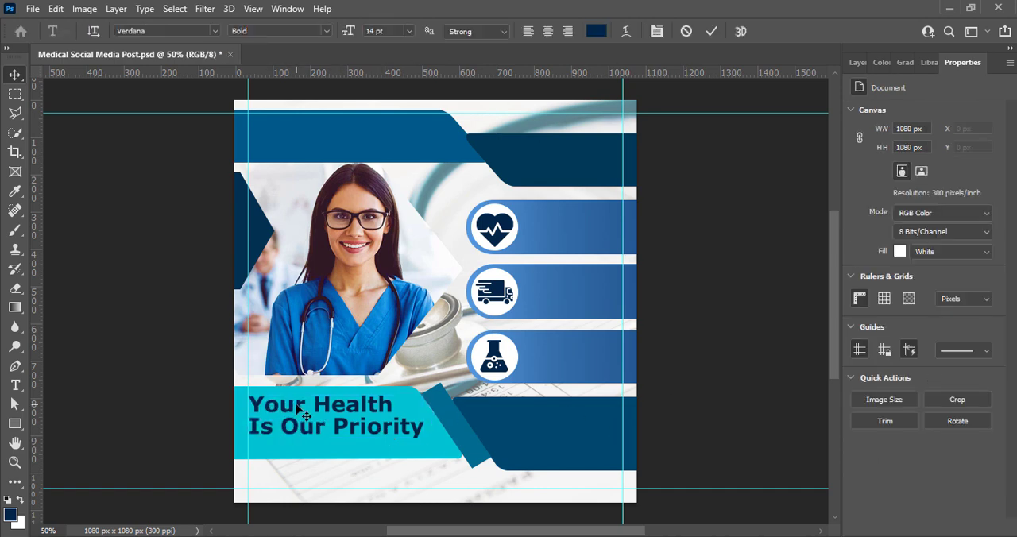
left_click(343, 403)
left_click(596, 31)
left_click(595, 279)
left_click(907, 274)
left_click_drag(333, 427, 429, 420)
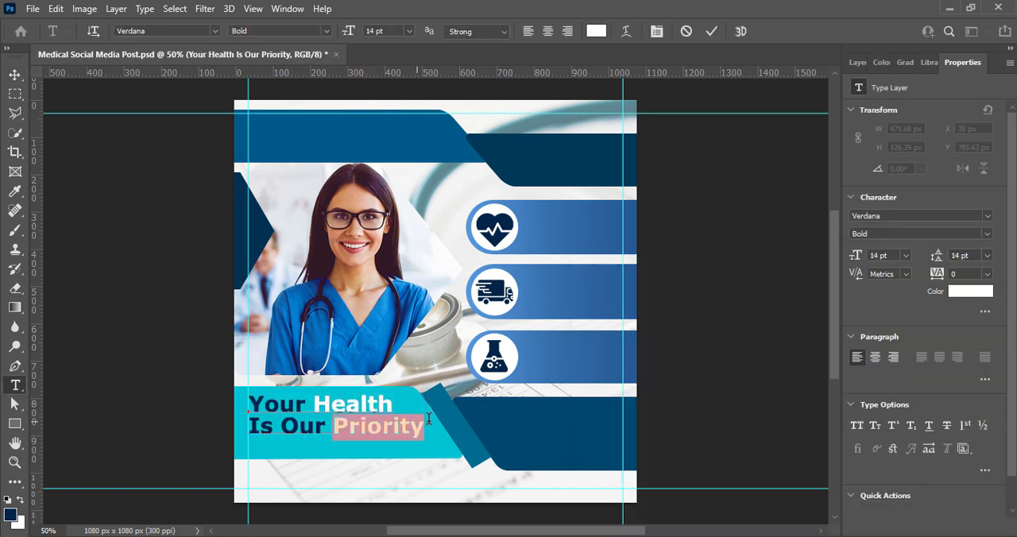
left_click(596, 31)
left_click(595, 279)
left_click(933, 274)
left_click(712, 32)
key("v")
Change the headline words "Your" and "Is Our" to the dark blue 012e58.
double_click(270, 405)
left_click(596, 31)
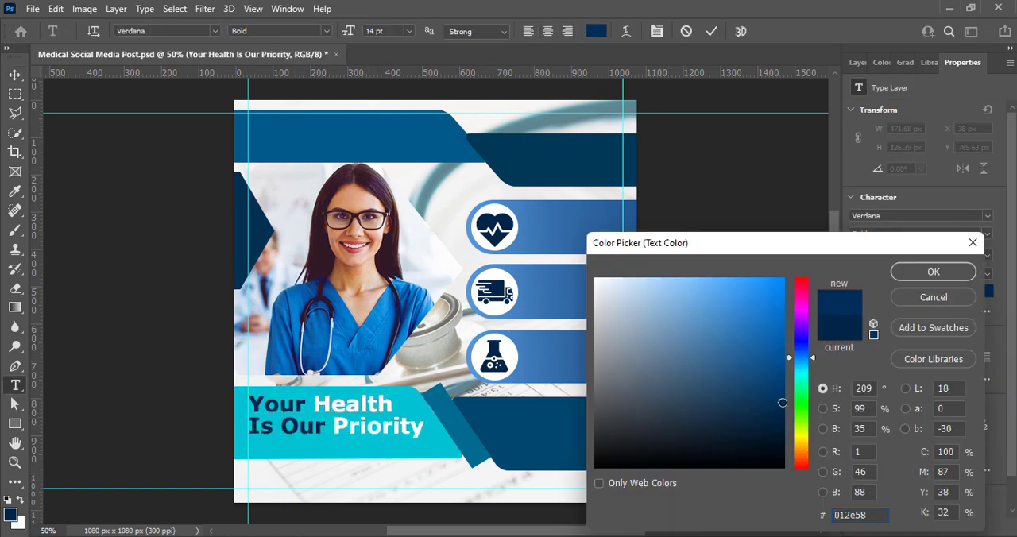
left_click(933, 272)
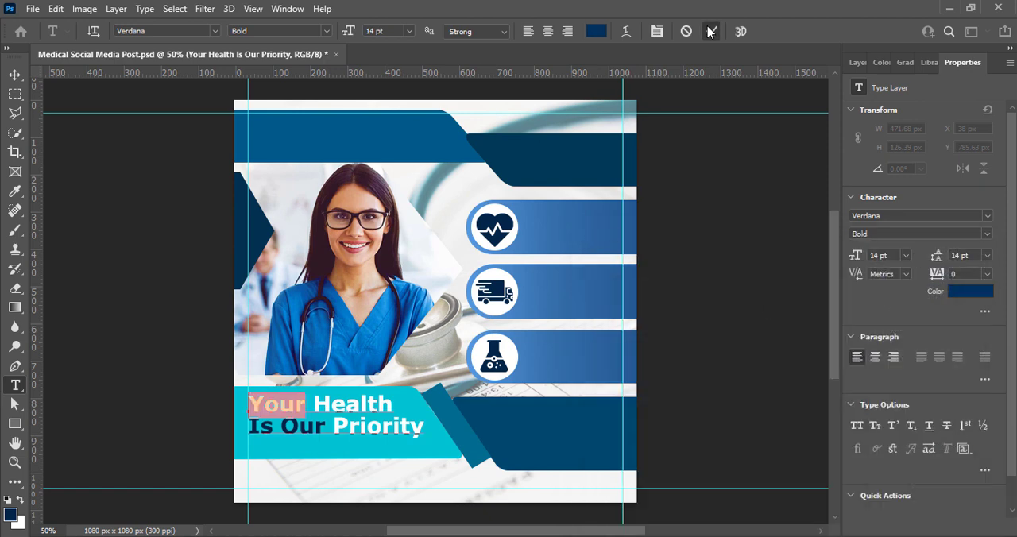
left_click_drag(249, 427, 325, 426)
left_click(596, 31)
left_click(933, 272)
key("ctrl+Return")
key("v")
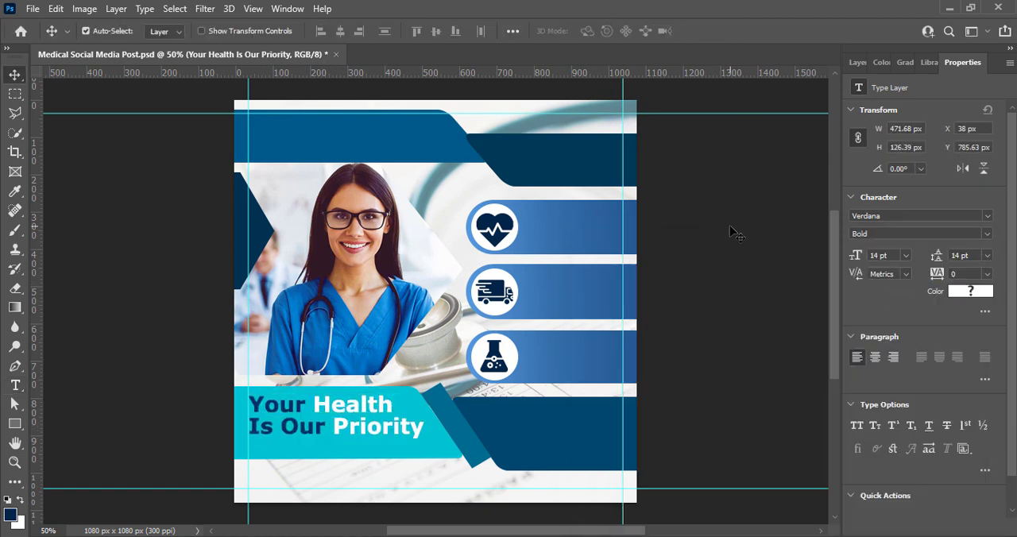
Nudge the headline up and enlarge it slightly within the cyan banner, and save the document.
left_click(729, 228)
left_click(325, 408)
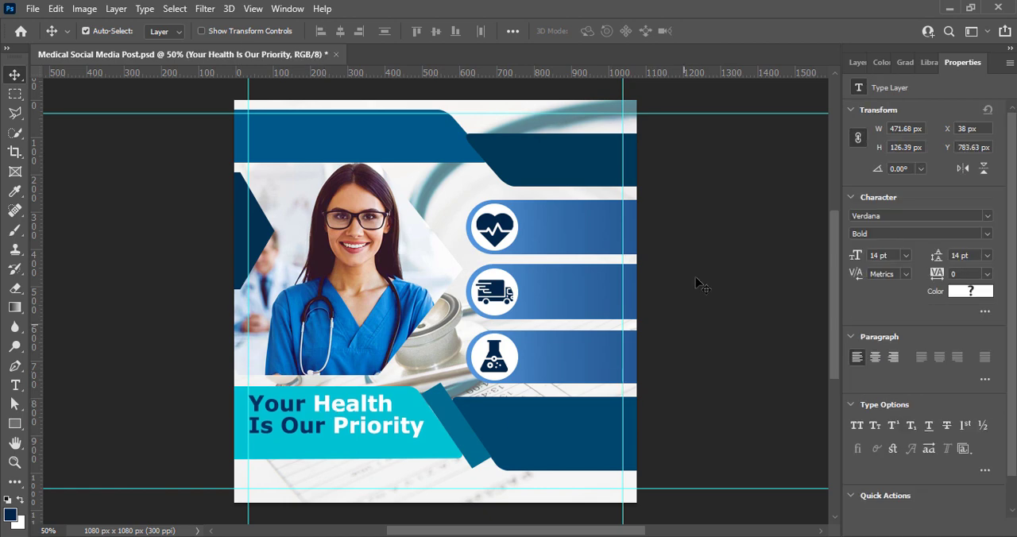
key("ctrl+t")
left_click_drag(423, 438, 434, 439)
left_click(738, 31)
key("ctrl+s")
Add a placeholder paragraph box about 488 × 96 px below the headline on a new layer, with 4 pt text.
key("ctrl+shift+alt+n")
key("t")
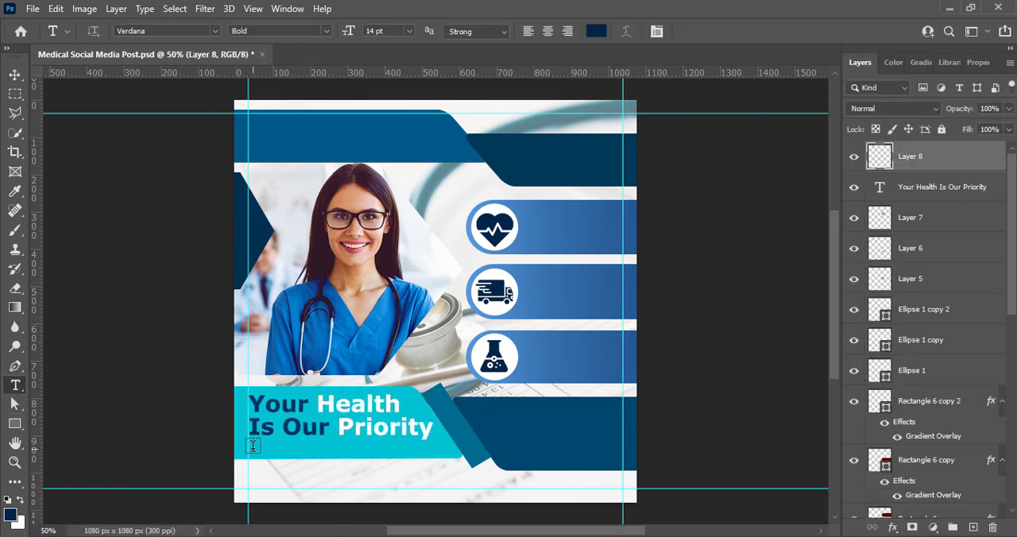
left_click_drag(253, 447, 435, 482)
left_click(408, 31)
left_click(388, 64)
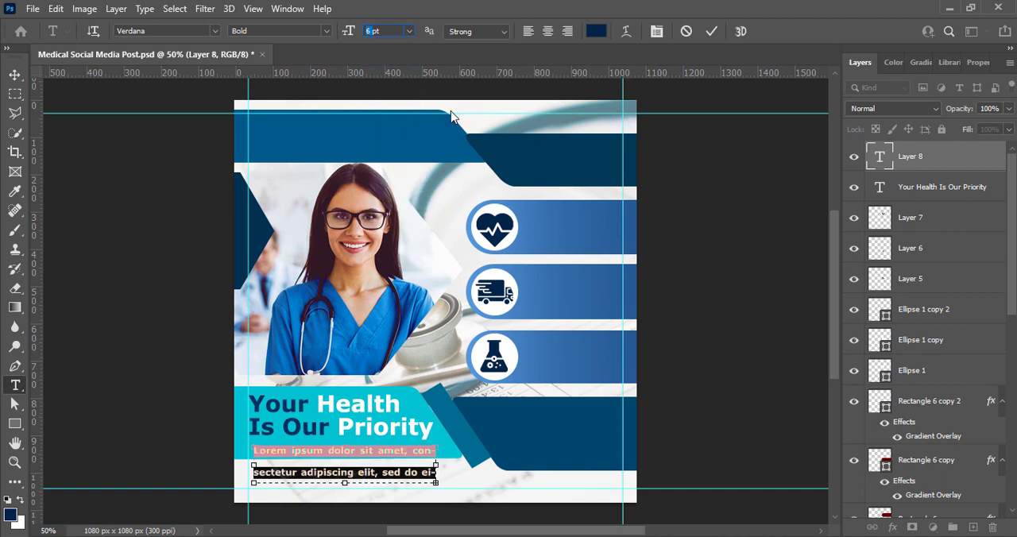
key("Down")
key("Down")
Set the placeholder paragraph to Regular with 4 pt leading and shorten its text box to about 57 px high.
left_click(979, 62)
left_click_drag(939, 255, 925, 256)
left_click(278, 31)
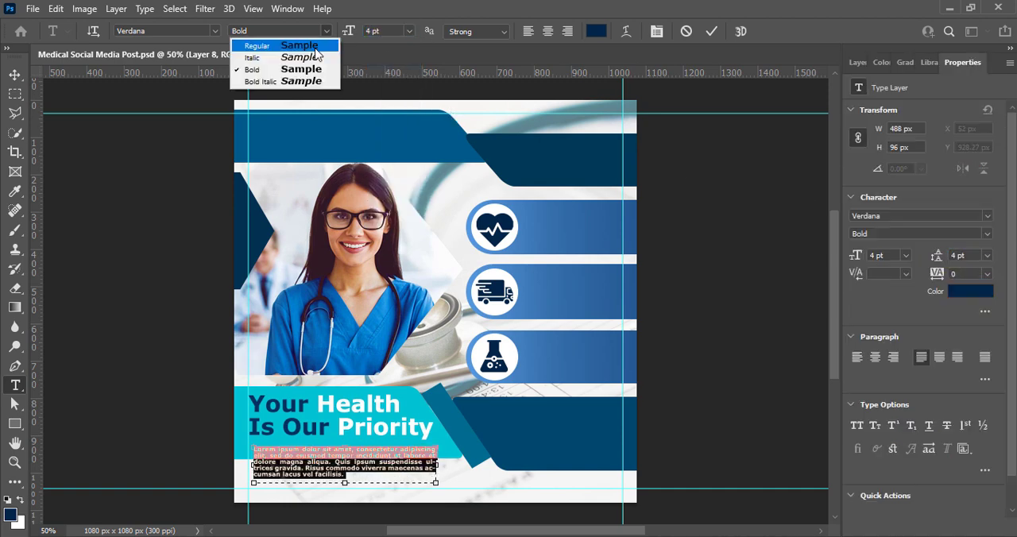
left_click(238, 41)
left_click_drag(344, 482, 344, 467)
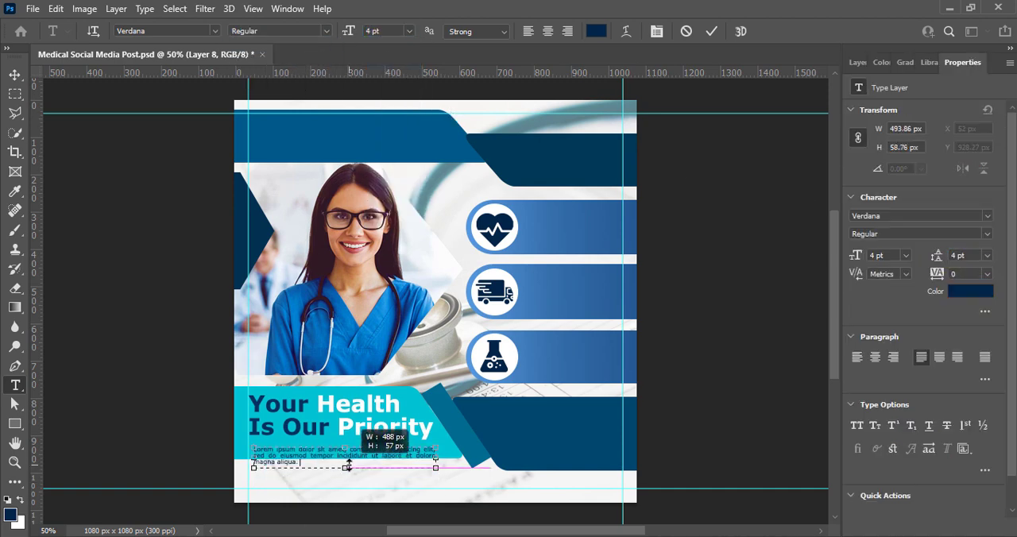
Try to change the placeholder paragraph's text colour to white.
left_click(602, 34)
left_click(596, 280)
left_click(926, 273)
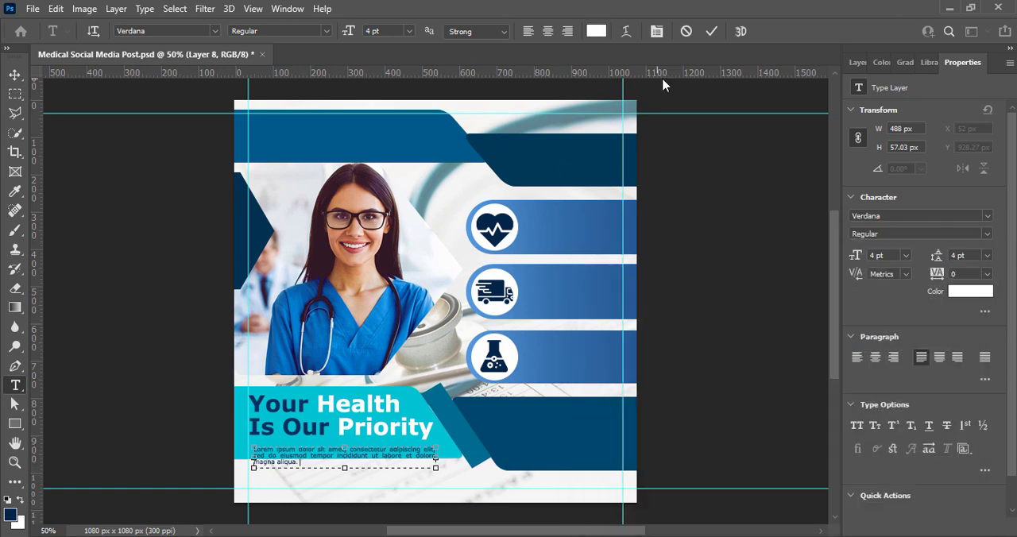
Move the placeholder paragraph to the left guide under the headline and trim its text to end at "tempor.".
left_click(711, 32)
left_click(15, 75)
left_click_drag(332, 454, 327, 447)
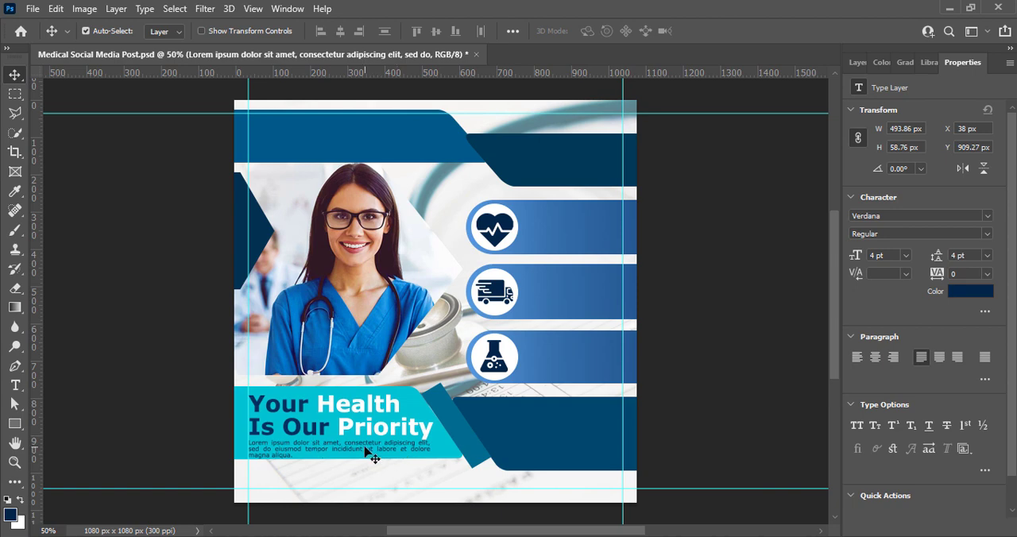
double_click(395, 455)
left_click_drag(355, 450, 434, 458)
key("Delete")
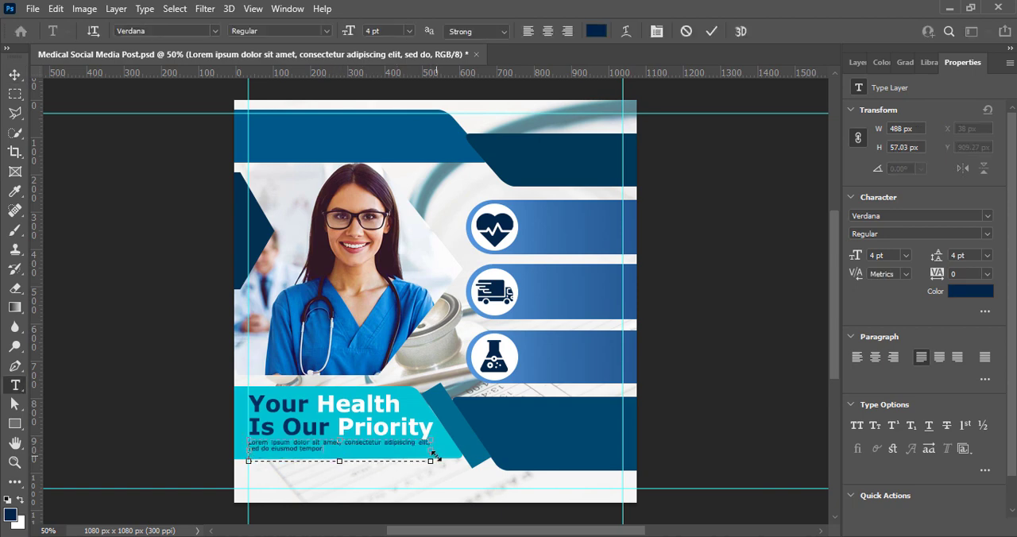
left_click(711, 32)
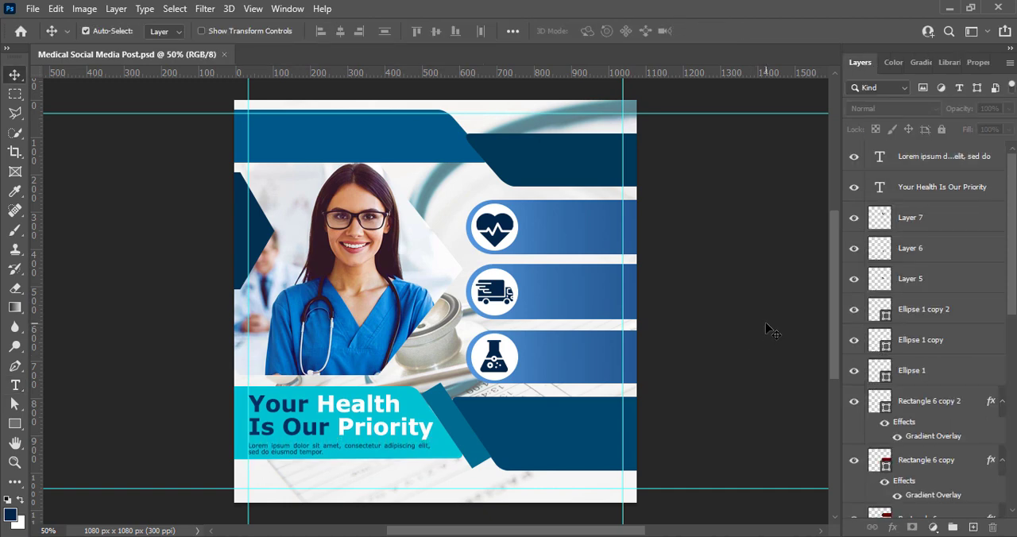
Nudge the headline and the placeholder paragraph up slightly to balance their spacing in the cyan banner.
left_click(923, 198)
key("shift+Up")
left_click(920, 159)
left_click(854, 158)
left_click(852, 159)
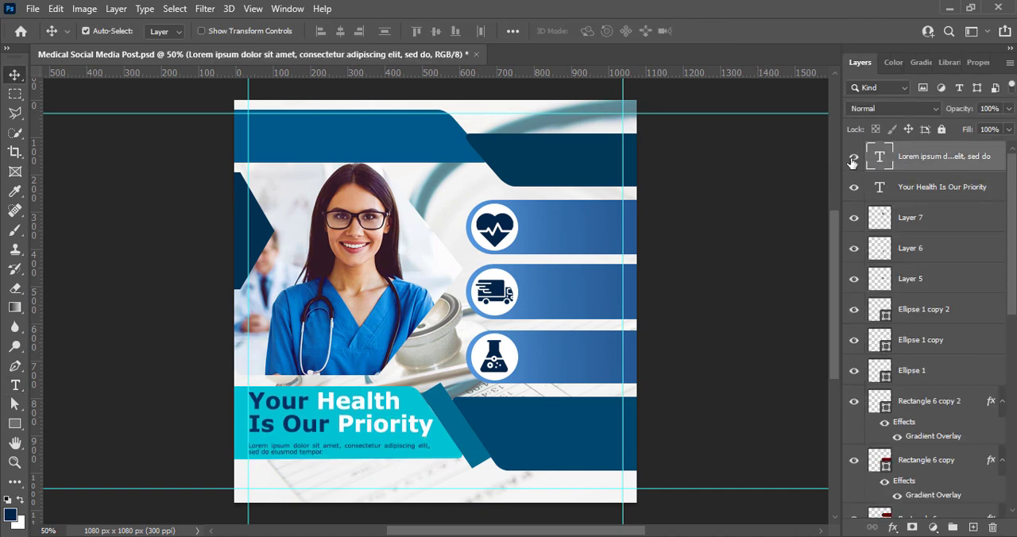
key("Up")
key("Up")
key("Up")
key("Up")
Set the placeholder paragraph's font size to 4.5 pt.
double_click(878, 157)
left_click(354, 35)
type("4")
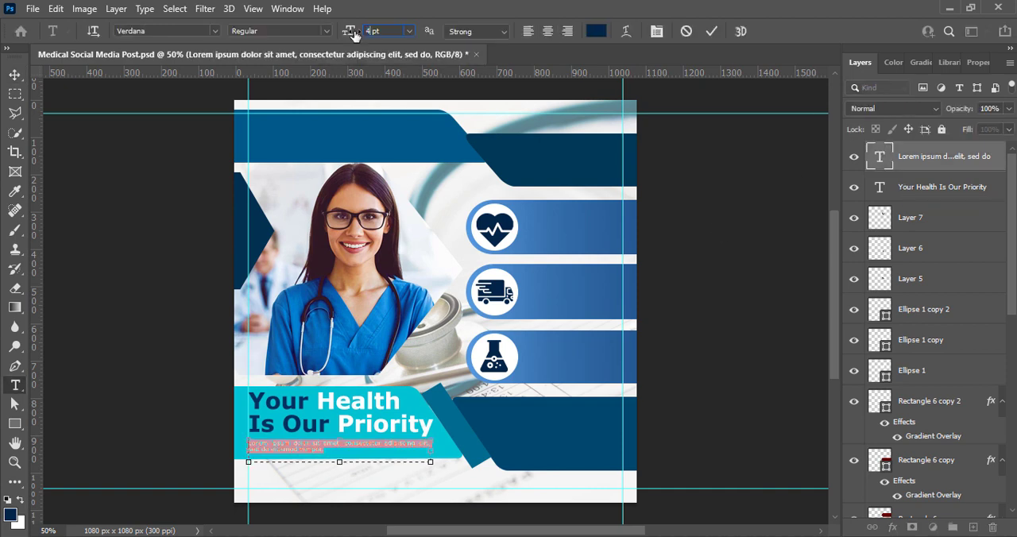
type(".5")
left_click(712, 31)
Set the placeholder paragraph's leading to 5 pt.
double_click(878, 157)
left_click(977, 62)
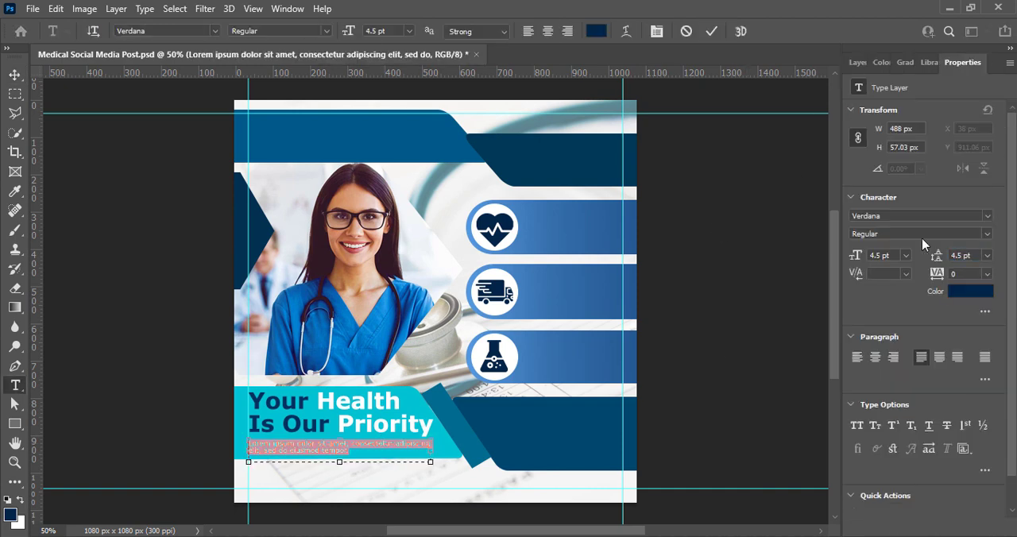
left_click(712, 31)
key("v")
left_click(719, 434)
double_click(354, 445)
left_click_drag(962, 255, 926, 264)
type("5")
left_click(712, 32)
key("v")
left_click(755, 277)
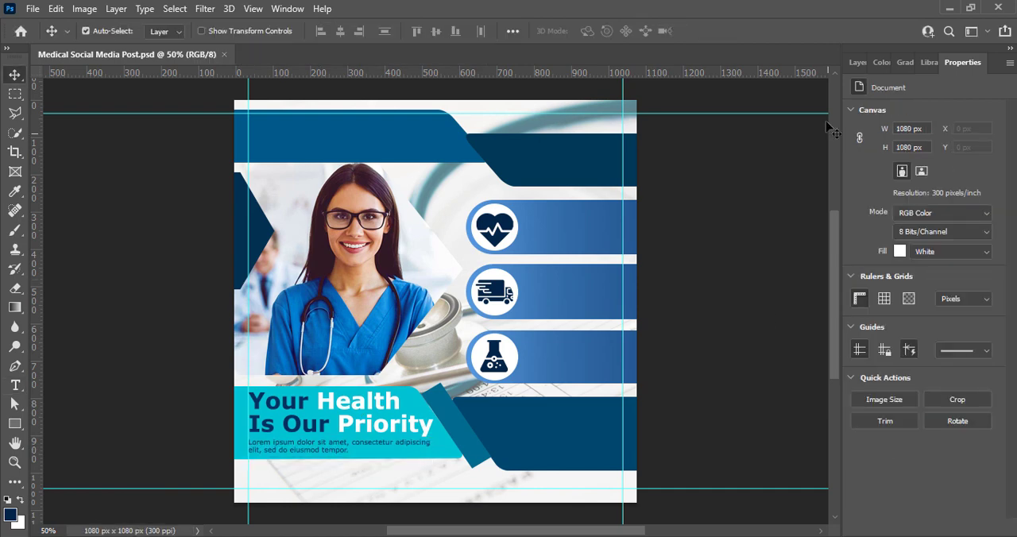
Add the 10 pt text "Dedicated Doctors Working / Round The Clock" over the lower dark blue banner, above all other layers.
left_click(858, 62)
left_click(699, 321)
left_click(572, 449)
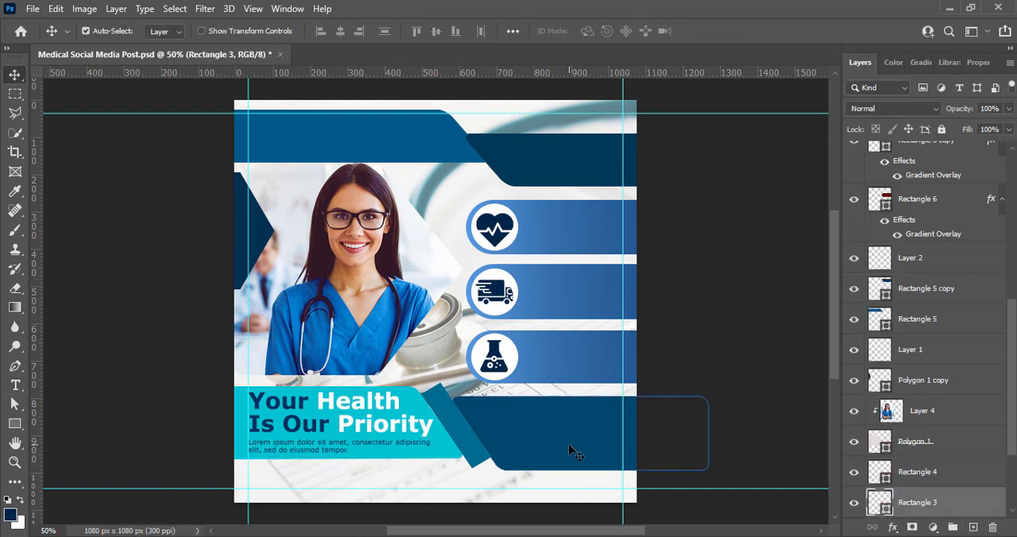
left_click(73, 397)
key("alt+period")
left_click(15, 385)
left_click(499, 418)
left_click(409, 31)
left_click(395, 100)
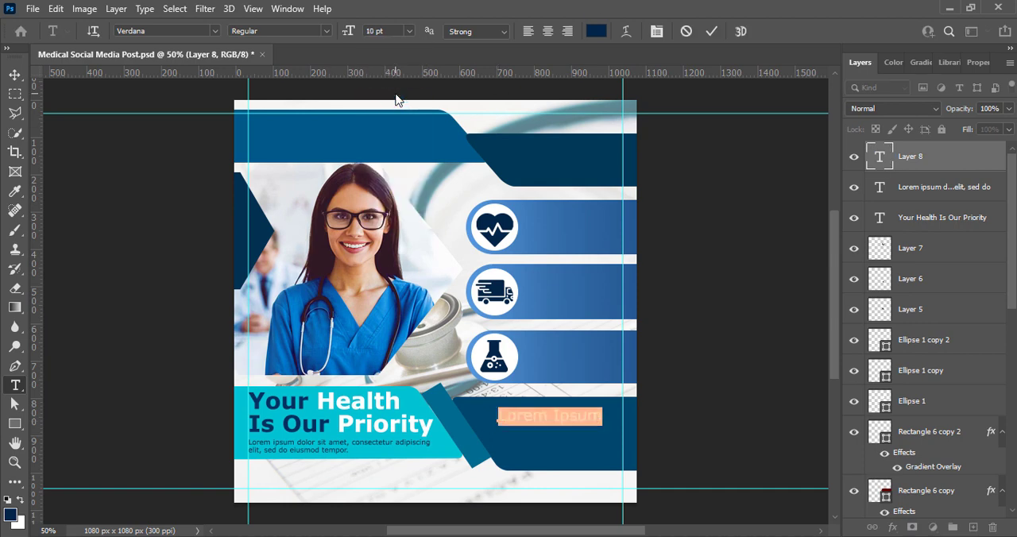
type("Dedicated Doctor")
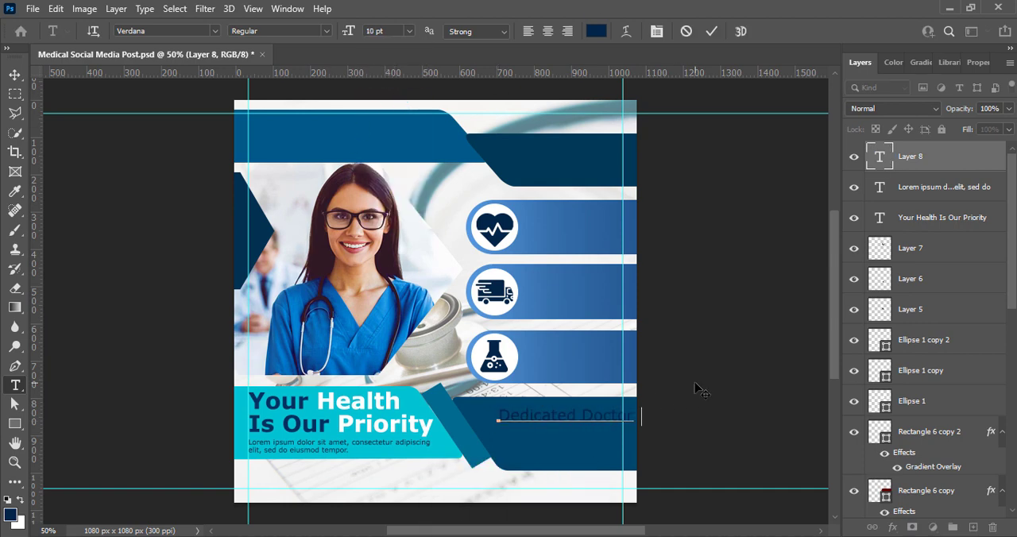
type("k")
key("ctrl+a")
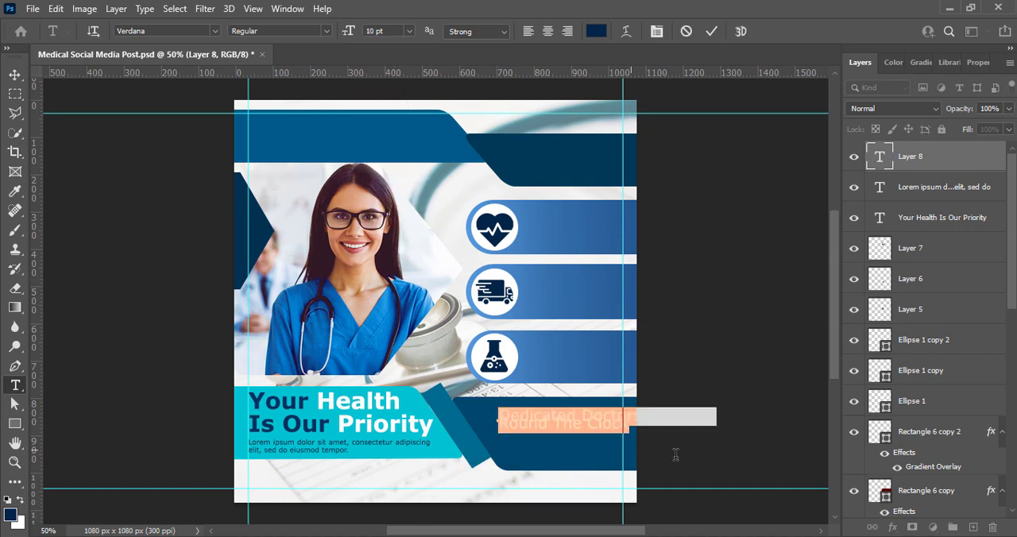
Colour the "Dedicated Doctors" text white and set its leading to 10 pt.
left_click(596, 31)
left_click(597, 279)
left_click(933, 273)
left_click(979, 63)
left_click(987, 256)
left_click(973, 322)
key("ctrl+Return")
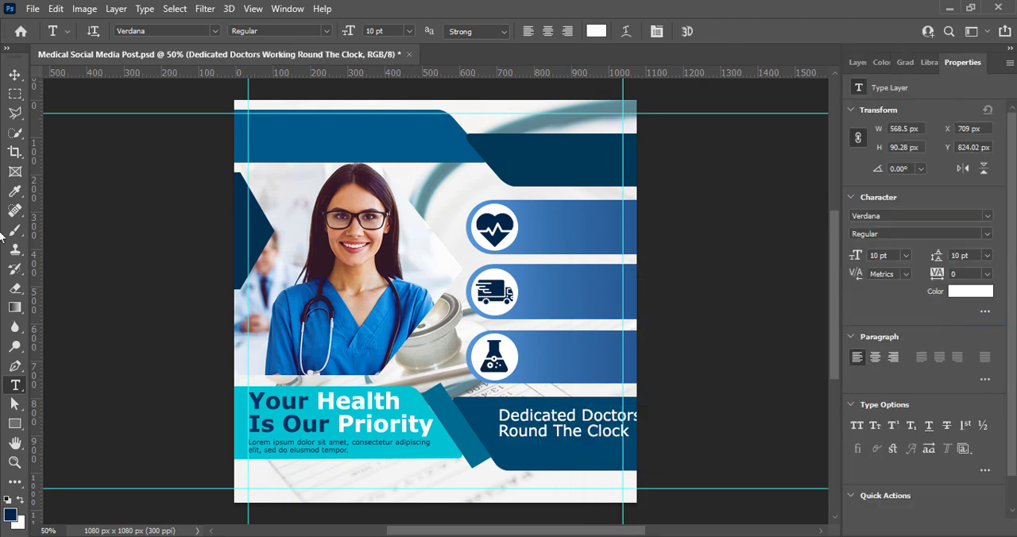
Shift the "Dedicated Doctors" text left and rebreak it into three lines: "Dedicated Doctors / Working Round / The Clock".
left_click(15, 75)
left_click_drag(557, 415, 488, 420)
double_click(581, 420)
key("Return")
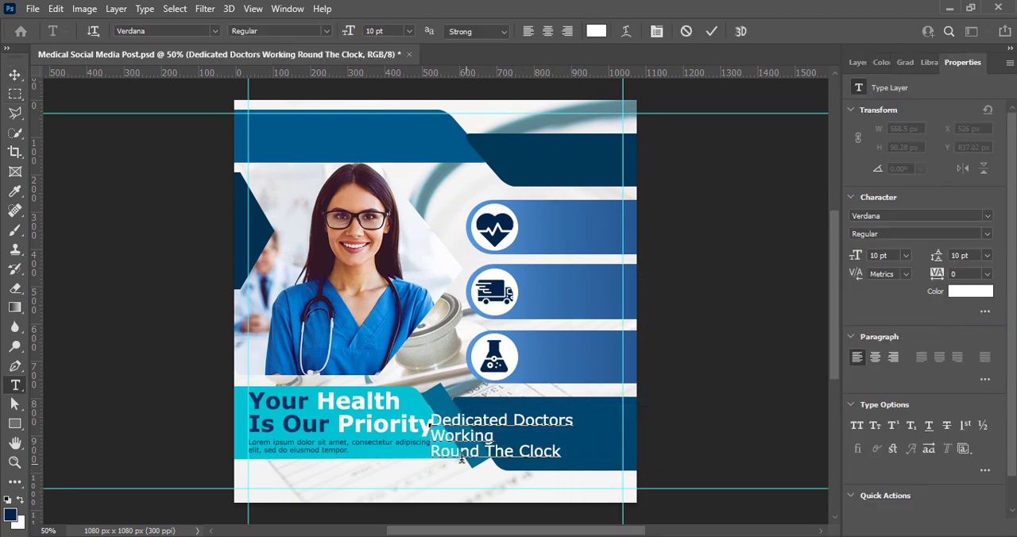
left_click(432, 452)
key("BackSpace")
left_click(555, 436)
key("Return")
Right-align the three-line text and position it against the right guide within the dark blue banner.
left_click(15, 75)
left_click_drag(469, 419, 516, 412)
double_click(516, 412)
key("ctrl+a")
left_click(567, 31)
left_click(15, 74)
left_click_drag(436, 442, 586, 440)
Set the three-line "Dedicated Doctors" text's font size to 9 pt.
double_click(568, 429)
left_click(409, 31)
left_click(399, 87)
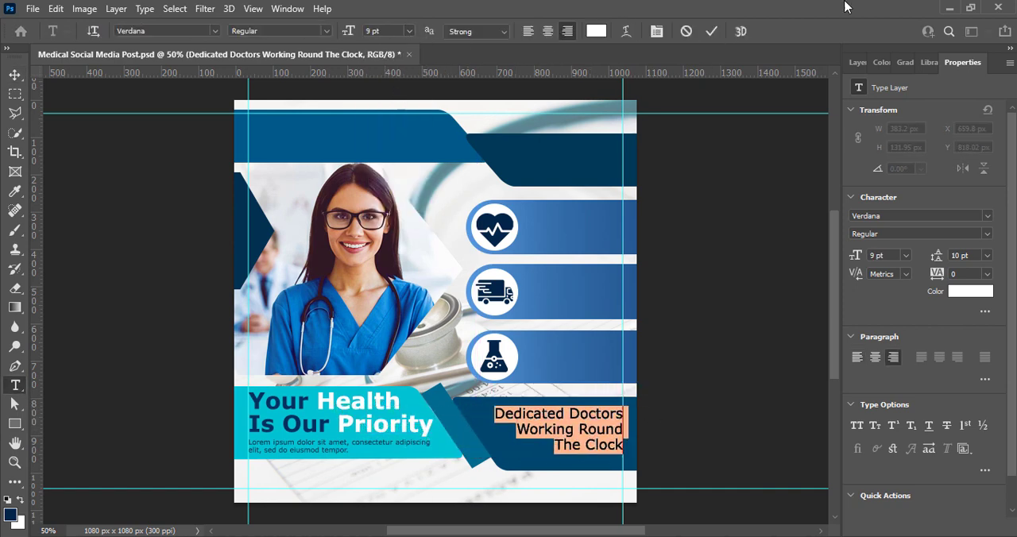
Make the word "Doctors" bold in the three-line "Dedicated Doctors" text.
left_click(711, 31)
double_click(601, 414)
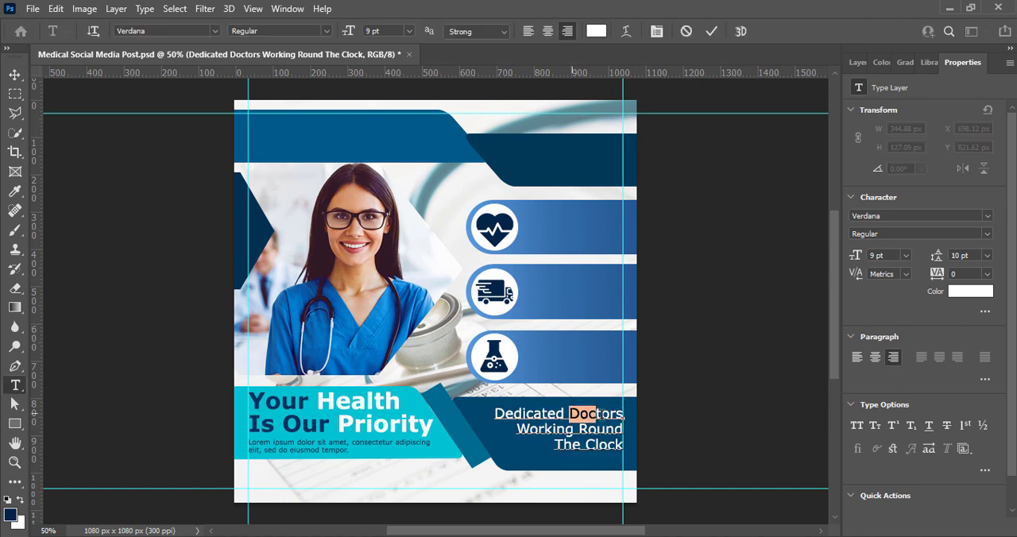
left_click(284, 31)
left_click(250, 68)
left_click(711, 30)
Set the words "Round The Clock" in the dark blue banner text to Bold Italic.
left_click_drag(590, 431, 624, 448)
double_click(584, 447)
left_click(284, 31)
left_click(250, 68)
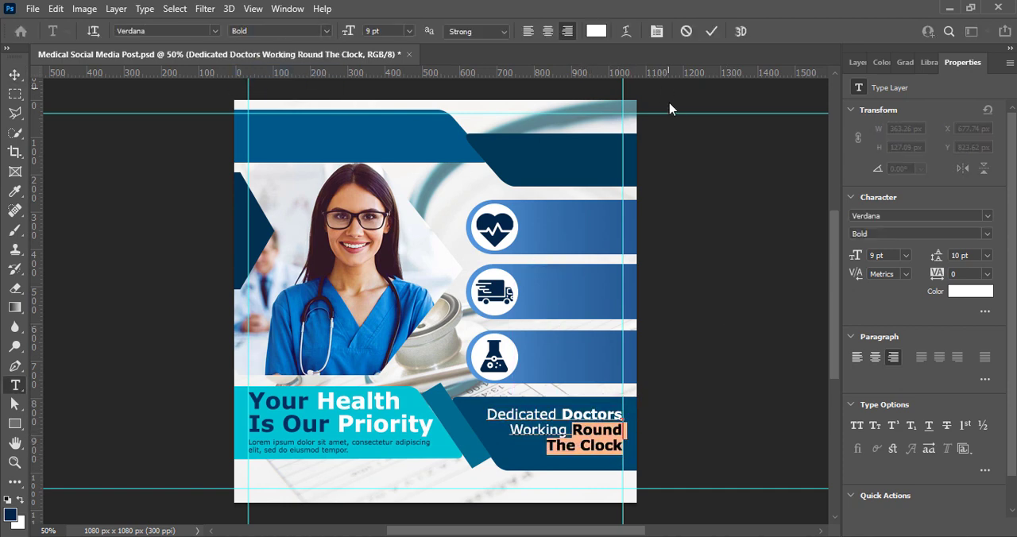
left_click(325, 31)
left_click(258, 81)
left_click(711, 31)
key("v")
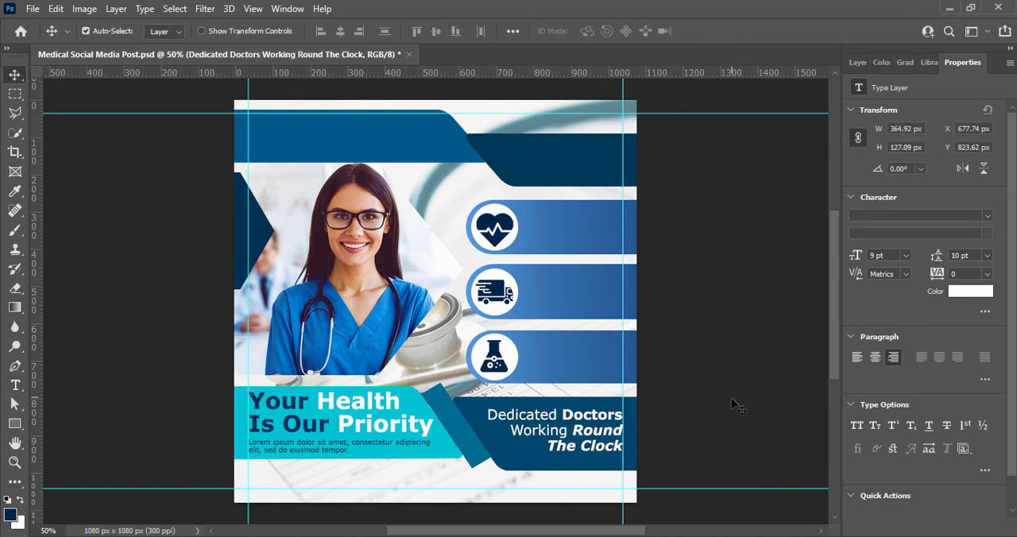
Set the three-line banner text's leading to 11 pt and save the document.
double_click(599, 428)
left_click(987, 256)
left_click(976, 335)
left_click(747, 323)
left_click(745, 321)
key("ctrl+s")
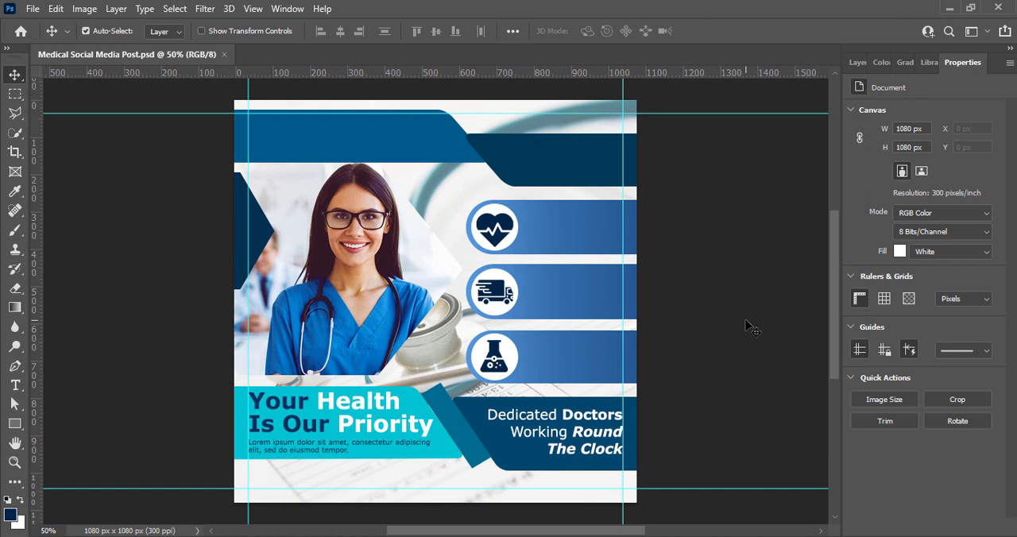
Make "Working" bold and set "Round The Clock" to Italic in the three-line banner text.
double_click(560, 429)
double_click(535, 432)
left_click(326, 31)
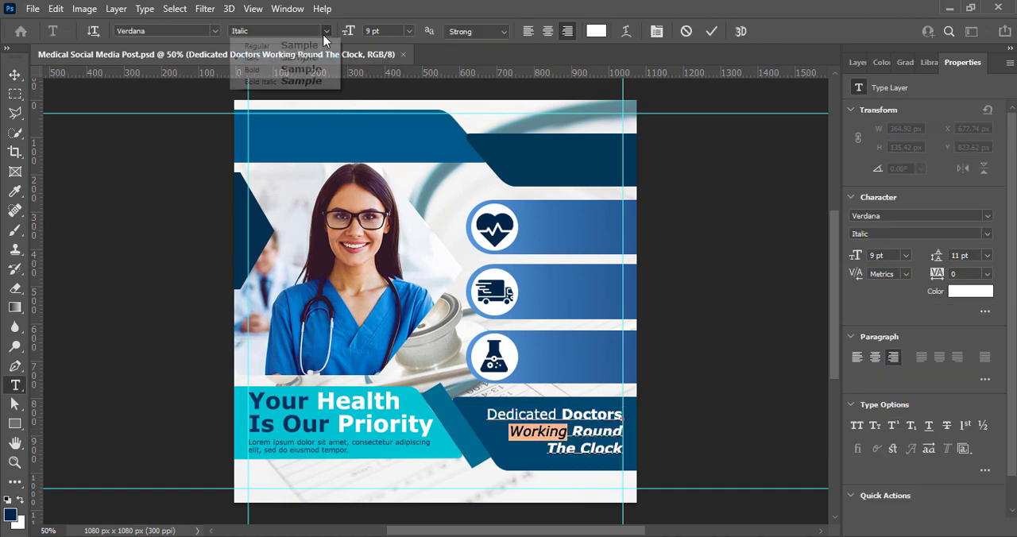
left_click(249, 68)
left_click_drag(573, 433, 623, 451)
left_click(325, 31)
left_click(292, 57)
left_click(711, 32)
key("v")
left_click(736, 342)
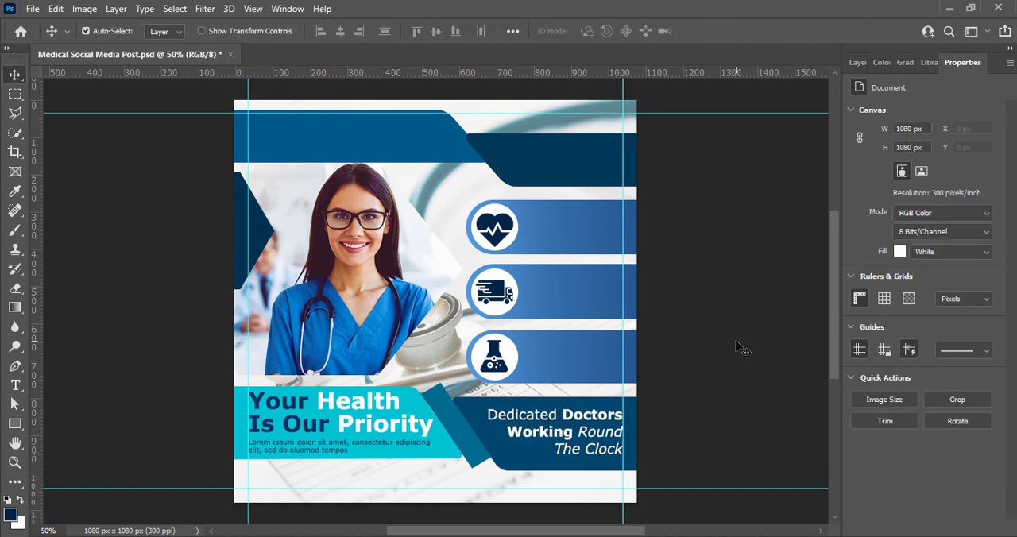
Scale the three-line banner text up slightly, keeping it against the right guide, and save the document.
left_click(857, 63)
left_click(924, 163)
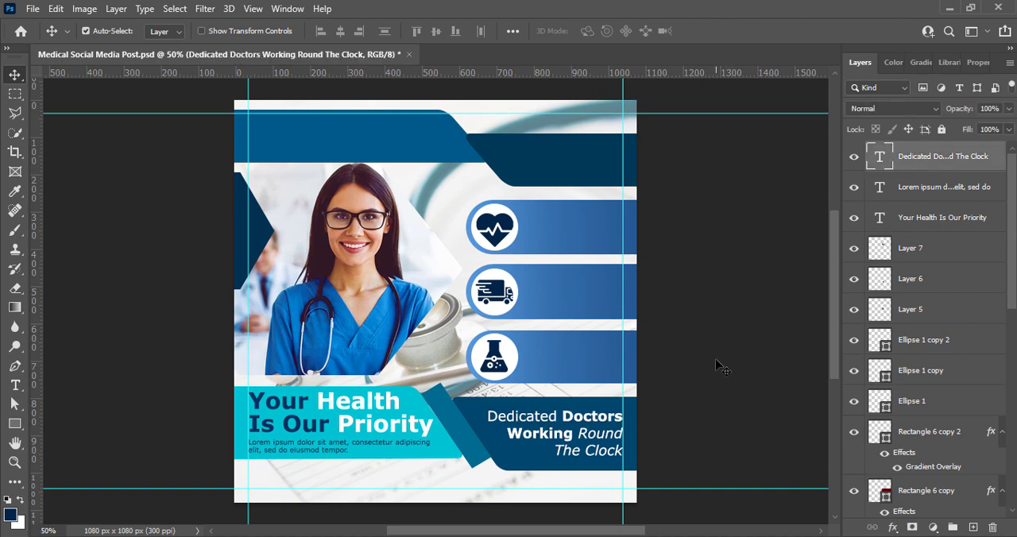
key("ctrl+t")
left_click_drag(485, 407, 480, 403)
key("Return")
key("ctrl+s")
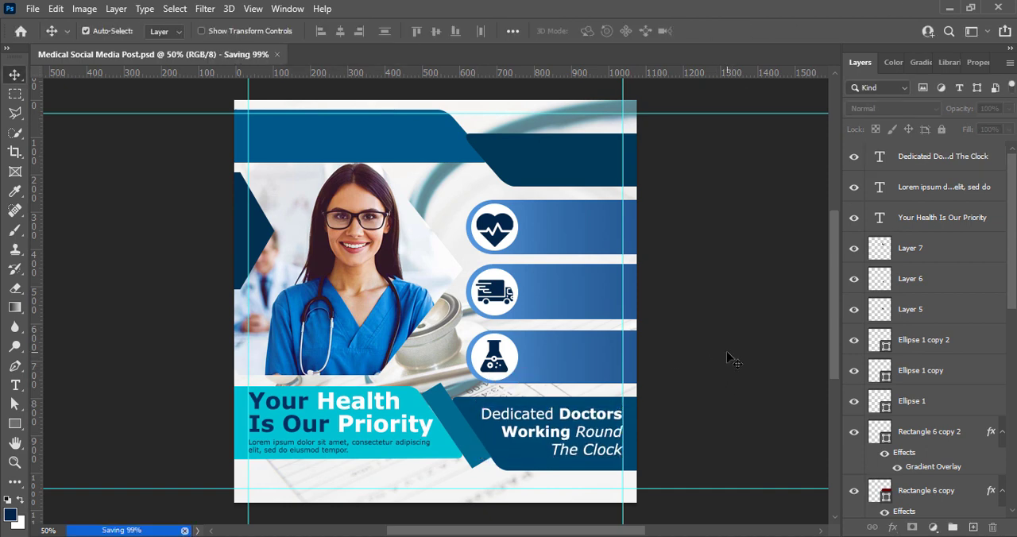
Start a white text on a new top layer at the first icon bar, set to Verdana Regular at 8 pt.
key("ctrl+shift+alt+n")
left_click(541, 225)
scroll(910, 176, "up", 3)
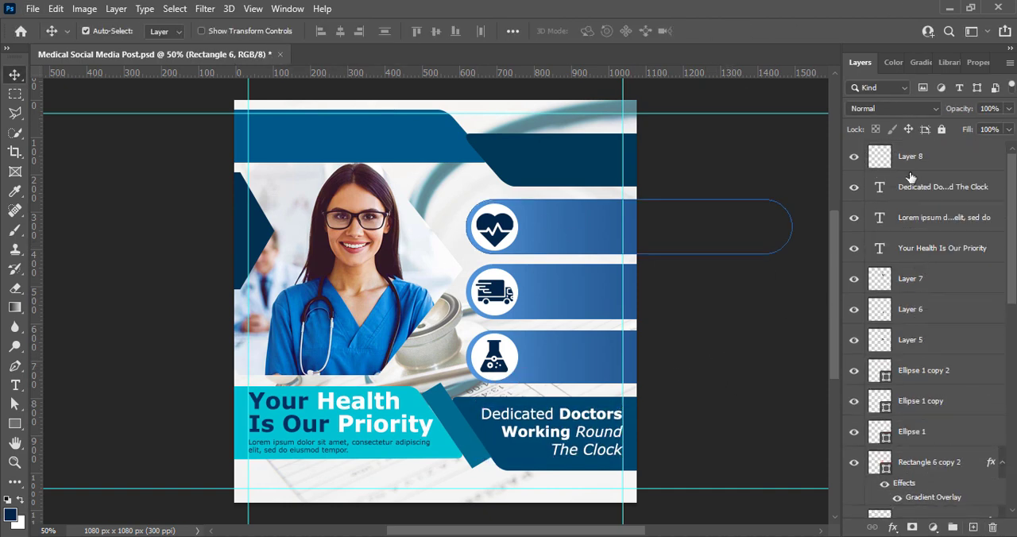
left_click(911, 162)
key("t")
left_click(533, 214)
left_click(326, 31)
left_click(311, 45)
left_click(409, 31)
left_click(386, 75)
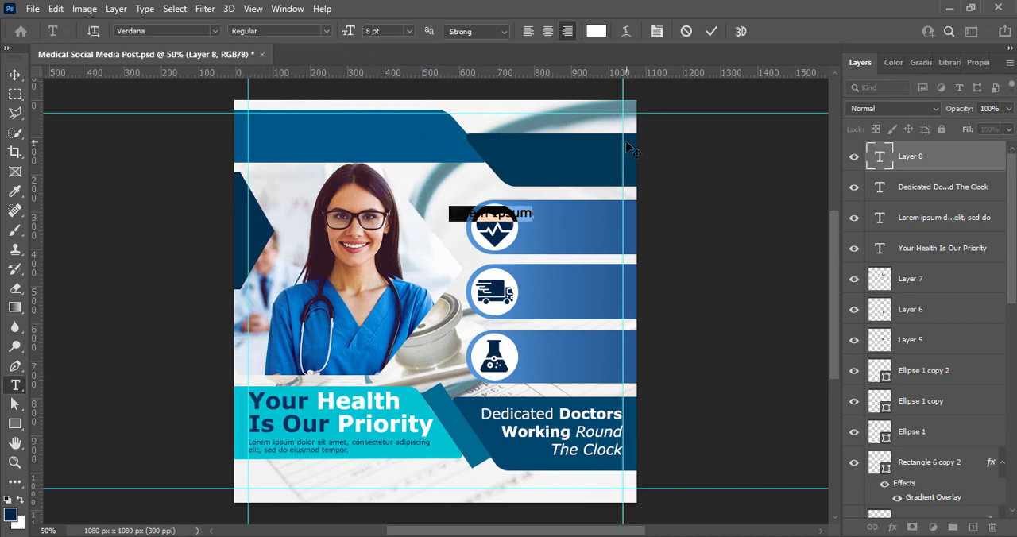
Enter "Health Screening" as the text and position it in the heart icon bar against the right guide.
type("Health Screening")
mouse_move(536, 212)
left_mouse_down()
mouse_move(455, 208)
mouse_move(599, 219)
left_mouse_up()
left_click(710, 31)
key("v")
Set the "Health Screening" text to 7 pt Bold.
double_click(598, 219)
left_click_drag(384, 31, 362, 30)
type("7")
key("Return")
left_click(327, 32)
left_click(278, 74)
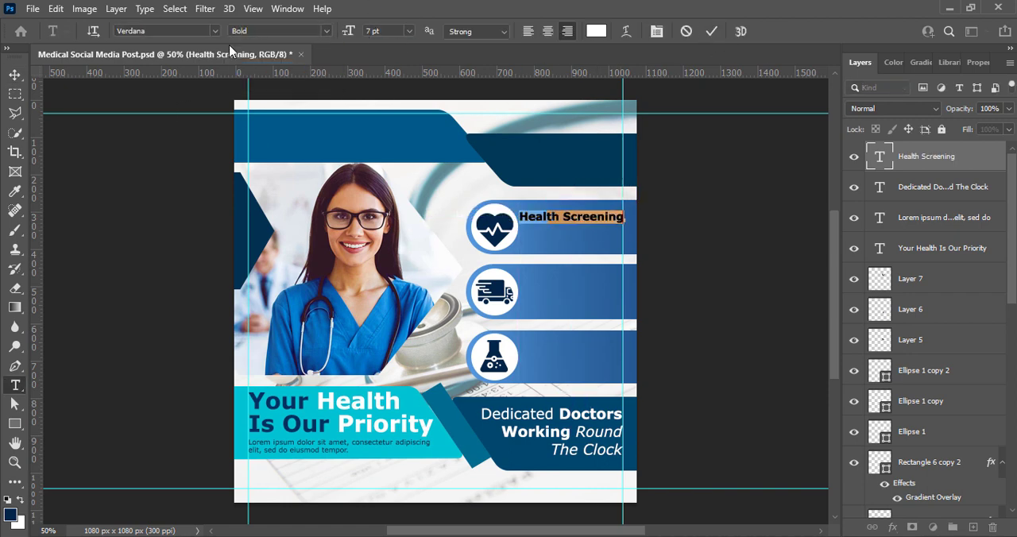
Change the "Health Screening" text's font to Roboto Condensed at 9 pt.
left_click(216, 32)
left_click(212, 176)
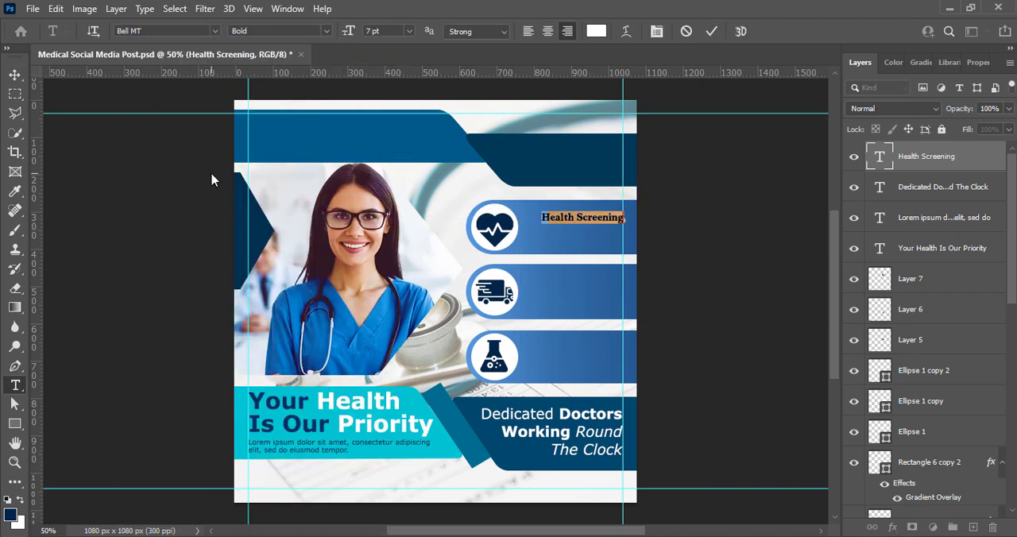
left_click(216, 32)
left_click(200, 115)
left_click(409, 32)
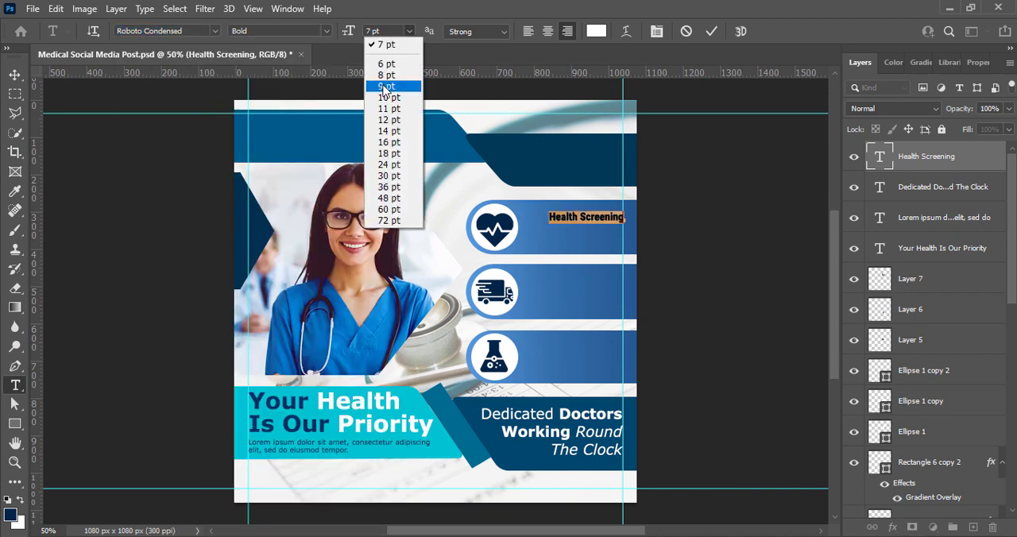
left_click(384, 87)
left_click(711, 32)
key("v")
Duplicate the "Health Screening" text into the truck icon bar and change the copy to "Emergency Service".
left_click_drag(596, 223, 604, 278)
left_click(676, 204)
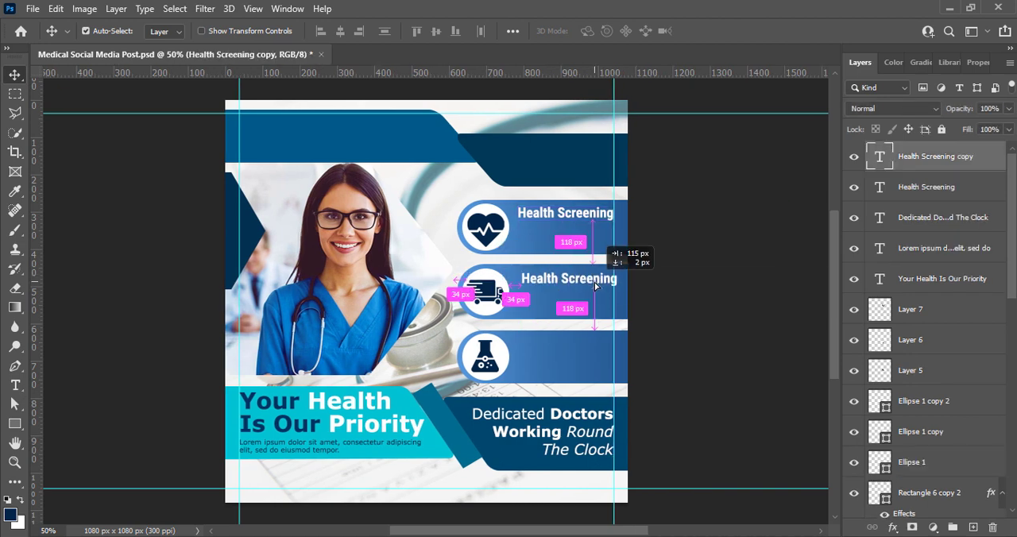
double_click(595, 283)
type("Emergen")
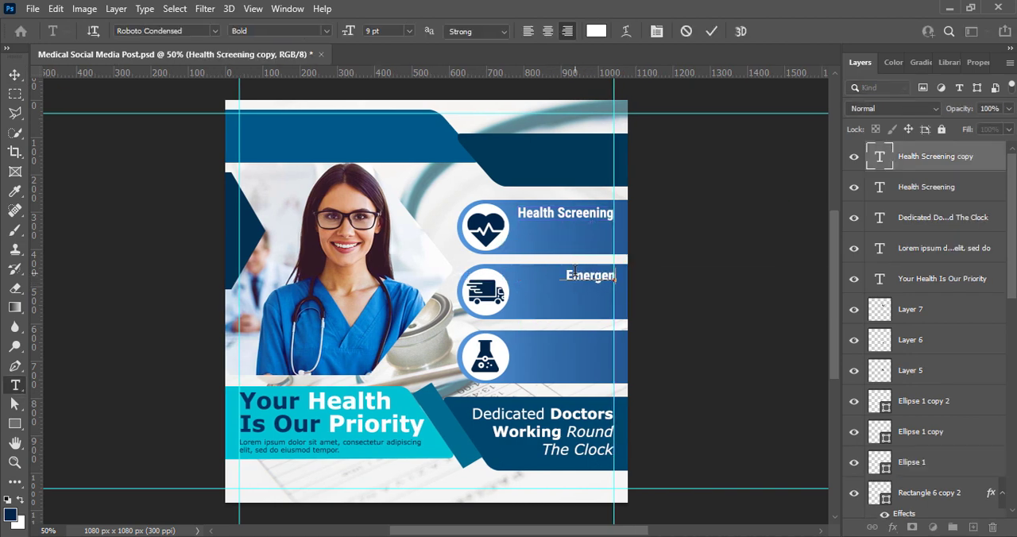
type("cy Service")
left_click(706, 145)
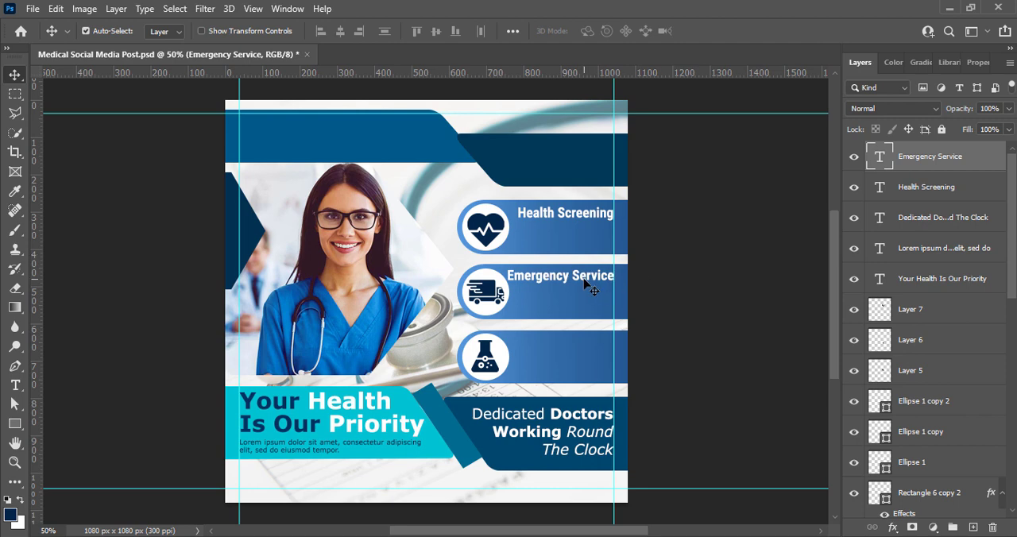
Scale the "Emergency Service" text down slightly so it fits between the truck icon and the right guide.
key("ctrl+t")
left_click_drag(507, 285, 511, 284)
left_click(727, 248)
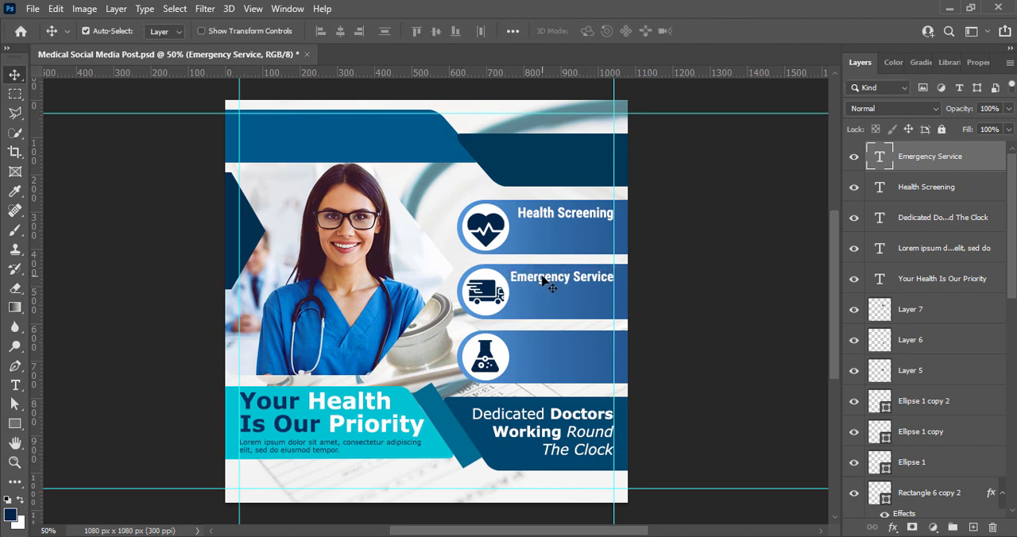
Duplicate the "Health Screening" text into the flask icon bar and change the copy to "Lab Testing".
left_click_drag(579, 223, 580, 351)
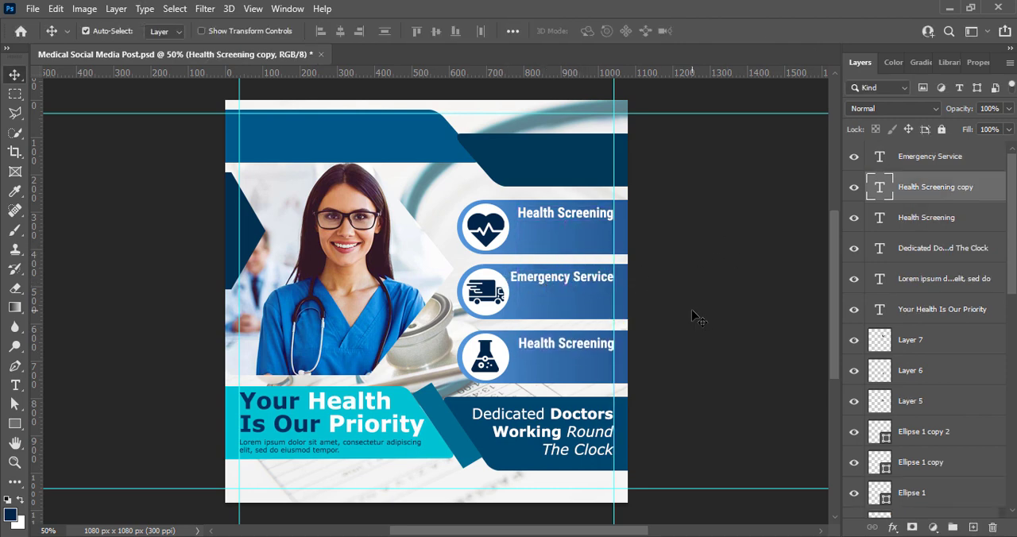
double_click(572, 343)
type("Lab Test")
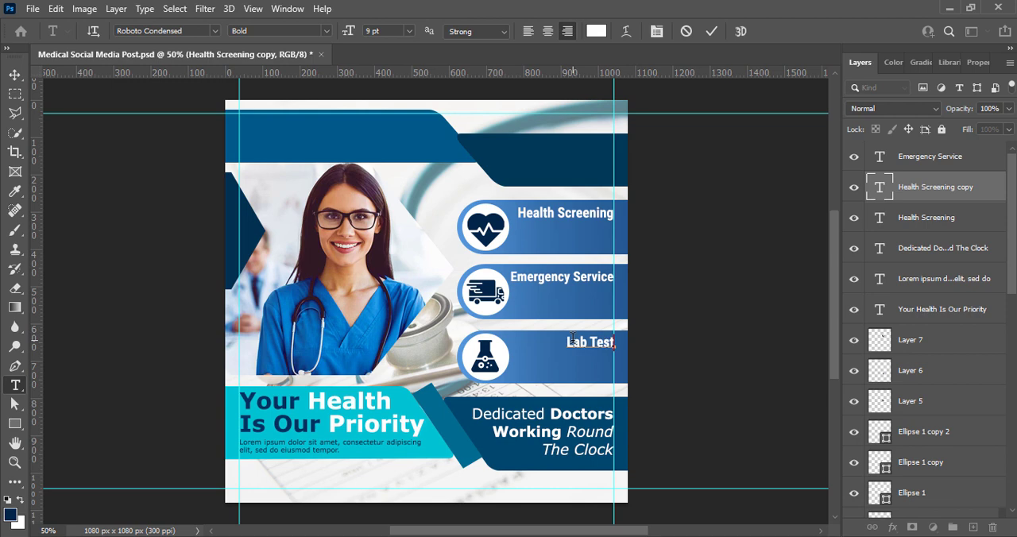
left_click(713, 33)
key("v")
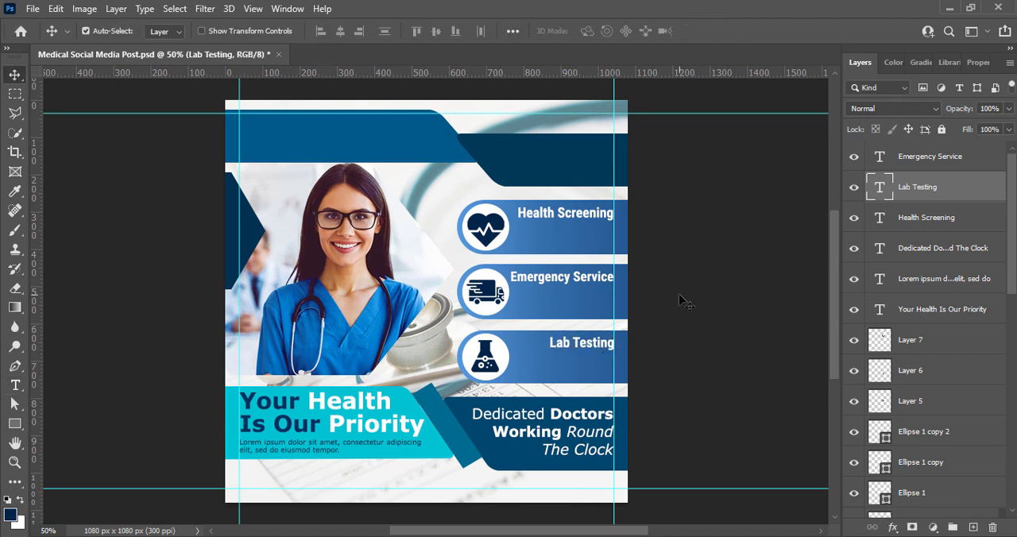
Add a new top layer and draw a placeholder paragraph text box below the "Health Screening" heading.
left_click(973, 527)
left_click_drag(932, 188, 931, 145)
left_click(15, 385)
left_click_drag(517, 231, 640, 271)
Format the placeholder paragraph as Roboto Condensed Light, 6 pt with 6 pt leading.
left_click(409, 33)
left_click(395, 46)
left_click(328, 33)
left_click(309, 69)
left_click(327, 32)
left_click(321, 46)
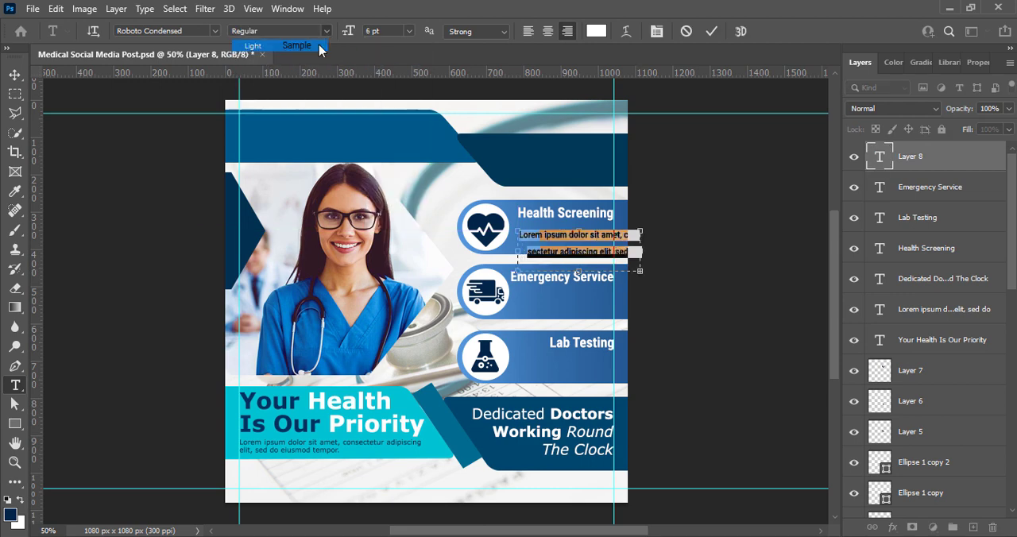
left_click(977, 65)
left_click(712, 31)
left_click(15, 75)
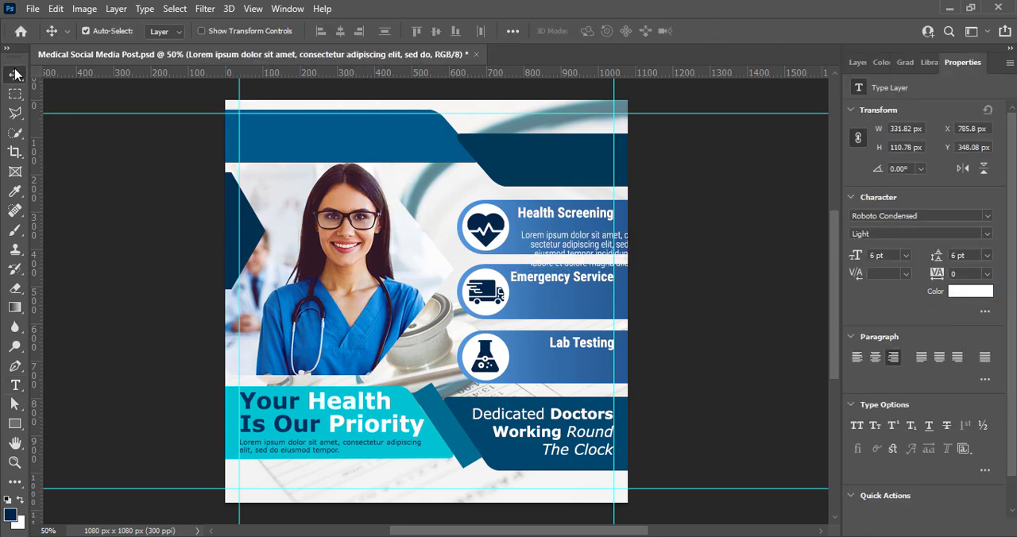
Set the placeholder paragraph's font size and leading to 5 pt and align it with the right guide in the first bar.
left_click_drag(580, 239, 622, 255)
double_click(554, 226)
left_click(350, 31)
type("5")
key("Return")
left_click(987, 256)
left_click(937, 256)
type("5")
key("Return")
key("BackSpace")
key("BackSpace")
mouse_move(552, 244)
left_mouse_down()
mouse_move(612, 260)
mouse_move(554, 248)
left_mouse_up()
left_click(713, 225)
key("v")
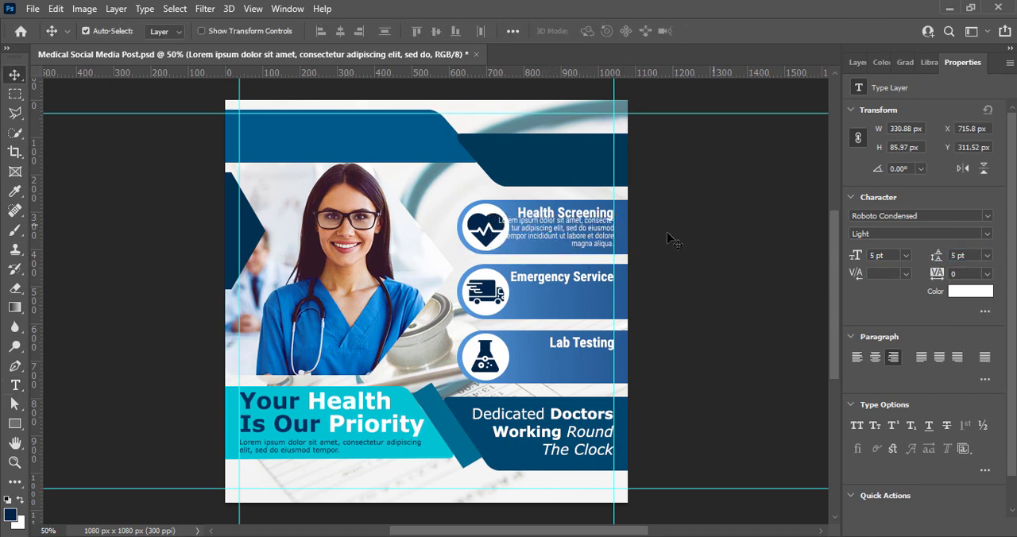
Narrow the paragraph box to clear the heart icon and shorten its text to "Lorem ipsum dolor sit amet, consectetur adipiscing elit.".
double_click(579, 231)
left_click_drag(492, 234, 518, 235)
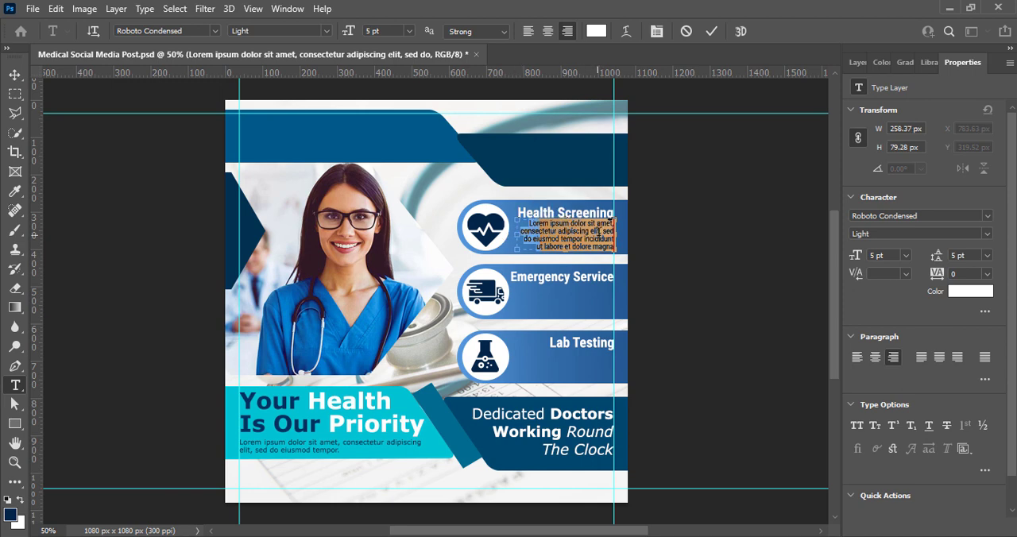
mouse_move(602, 232)
left_mouse_down()
mouse_move(615, 253)
mouse_move(594, 232)
mouse_move(581, 365)
left_mouse_up()
key("BackSpace")
type(".")
left_click(636, 239)
key("v")
Nudge the service headings and paragraph down in their bars, and copy the paragraph beneath "Emergency Service" and "Lab Testing".
left_click(575, 214)
left_click(591, 238)
key("Down")
key("Down")
key("Down")
key("Down")
left_click(568, 281)
left_click(581, 343)
key("shift+Down")
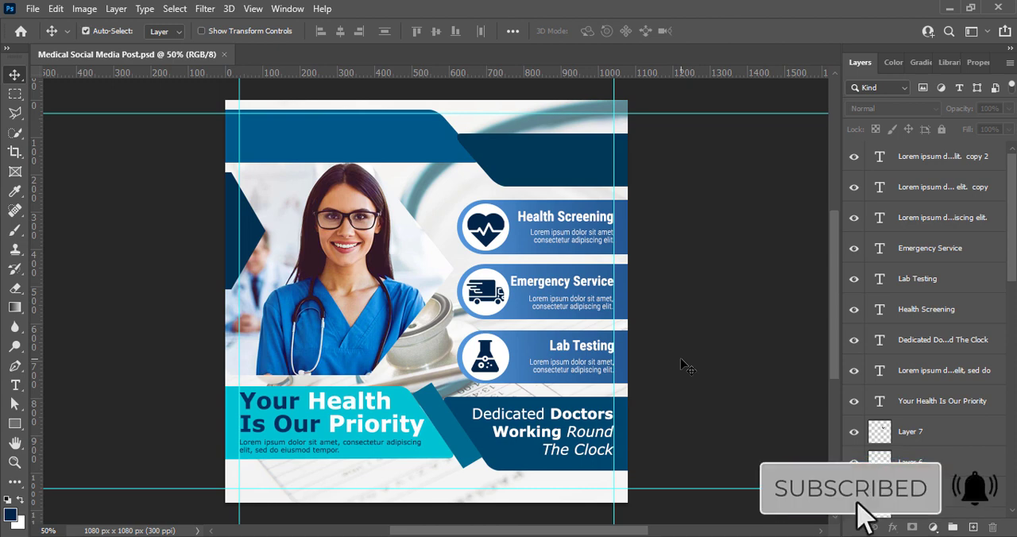
Set the tracking of the paragraph under "Health Screening" to 25.
double_click(879, 217)
left_click(988, 275)
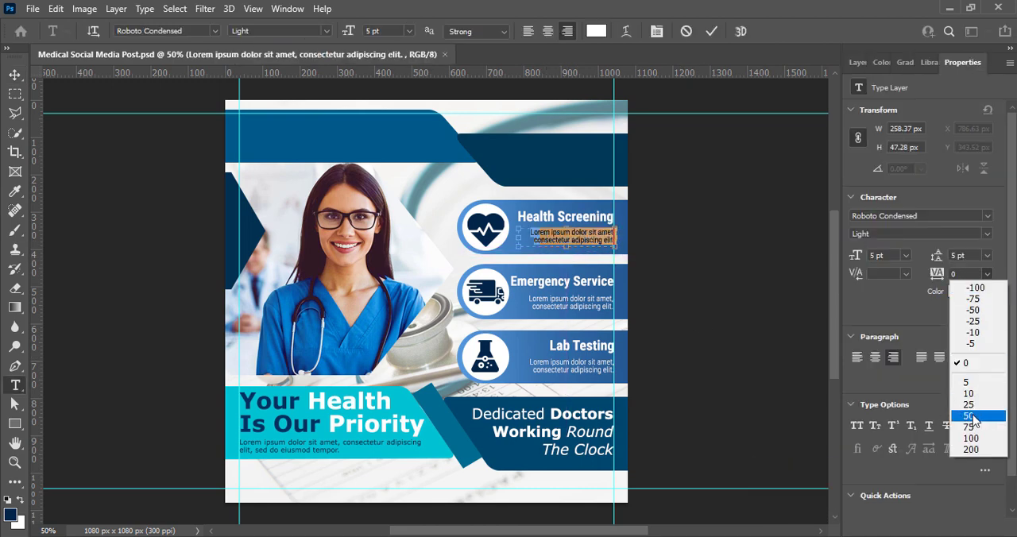
left_click(973, 418)
left_click(988, 274)
left_click(957, 407)
left_click(746, 227)
Set the tracking of the paragraphs under "Emergency Service" and "Lab Testing" to 25 and save the document.
double_click(577, 299)
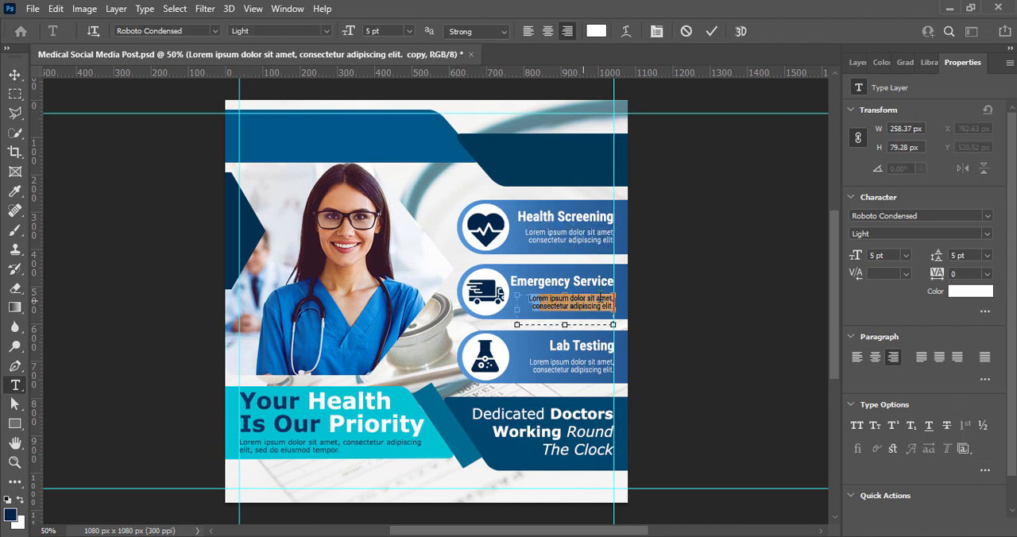
left_click(988, 274)
left_click(957, 405)
left_click(713, 31)
double_click(579, 365)
left_click(988, 275)
left_click(958, 405)
left_click(713, 31)
key("ctrl+s")
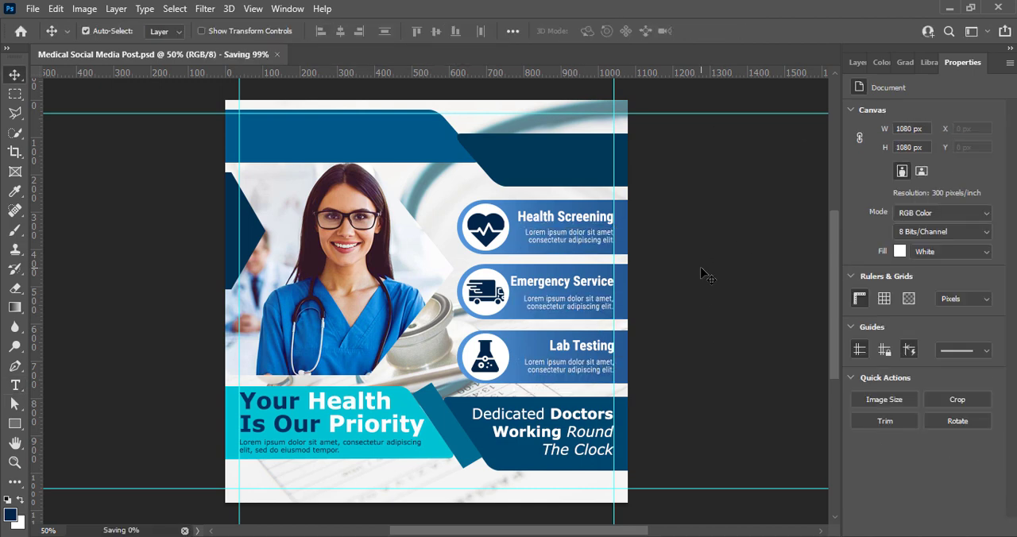
Add a left-aligned 9 pt text reading "Call For An Appointment" on a new layer in the upper blue banner.
left_click(857, 64)
left_click(973, 527)
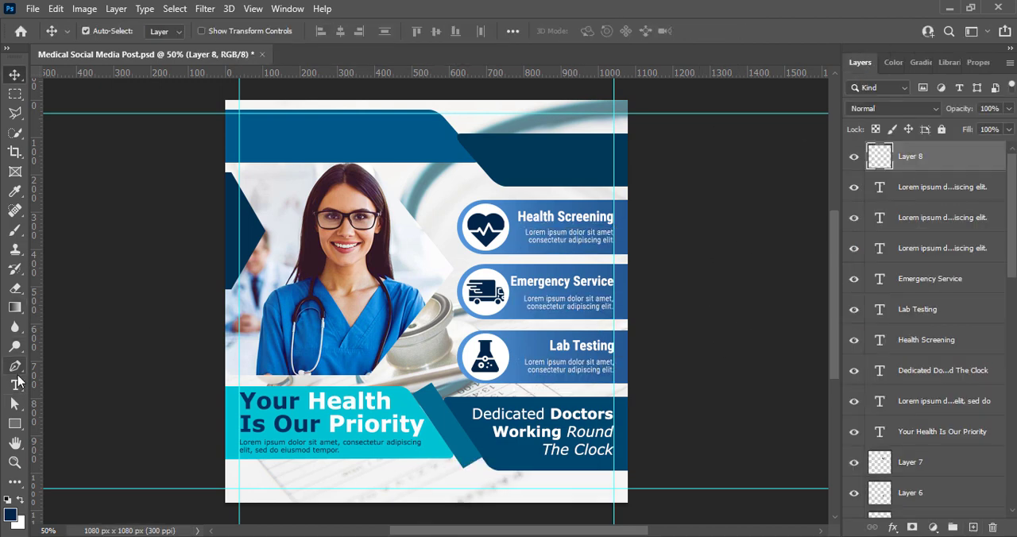
left_click(15, 385)
left_click(248, 129)
left_click(529, 34)
left_click(409, 31)
left_click(393, 87)
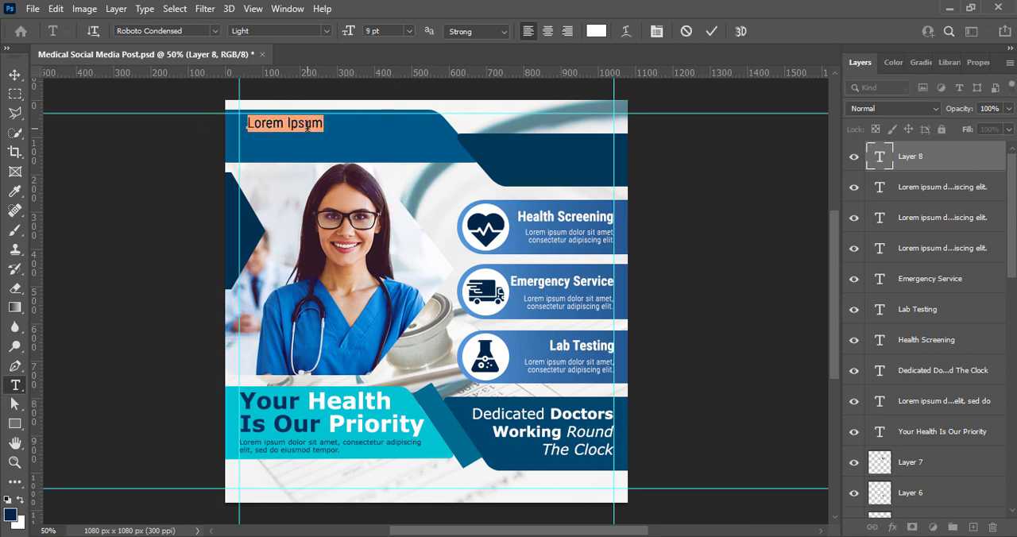
type("Co")
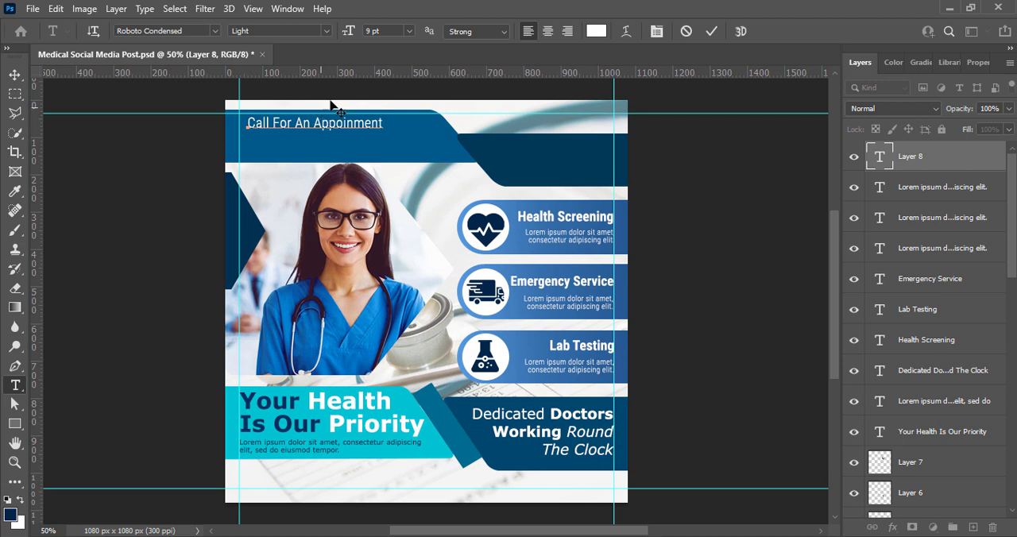
Align the "Call For An Appointment" text with the left guide and set it to 10 pt Italic.
key("ctrl+Return")
key("v")
left_click_drag(339, 126, 332, 128)
double_click(321, 126)
left_click(409, 31)
left_click(391, 89)
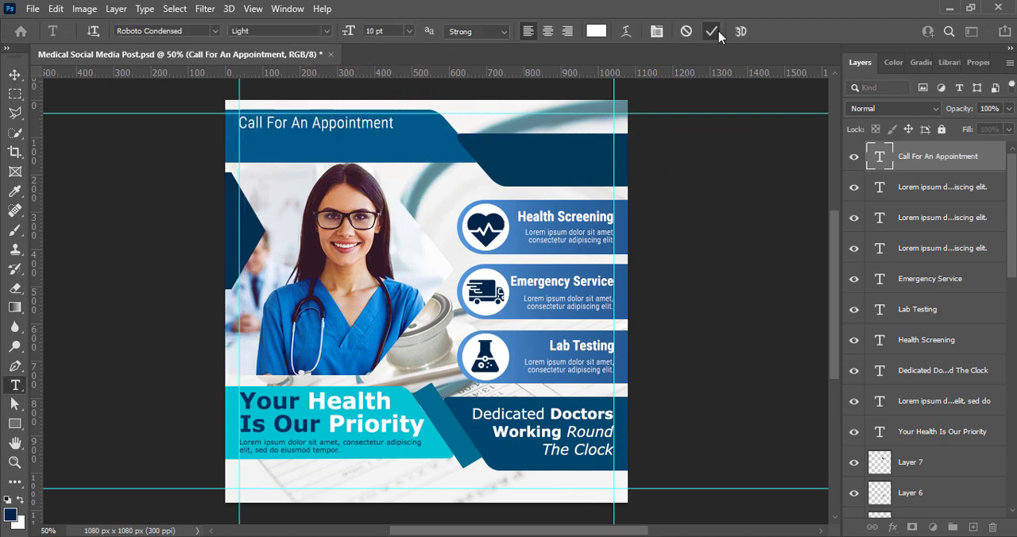
left_click(327, 31)
left_click(309, 84)
left_click(711, 31)
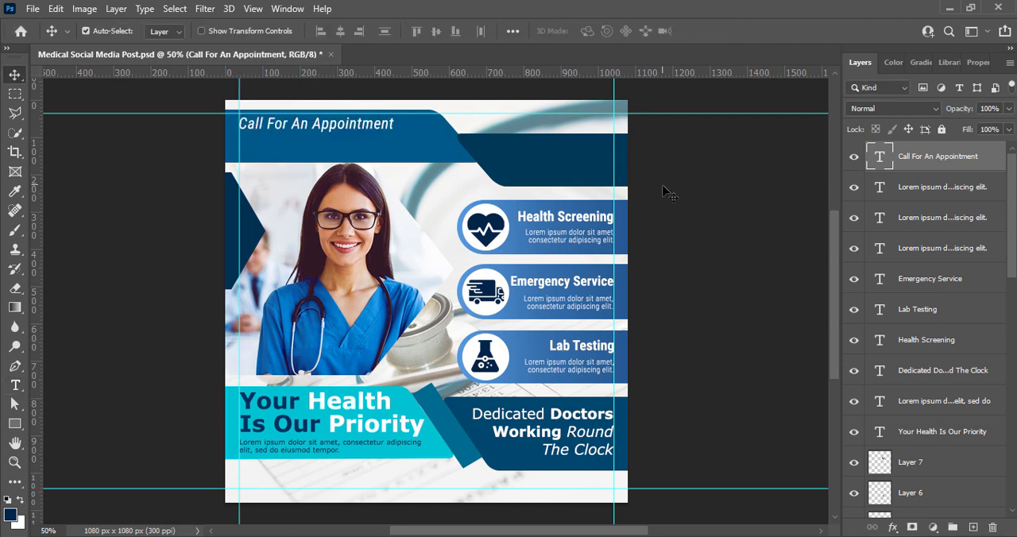
Duplicate the "Call For An Appointment" text just below itself and replace it with the contact phone number in 12 pt Bold.
left_click_drag(340, 124, 340, 143, "alt")
double_click(338, 143)
left_click(327, 31)
left_click(308, 97)
left_click(409, 31)
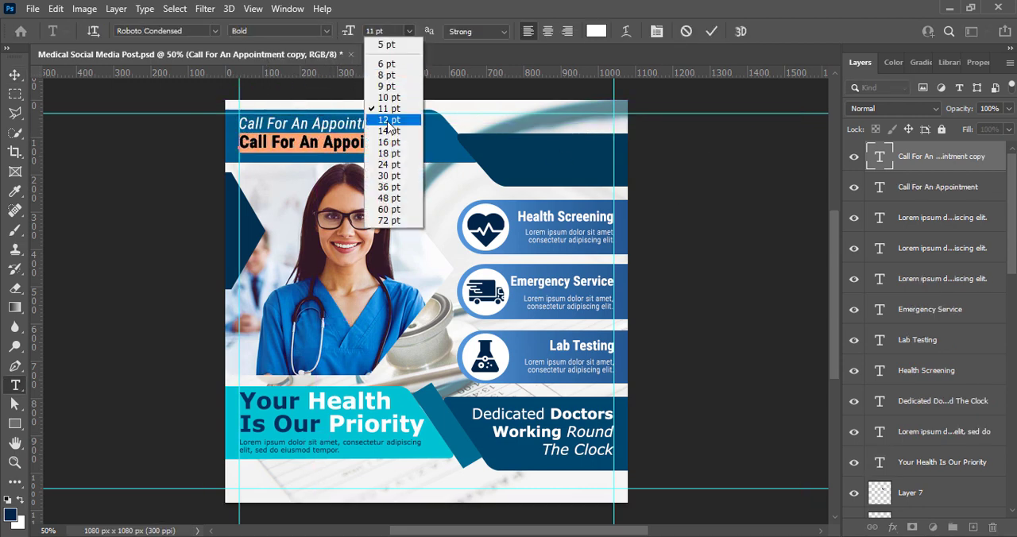
left_click(374, 114)
type("+000 123 456 7890")
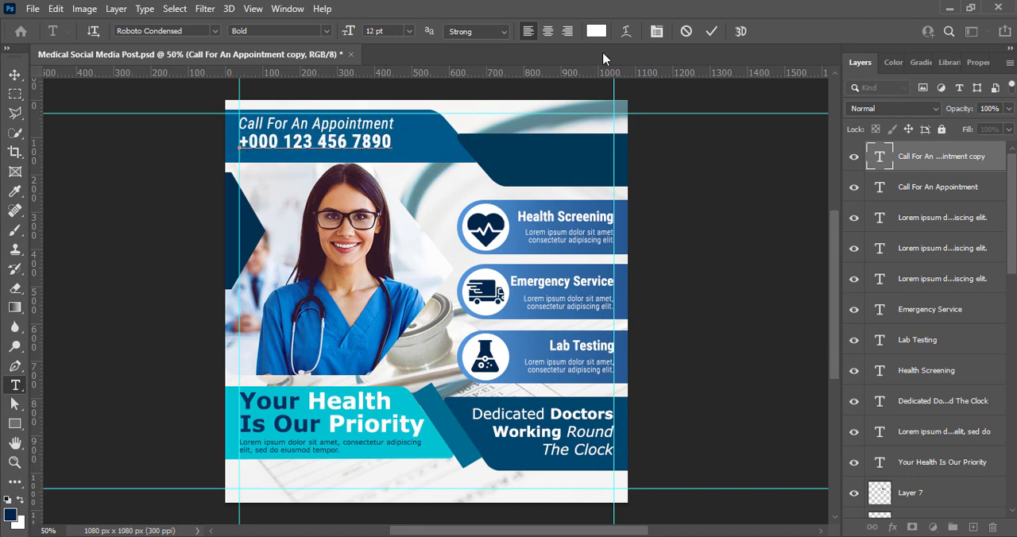
left_click(712, 31)
Set the "Call For An Appointment" text to 8 pt and nudge the phone number slightly closer beneath it.
double_click(361, 123)
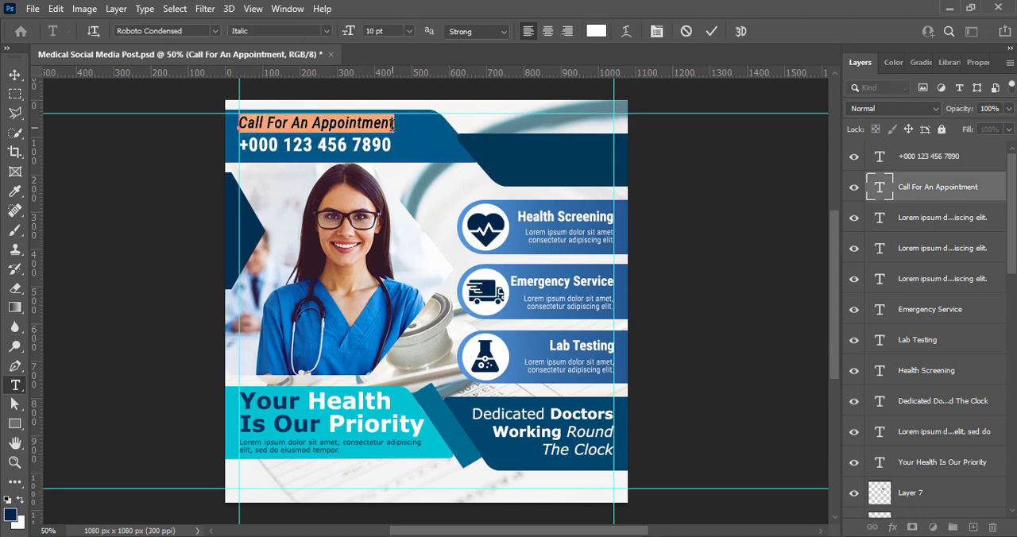
left_click(409, 31)
left_click(392, 85)
left_click(712, 31)
double_click(279, 125)
left_click(409, 31)
left_click(392, 75)
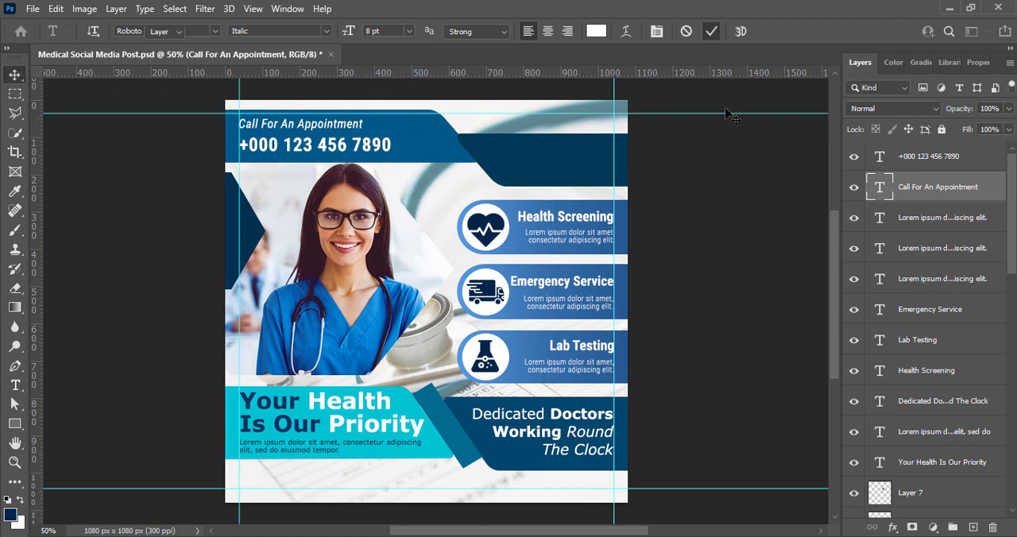
left_click(711, 31)
left_click(338, 139)
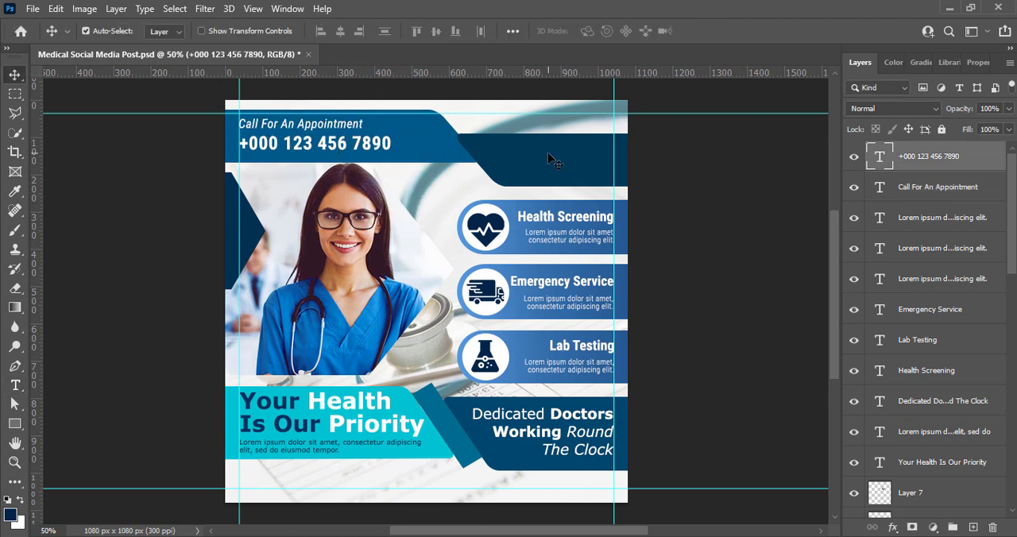
Add the text "Book Your Appointment" on a new layer below the turquoise banner, coloured in the dark blue of the banner.
left_click(673, 193)
key("ctrl+shift+alt+n")
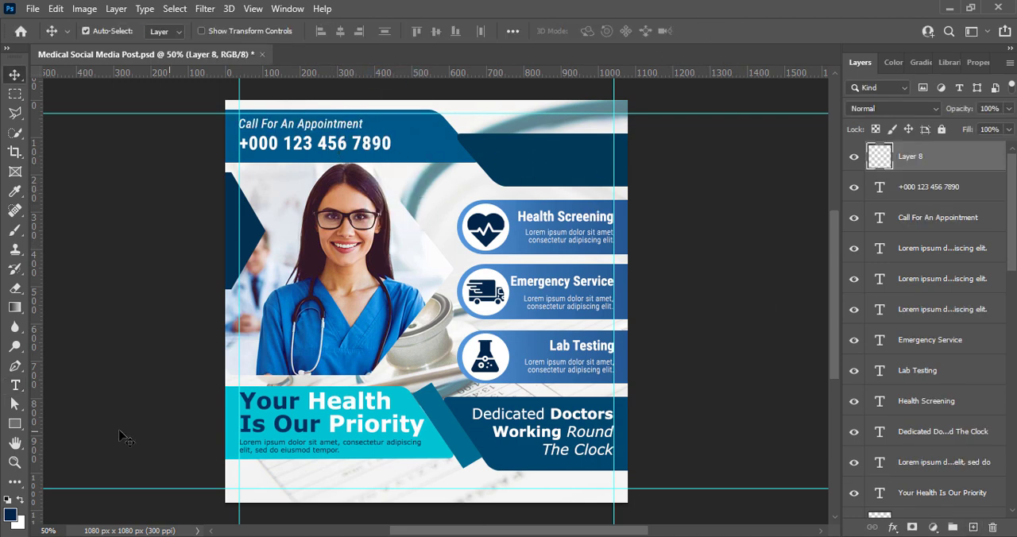
left_click(16, 425)
key("t")
left_click(247, 465)
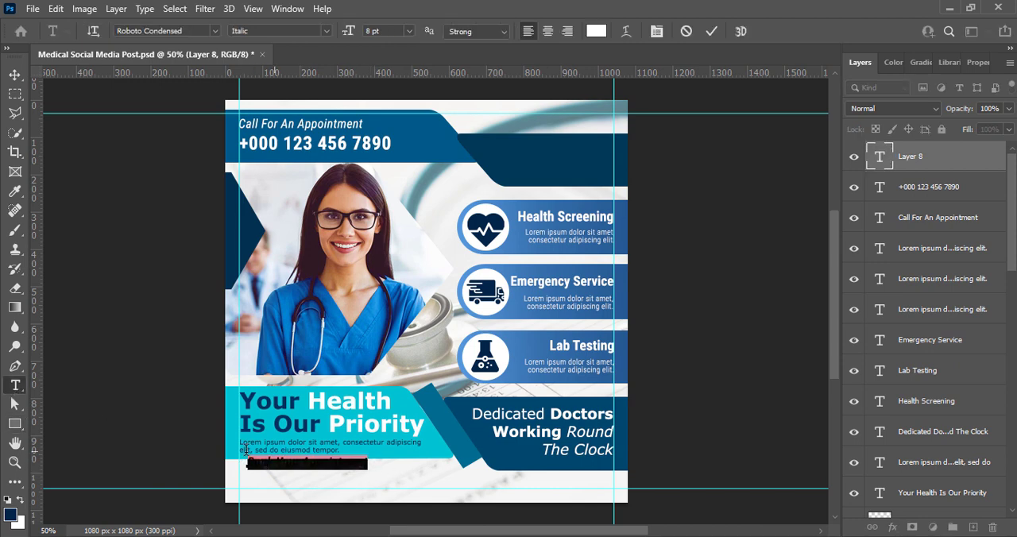
left_click(596, 31)
left_click(486, 426)
key("Return")
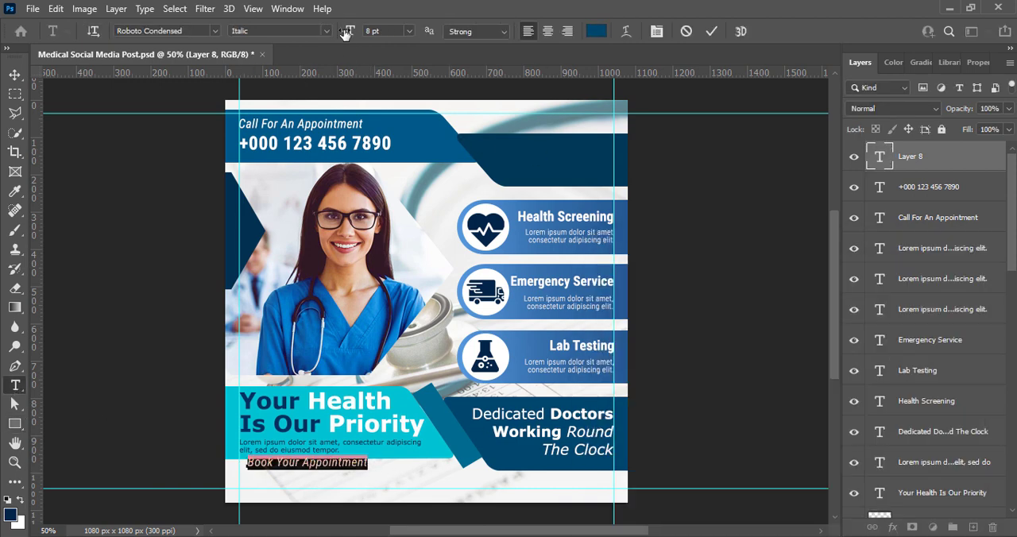
Set the "Book Your Appointment" text to Regular and align it with the left guide under the turquoise banner.
left_click(327, 31)
left_click(263, 70)
left_click(409, 31)
left_click(408, 30)
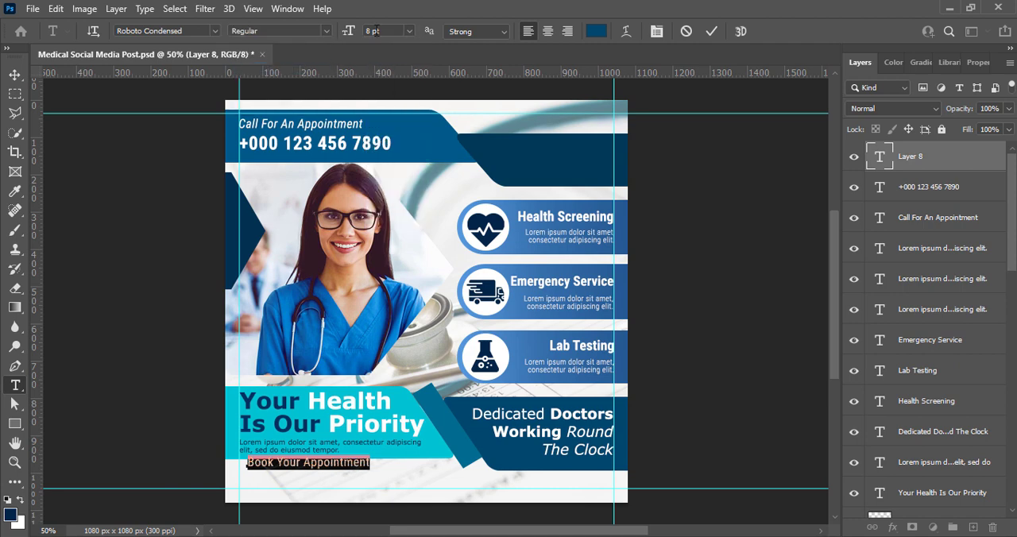
left_click(710, 32)
key("v")
left_click_drag(291, 463, 285, 469)
Set the tracking of the "Book Your Appointment" and "Call For An Appointment" texts to 0.
left_click(974, 62)
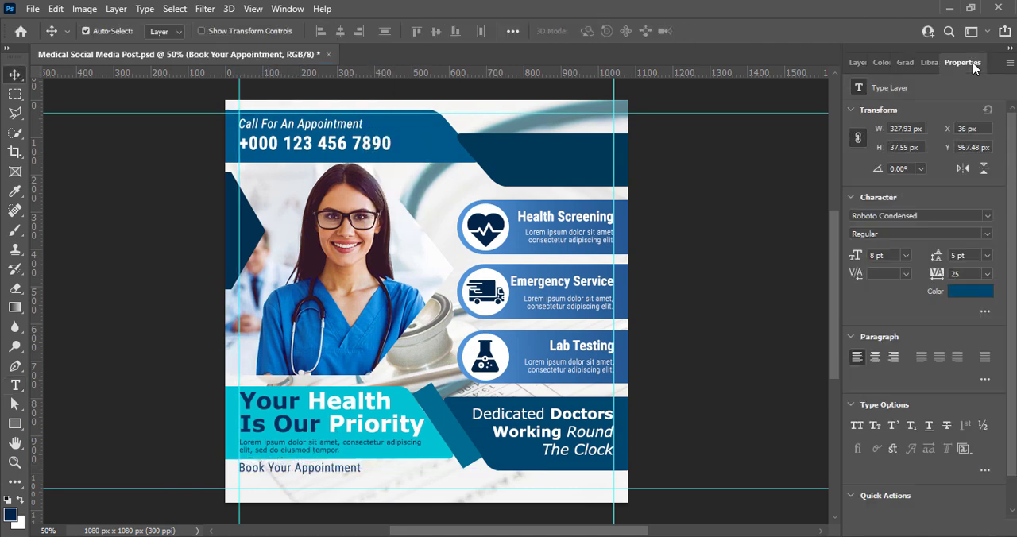
double_click(334, 468)
left_click(988, 275)
left_click(968, 363)
left_click(714, 32)
double_click(306, 124)
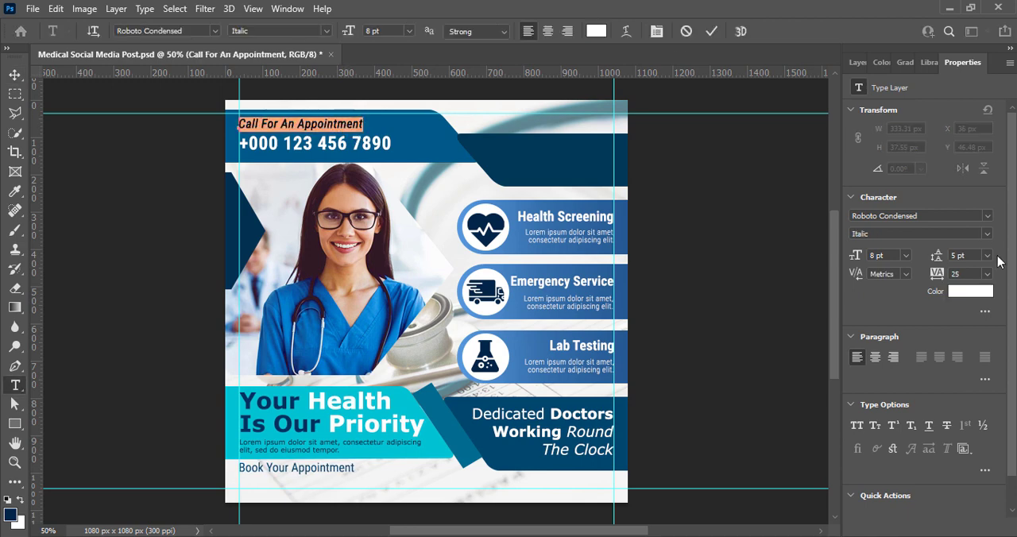
left_click(988, 274)
left_click(968, 363)
left_click(710, 32)
left_click(683, 151)
Change the "Book Your Appointment" text to Bold.
double_click(306, 468)
left_click(326, 31)
left_click(324, 90)
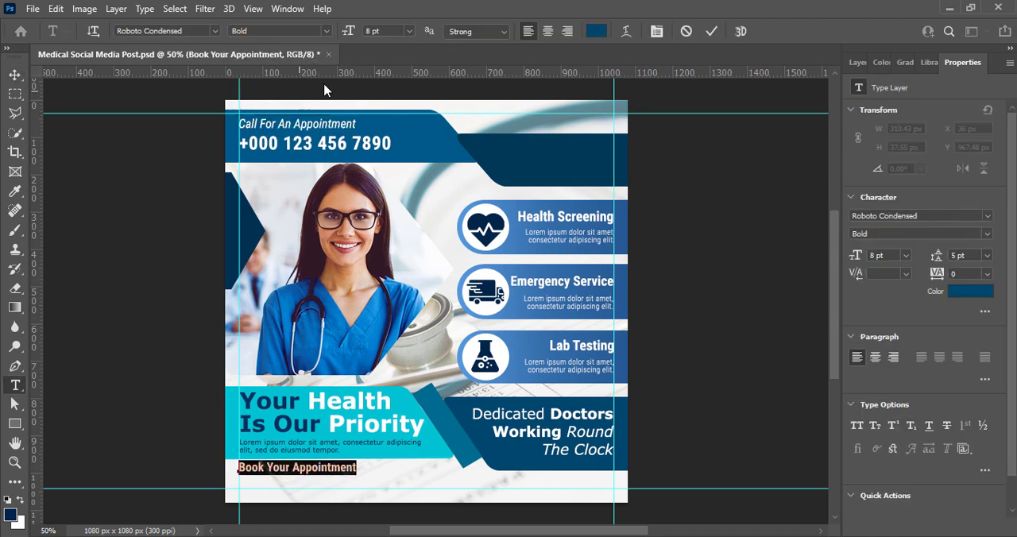
left_click(711, 32)
left_click(857, 63)
left_click(973, 527)
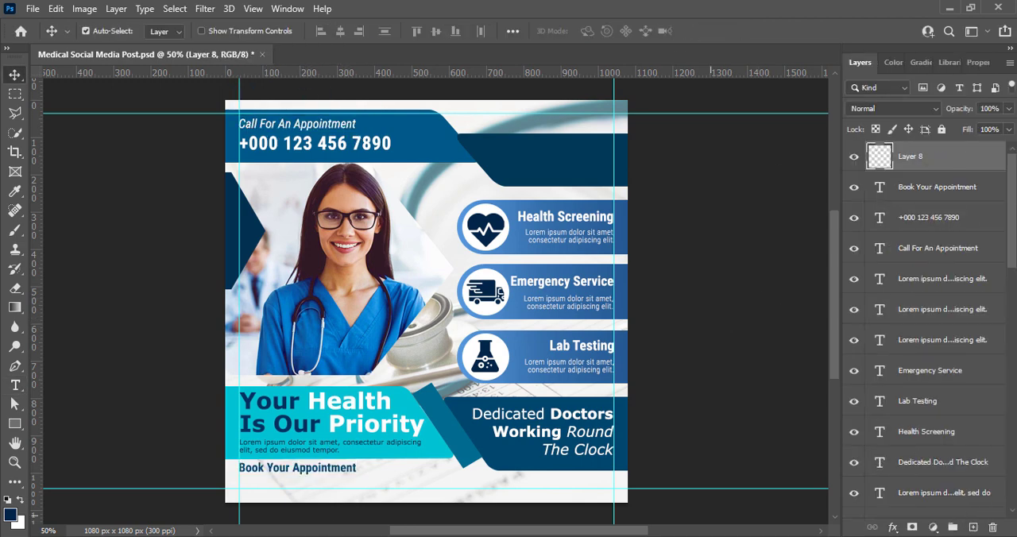
key("t")
left_click(241, 481)
type("www.medicalwebsite.com")
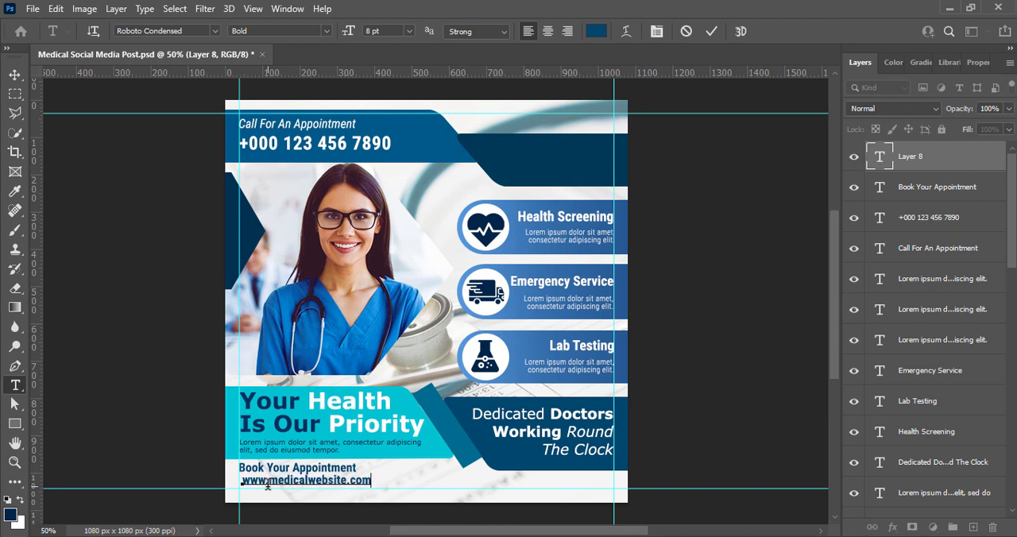
Format the website text as 6 pt Light and position it at the left guide above the bottom guide.
left_click_drag(371, 482, 238, 476)
left_click(409, 31)
left_click(387, 45)
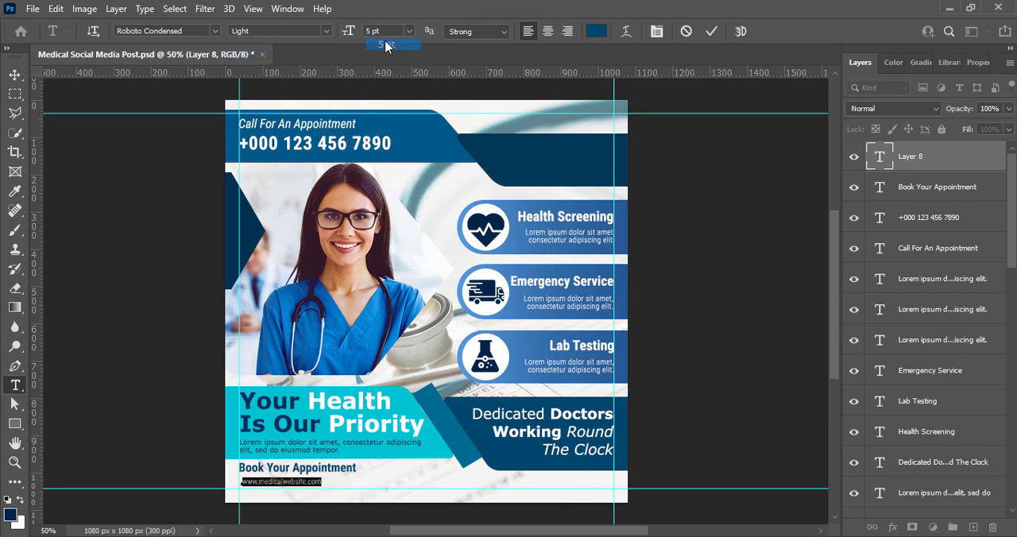
left_click(410, 31)
left_click(391, 65)
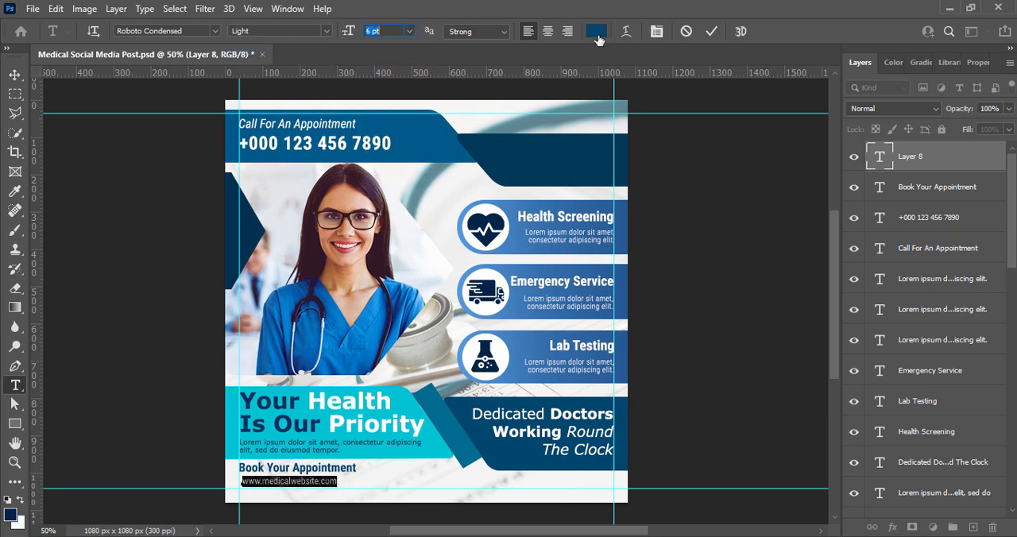
left_click(711, 31)
key("v")
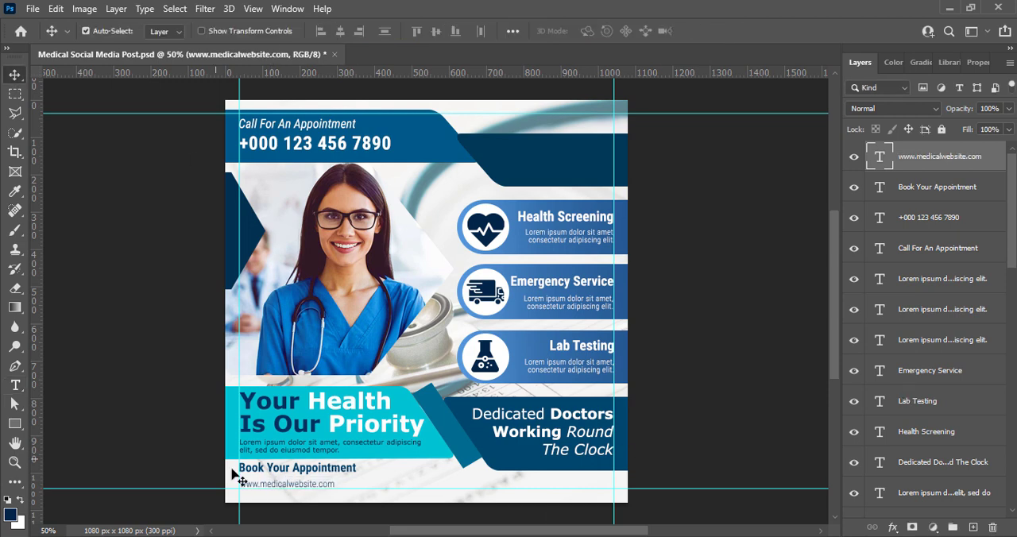
Change the website text to Regular and give it a darker blue colour.
left_click_drag(239, 483, 340, 483)
left_click(334, 31)
left_click(308, 70)
left_click(595, 31)
left_click(933, 273)
key("v")
left_click(722, 229)
Move "Book Your Appointment" down closer to the website text and save the document.
left_click(321, 469)
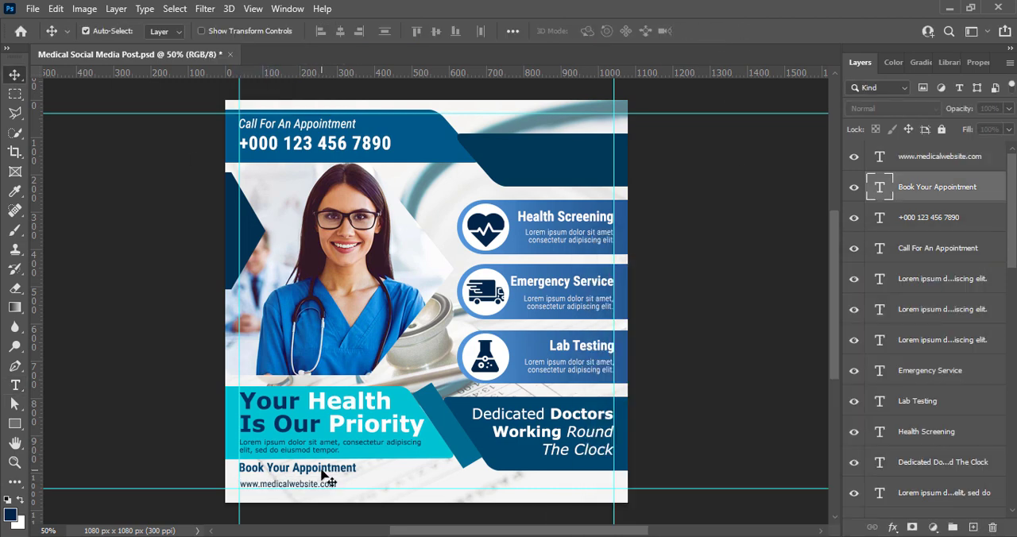
key("shift+Down")
left_click(740, 432)
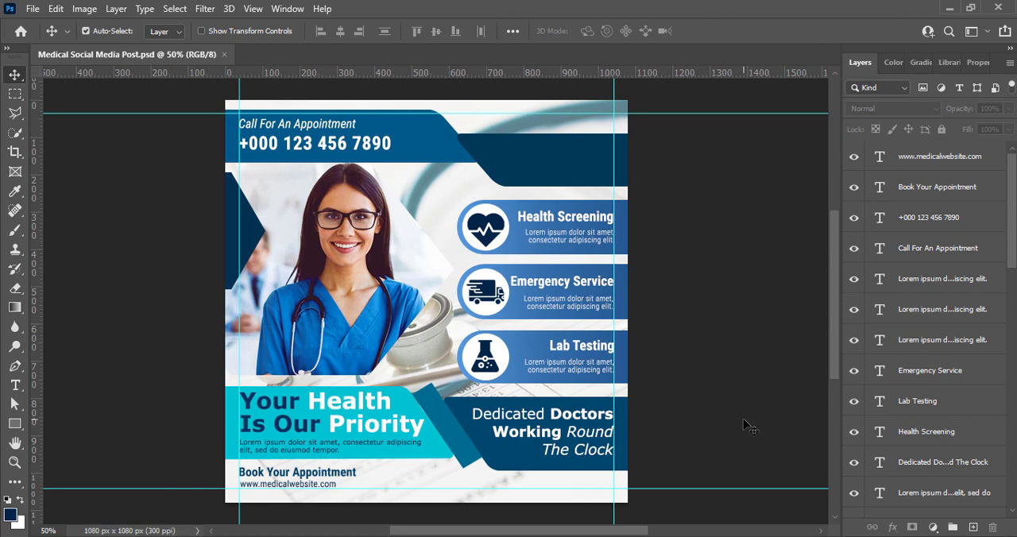
Duplicate the website text to the right guide, replace it with the contact e-mail address and align its end with the guide.
left_click_drag(332, 491, 611, 491)
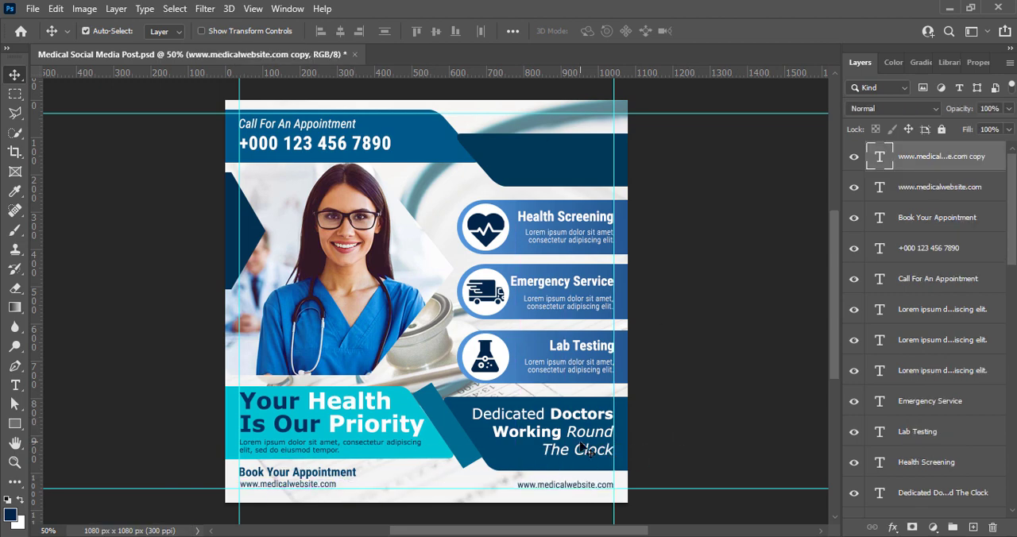
key("Left")
key("Left")
double_click(567, 485)
key("BackSpace")
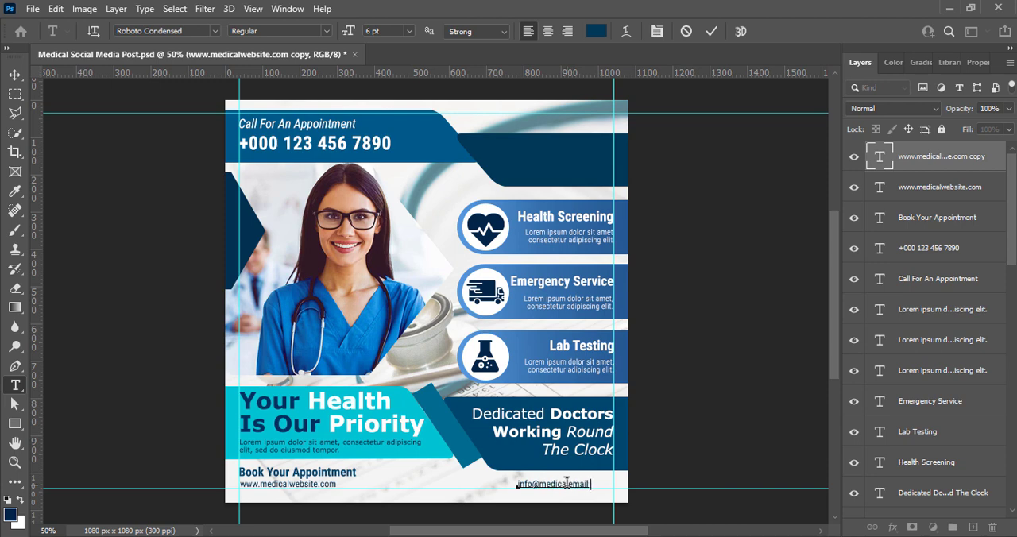
left_click(673, 472)
key("shift+Right")
Increase the e-mail address text to 8 pt.
double_click(582, 483)
left_click(409, 31)
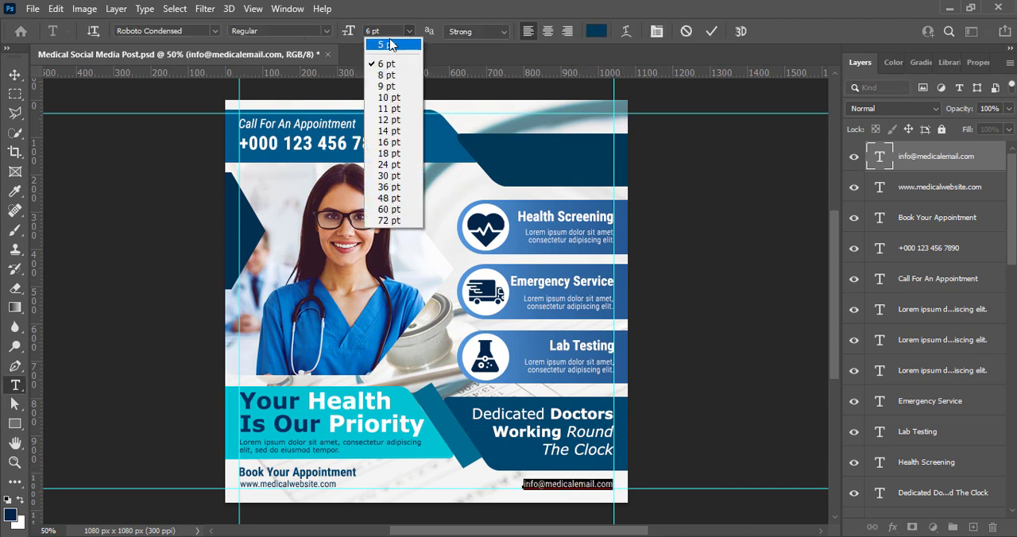
left_click(390, 77)
left_click(409, 31)
left_click(389, 87)
left_click(409, 31)
left_click(389, 75)
left_click(794, 296)
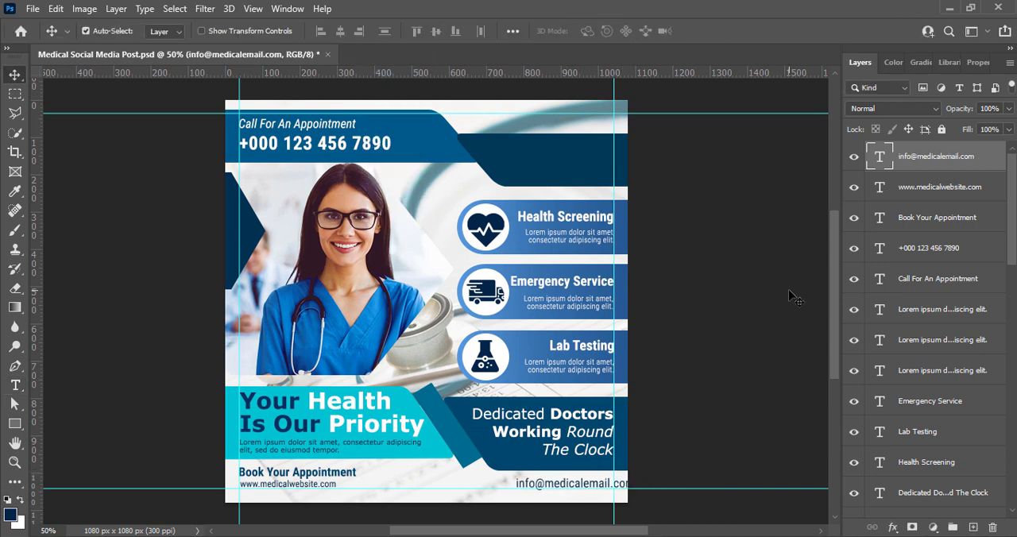
Shrink the e-mail address text slightly, end it at the right guide and save the document.
double_click(574, 486)
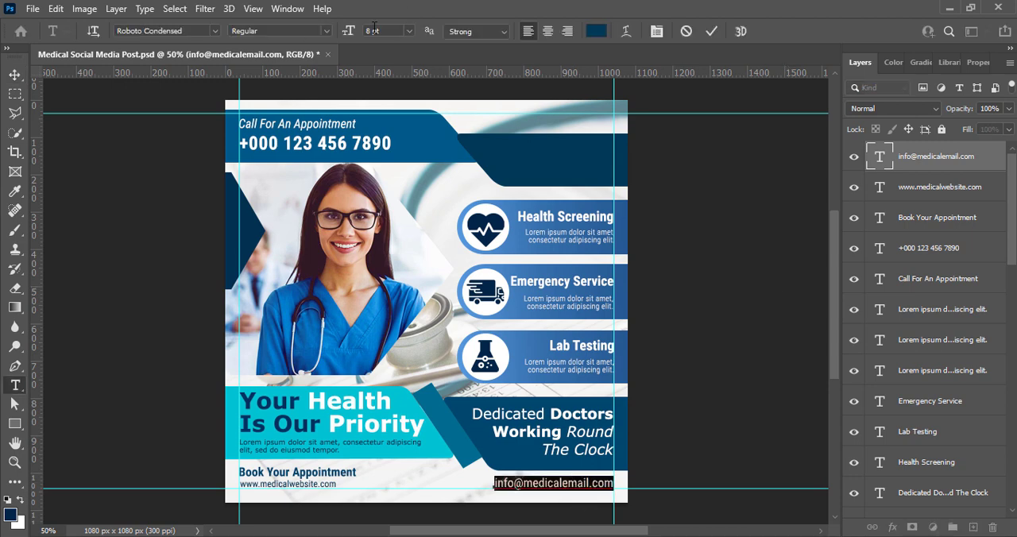
left_click(759, 352)
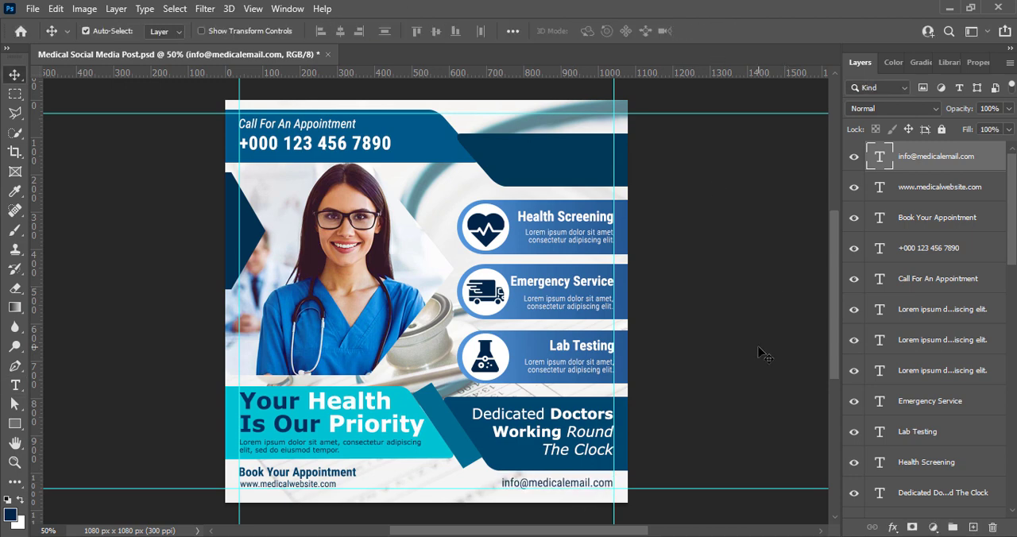
left_click(758, 352)
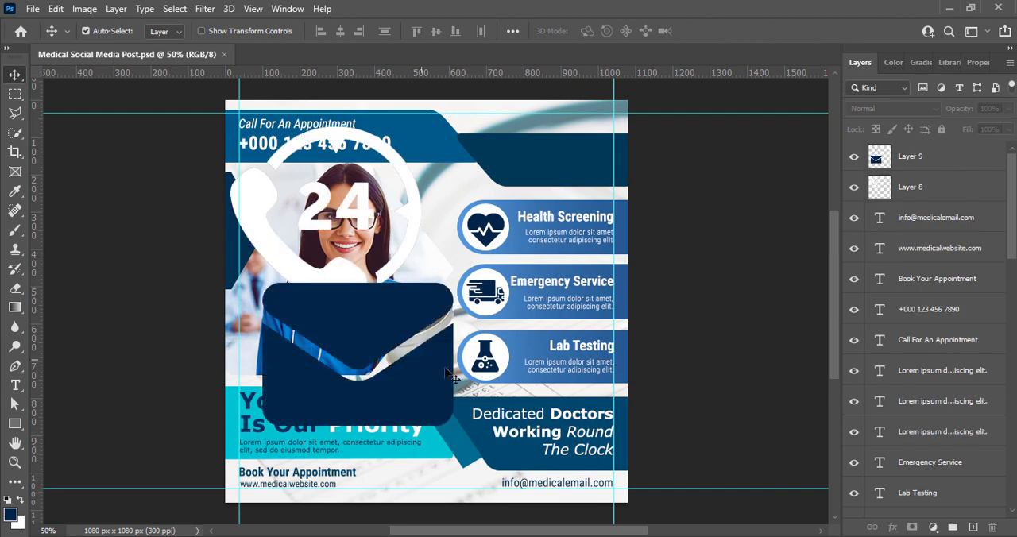
Scale the envelope icon down to 6.25% and place it directly before the e-mail address.
scroll(442, 270, "up", 6)
scroll(442, 270, "down", 3)
left_click(397, 266)
key("ctrl+t")
left_click_drag(124, 140, 398, 344)
left_click_drag(429, 366, 513, 488)
key("Right")
key("Right")
key("Right")
key("Right")
key("Right")
key("Right")
key("Right")
key("Right")
key("Right")
key("Right")
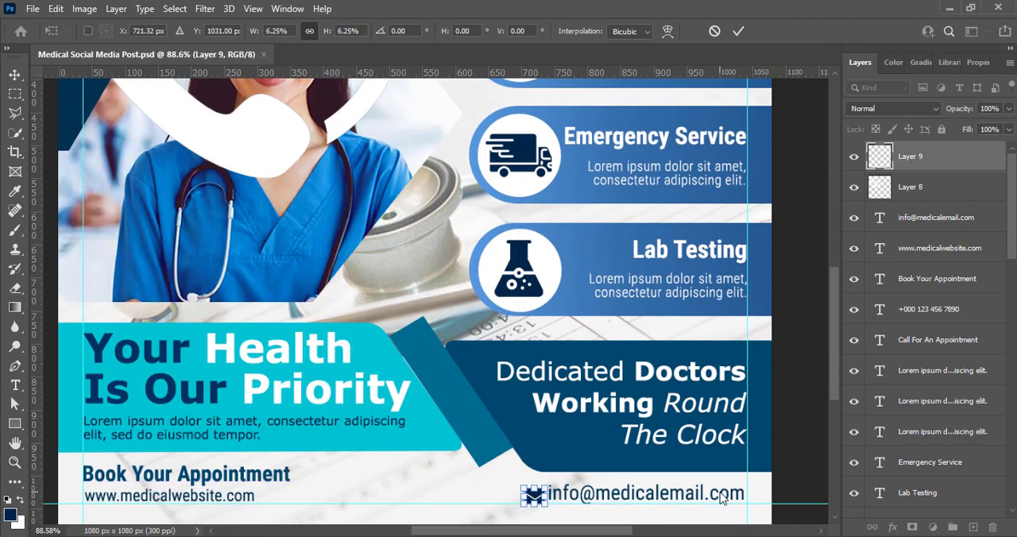
left_click(738, 31)
Nudge the e-mail address down and right to line up with the envelope icon and right guide, and save the document.
left_click(681, 498)
key("Down")
key("Down")
key("Down")
key("Right")
key("Right")
key("Right")
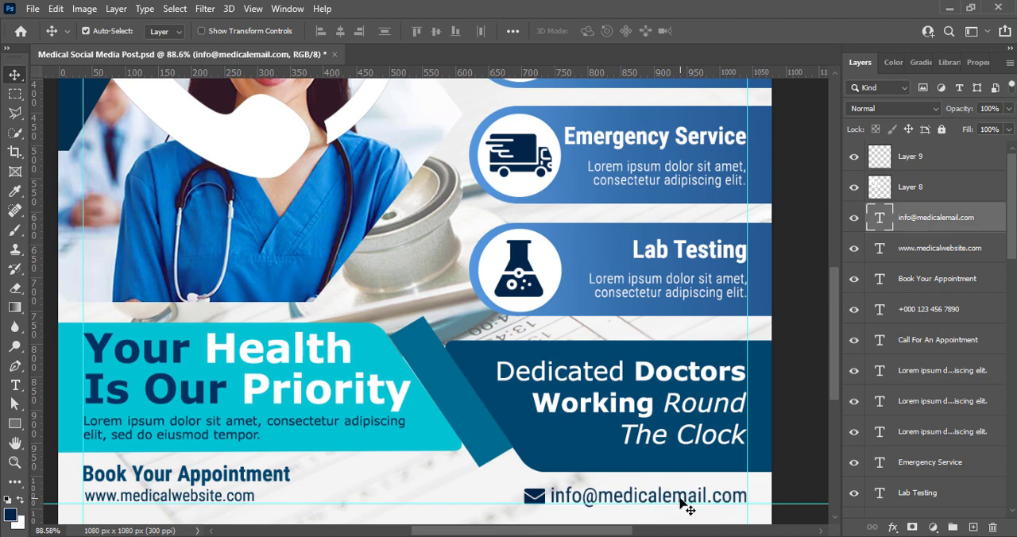
left_click(204, 495)
left_click(798, 428)
key("ctrl+s")
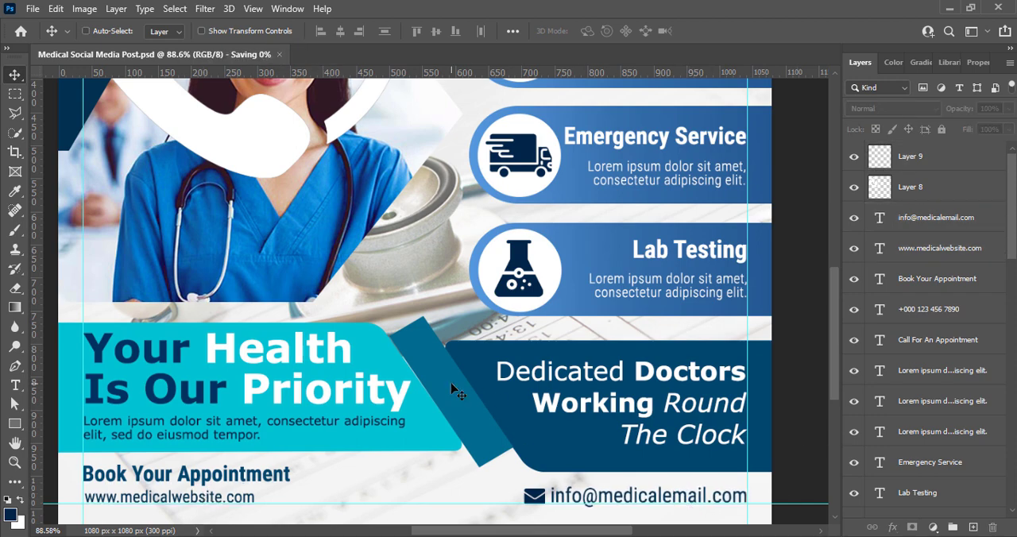
Scale the white 24-hour phone icon down to 22.85% and move it to the left guide below the phone number.
scroll(454, 391, "up", 6)
left_click(391, 297)
key("ctrl+t")
left_click_drag(408, 443, 145, 195)
left_click_drag(123, 156, 140, 192)
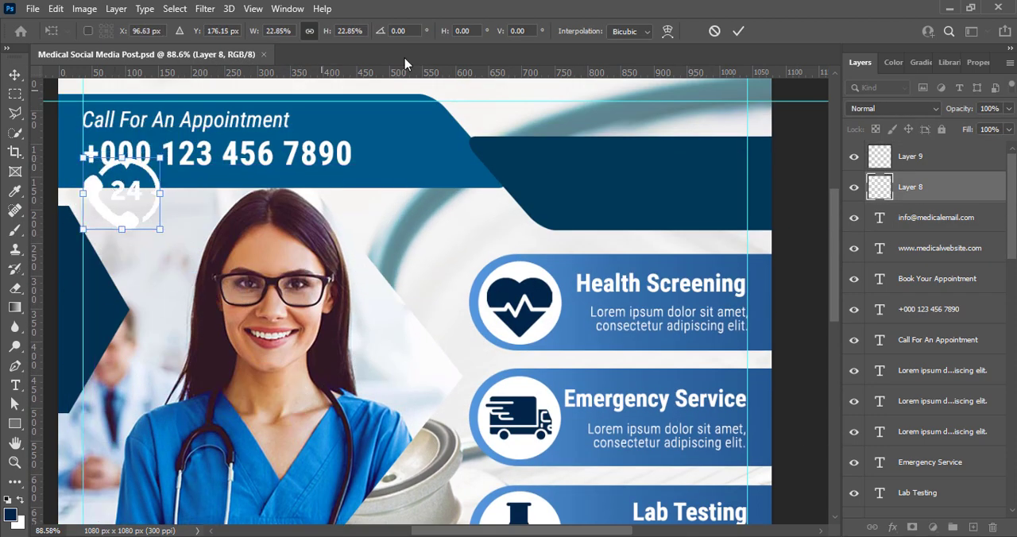
left_click(738, 31)
Shift the 24-hour phone icon, the "Call For An Appointment" text and the phone number right together, away from the left guide.
left_click(921, 314, "ctrl")
left_click(921, 341, "ctrl")
key("shift+Right")
key("shift+Right")
key("shift+Right")
key("shift+Right")
key("shift+Right")
key("Right")
key("Right")
key("Right")
key("Right")
key("Right")
key("Right")
key("Right")
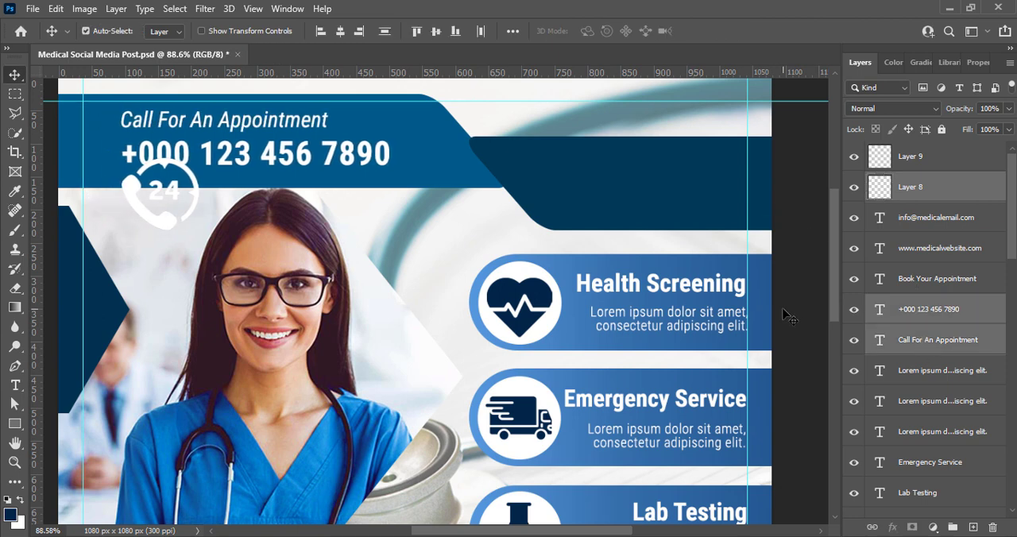
left_click(786, 314)
Shrink the 24-hour phone icon and fit it within the upper blue banner at the left guide.
left_click(150, 215)
key("ctrl+t")
left_click_drag(199, 229, 169, 202)
left_click_drag(152, 187, 110, 144)
mouse_move(95, 127)
left_mouse_down()
mouse_move(104, 118)
mouse_move(103, 133)
left_mouse_up()
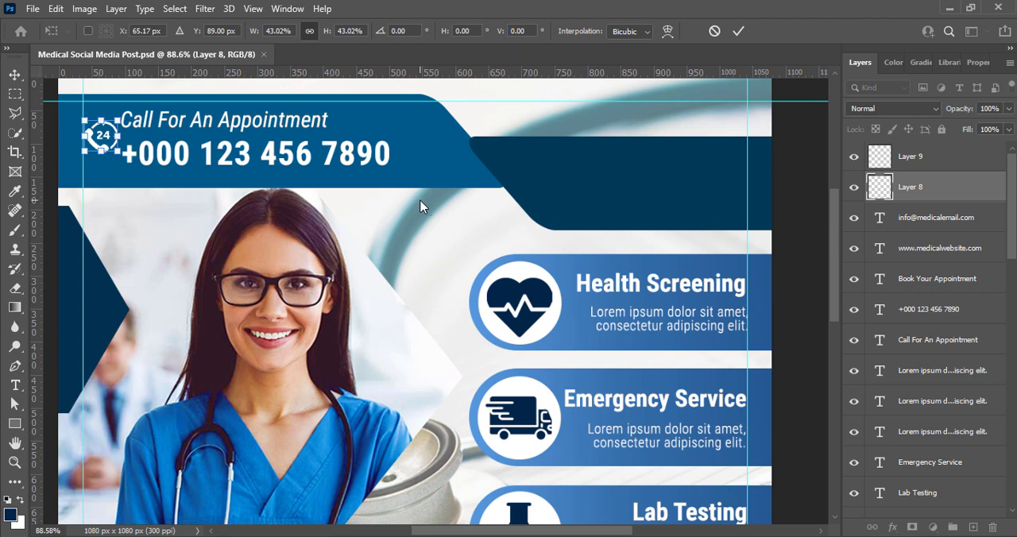
mouse_move(117, 151)
left_mouse_down()
mouse_move(143, 174)
mouse_move(123, 138)
left_mouse_up()
left_click(738, 31)
left_click(797, 238)
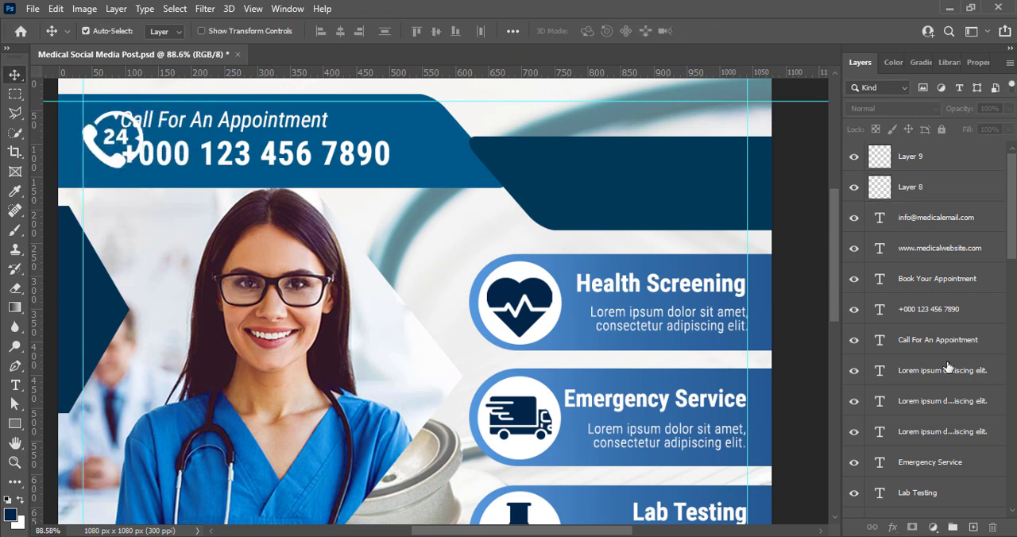
Move "Call For An Appointment" and the phone number right of the 24-hour icon and scale both down slightly together.
left_click(926, 340)
left_click(926, 309, "ctrl")
key("shift+Right")
key("shift+Right")
key("shift+Right")
key("shift+Right")
key("ctrl+t")
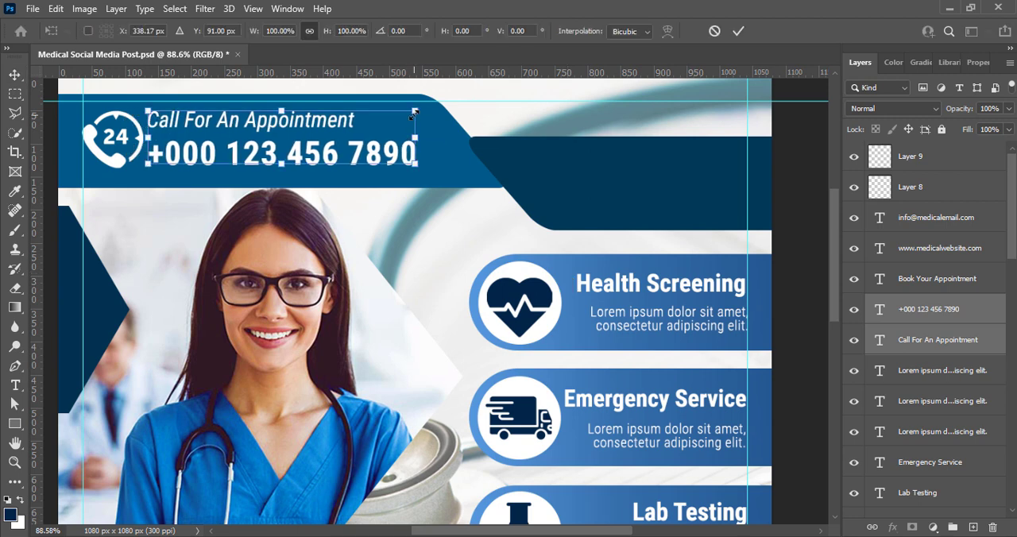
left_click_drag(413, 114, 386, 115)
key("Return")
left_click(810, 284)
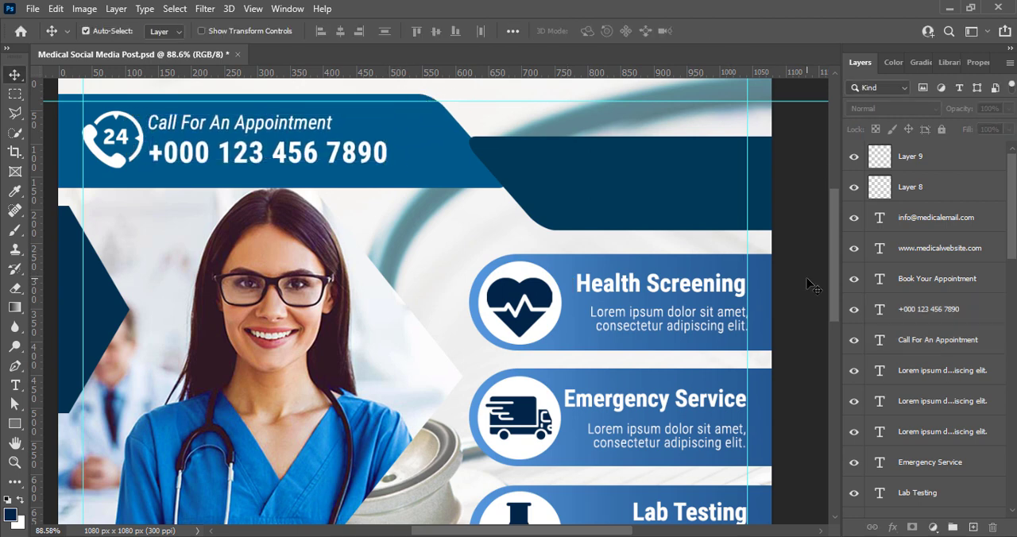
Nudge the 24-hour phone icon, "Call For An Appointment" and the phone number down slightly together within the upper blue banner.
left_click(921, 190)
left_click(928, 309, "ctrl")
left_click(925, 340, "ctrl")
key("ctrl+t")
key("Down")
key("Down")
key("Down")
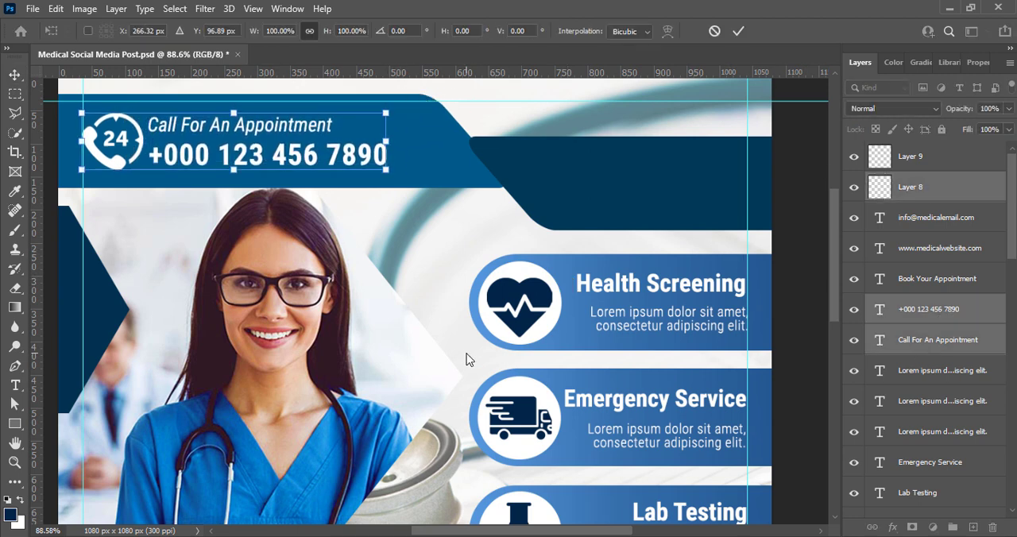
left_click(737, 32)
left_click(808, 225)
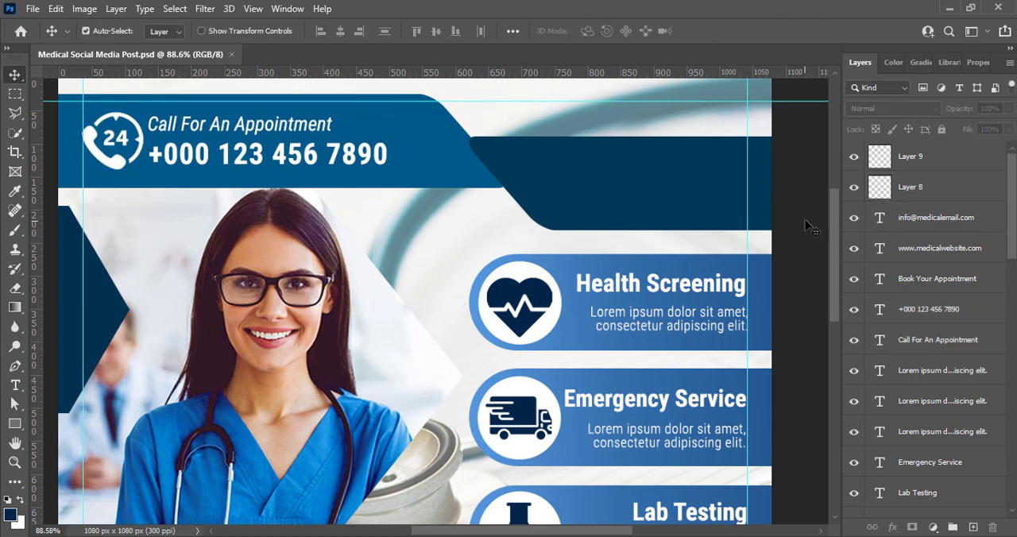
Nudge "Call For An Appointment" and the phone number slightly right, away from the 24-hour phone icon.
scroll(422, 282, "down", 3)
scroll(665, 292, "down", 3)
left_click_drag(586, 530, 578, 530)
left_click(892, 311)
left_click(901, 339, "ctrl")
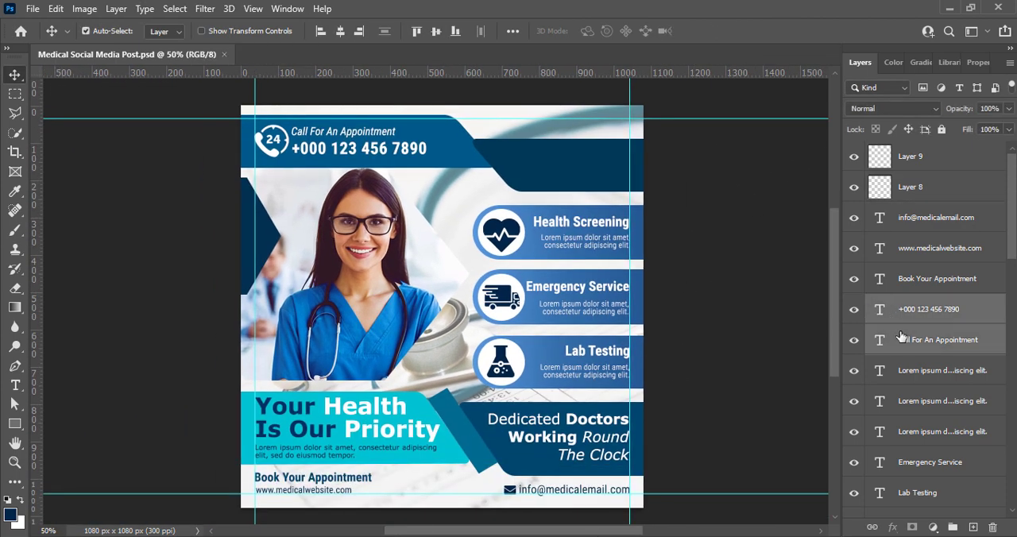
key("Right")
key("Right")
key("Right")
key("Right")
key("Right")
left_click(684, 406)
Add the white medical cross and orbit icon, scale it down and place it near the left end of the upper dark blue banner.
left_click(426, 310)
key("ctrl+t")
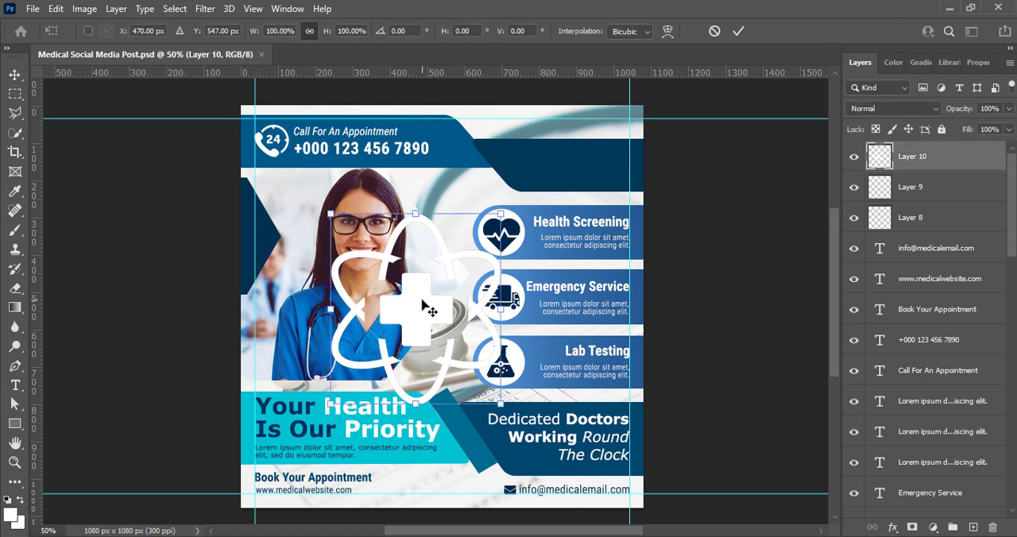
left_click_drag(331, 405, 441, 280)
left_click_drag(476, 237, 524, 148)
left_click_drag(487, 126, 602, 157)
left_click_drag(603, 178, 532, 181)
key("Return")
key("ctrl+t")
left_click_drag(546, 164, 524, 167)
left_click(739, 31)
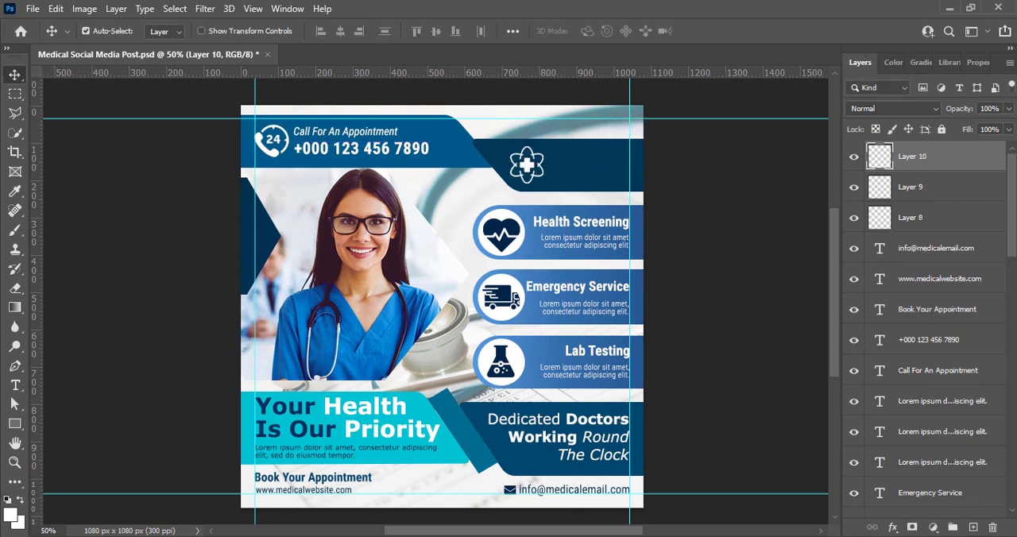
Add the white text "MEDICAL LOGO" on a new layer beside the medical cross icon in the dark blue banner.
left_click(854, 158)
left_click(854, 158)
left_click(973, 528)
key("t")
left_click(550, 168)
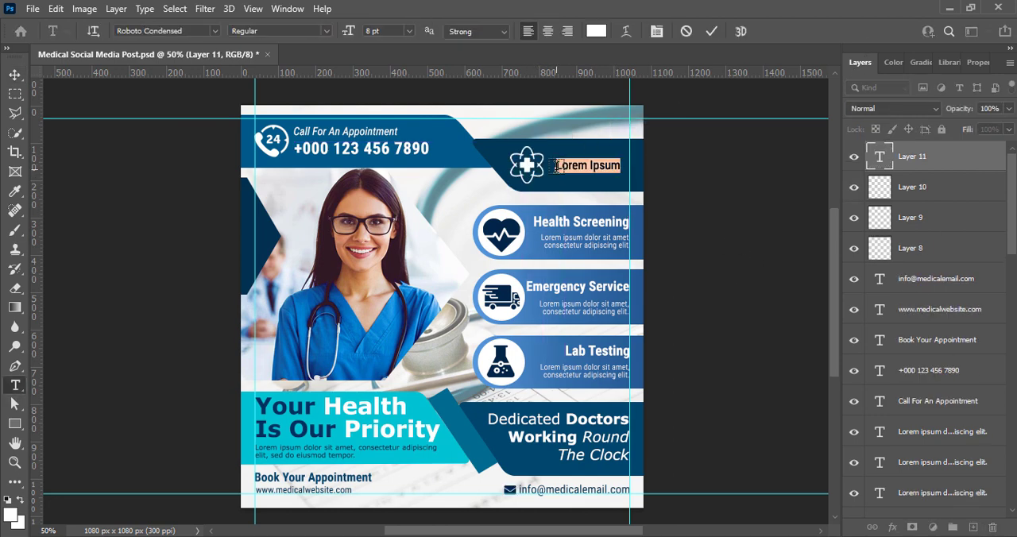
type("MEDICAL LOGO")
left_click(646, 84)
left_click(20, 76)
mouse_move(601, 166)
left_mouse_down()
mouse_move(553, 166)
mouse_move(599, 166)
left_mouse_up()
Resize the "MEDICAL LOGO" text, make "MEDICAL" bold, and fit the text and cross icon side by side up to the right guide.
double_click(880, 157)
left_click(410, 31)
left_click(387, 87)
left_click(326, 31)
left_click(305, 94)
left_click(16, 75)
left_click(531, 165)
left_click(723, 180)
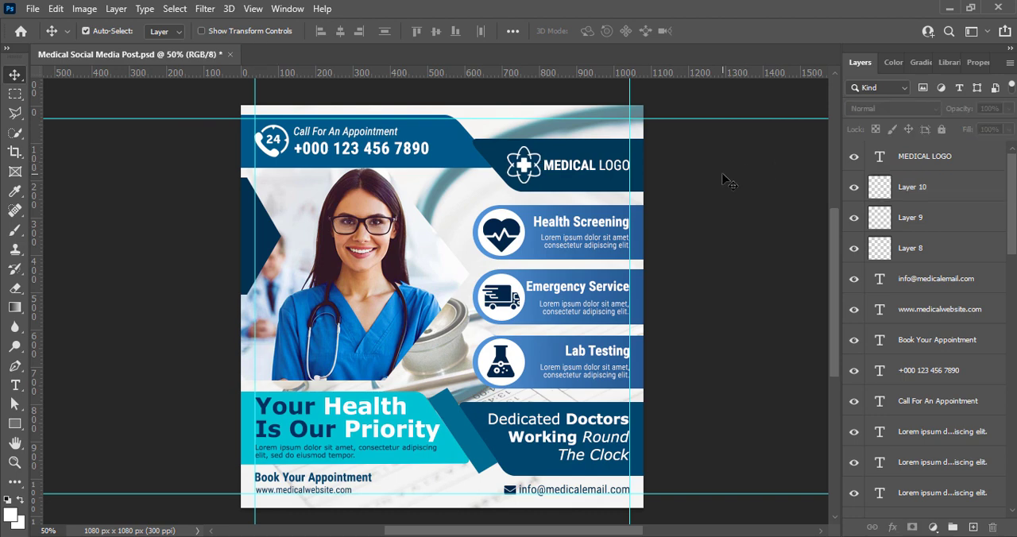
Remove the two horizontal and two vertical margin guides from the canvas.
left_click_drag(429, 119, 432, 70)
left_click_drag(436, 494, 445, 70)
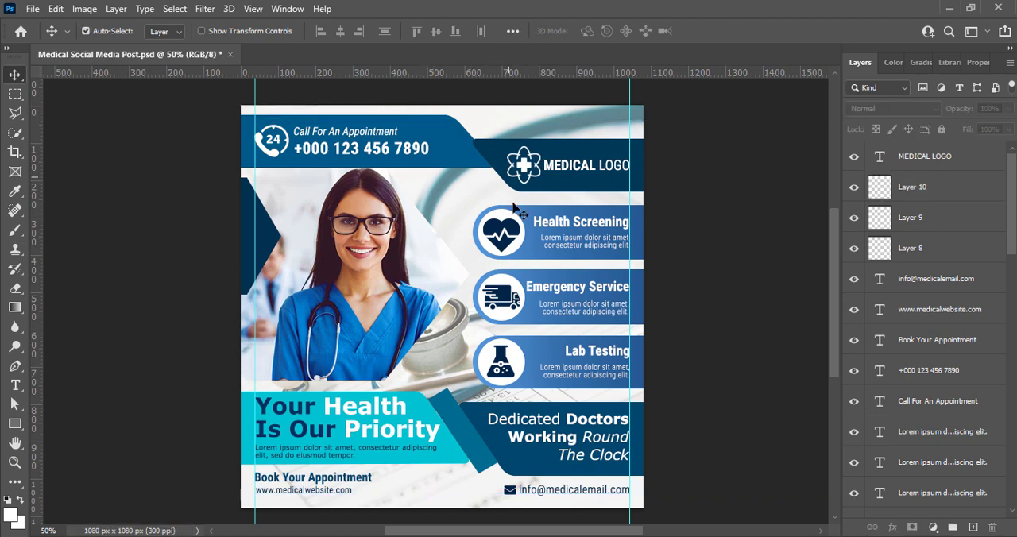
left_click_drag(255, 311, 36, 314)
left_click_drag(629, 369, 38, 357)
Scale the medical cross icon and "MEDICAL LOGO" text together to 83.08%, keeping them against the right margin.
left_click(914, 160)
left_click(914, 188, "shift")
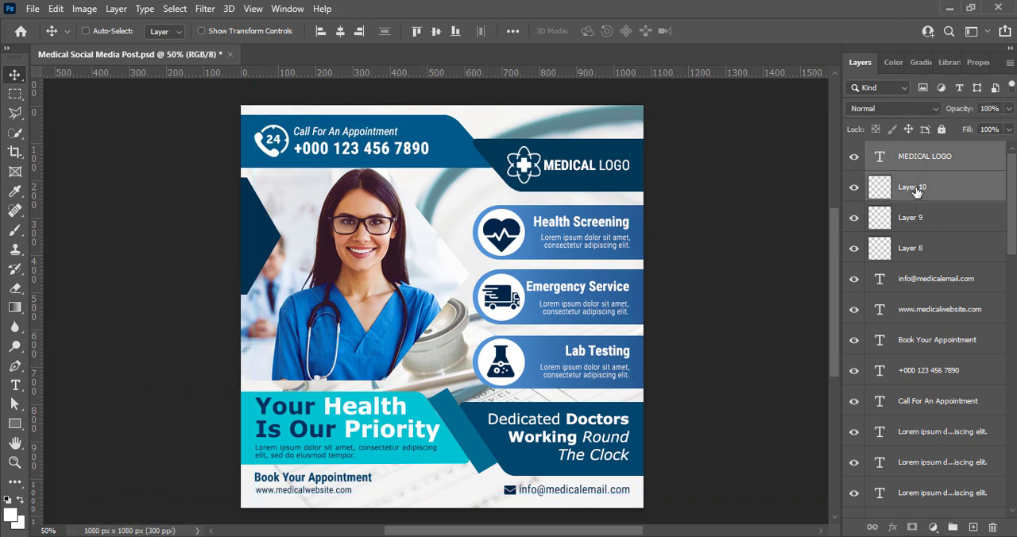
key("ctrl+t")
left_click_drag(507, 148, 579, 163)
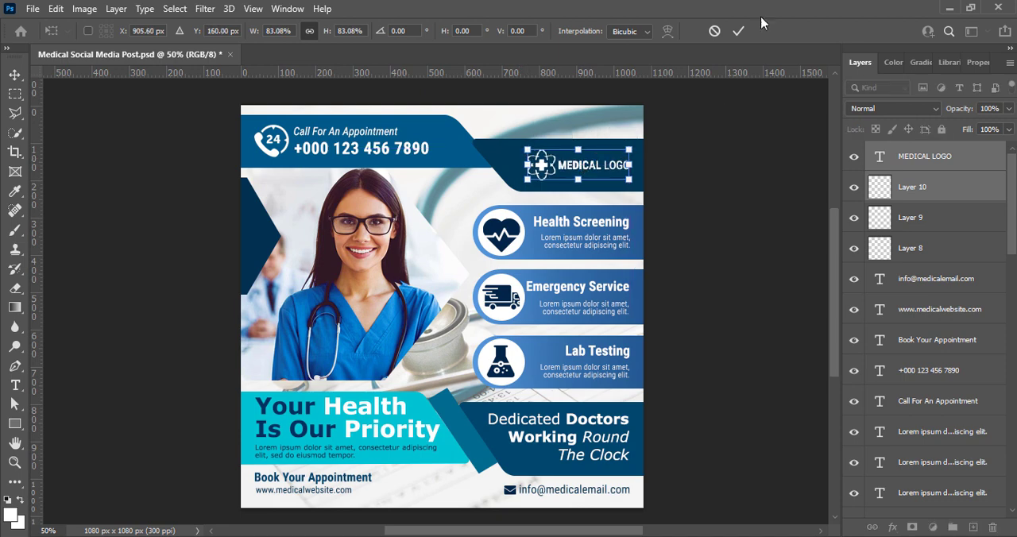
left_click(739, 31)
left_click(708, 225)
Add a 3 px stroke in dark blue 004165, sampled from the upper banner, to the doctor photo's Polygon 1 frame and save the document.
scroll(715, 230, "down", 1)
scroll(975, 433, "down", 3)
scroll(976, 433, "down", 5)
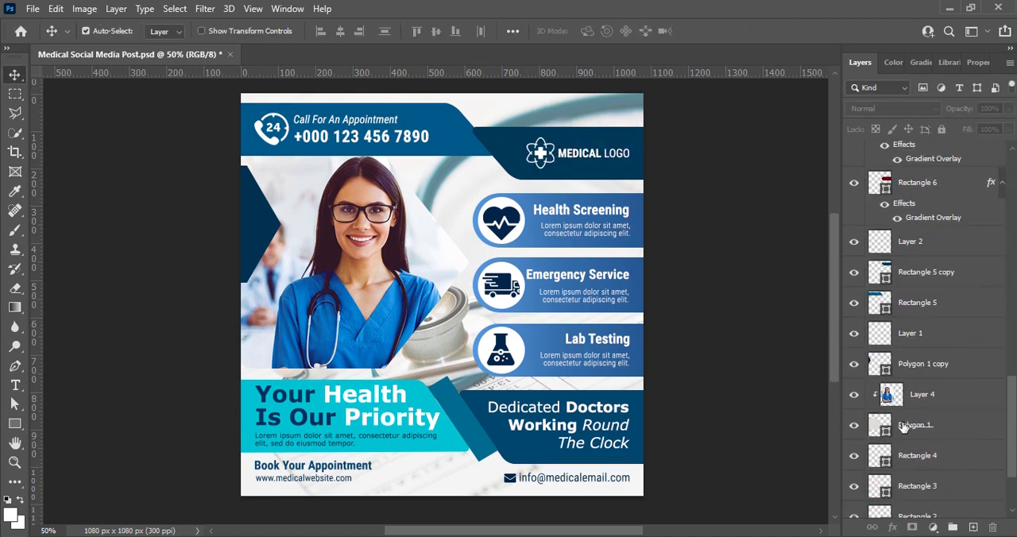
right_click(920, 426)
left_click(870, 69)
left_click(446, 299)
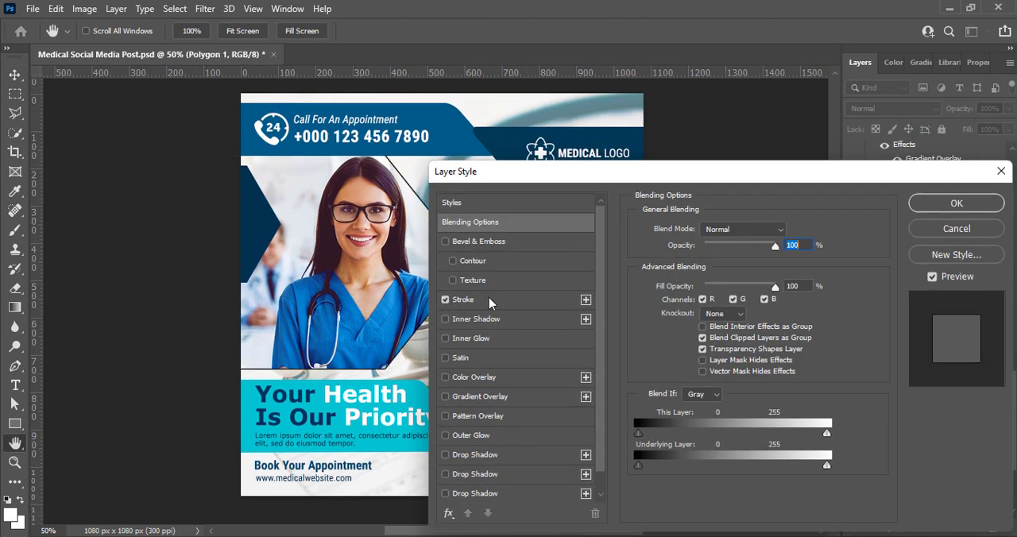
left_click(493, 302)
left_click(668, 333)
left_click(464, 139)
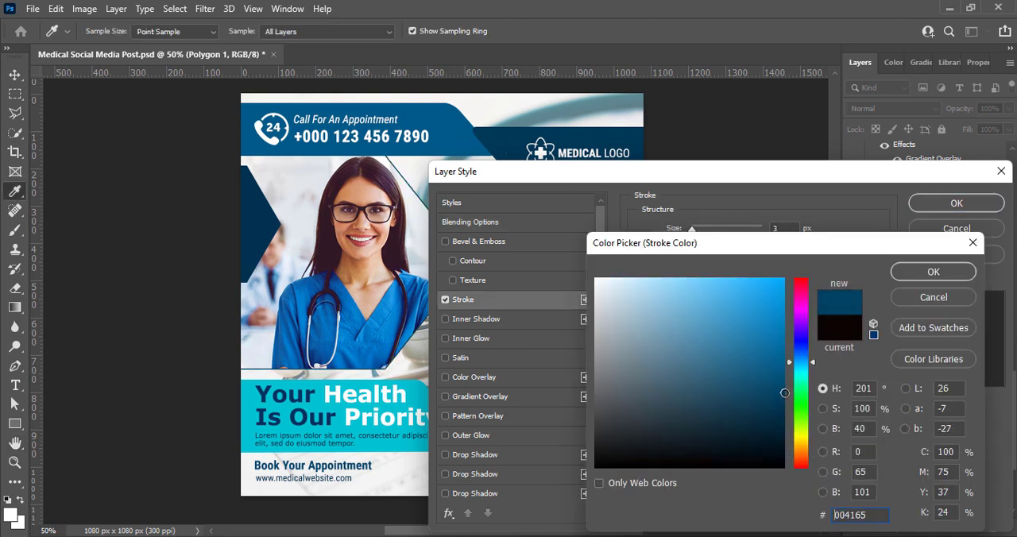
left_click(933, 272)
left_click(957, 203)
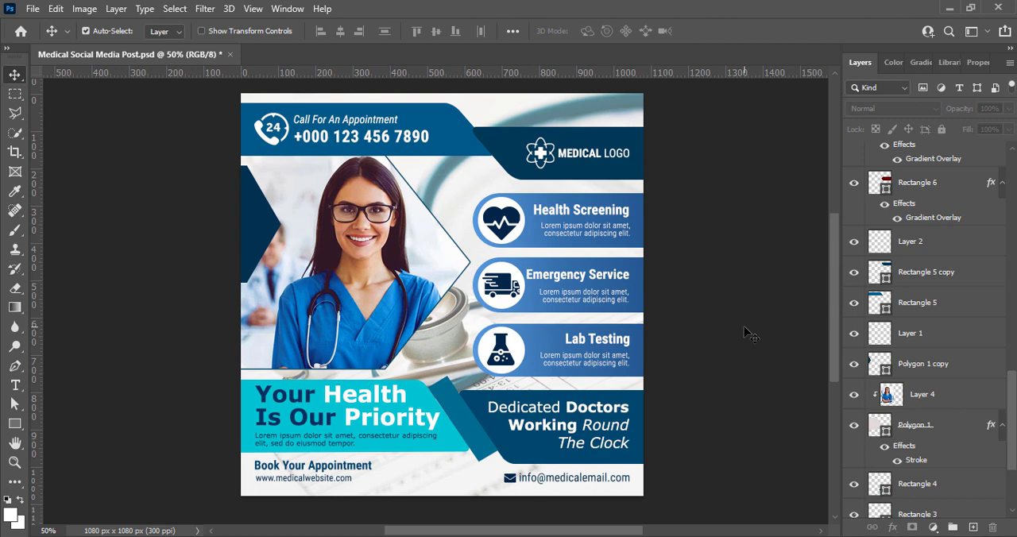
key("ctrl+s")
scroll(469, 259, "down", 2)
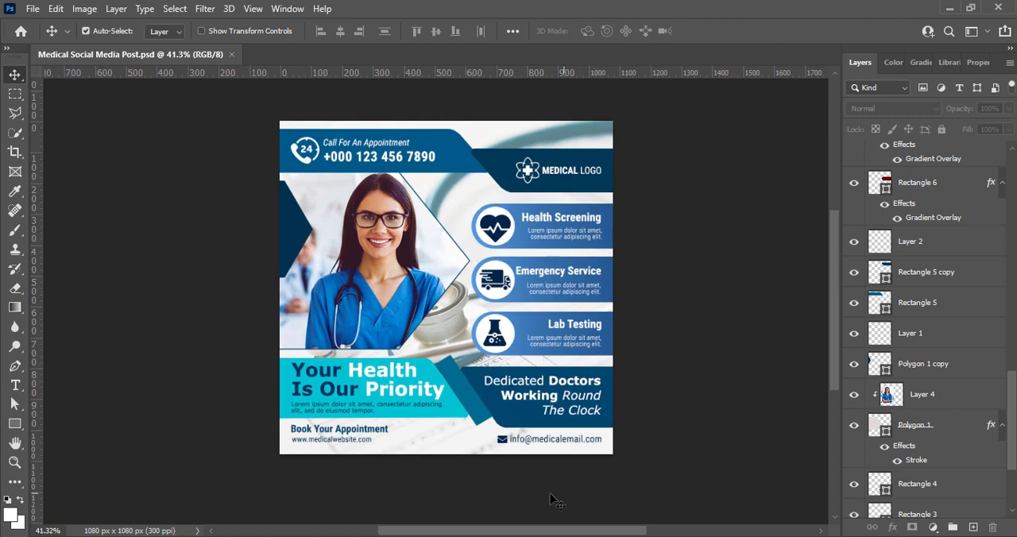
scroll(421, 289, "down", 1)
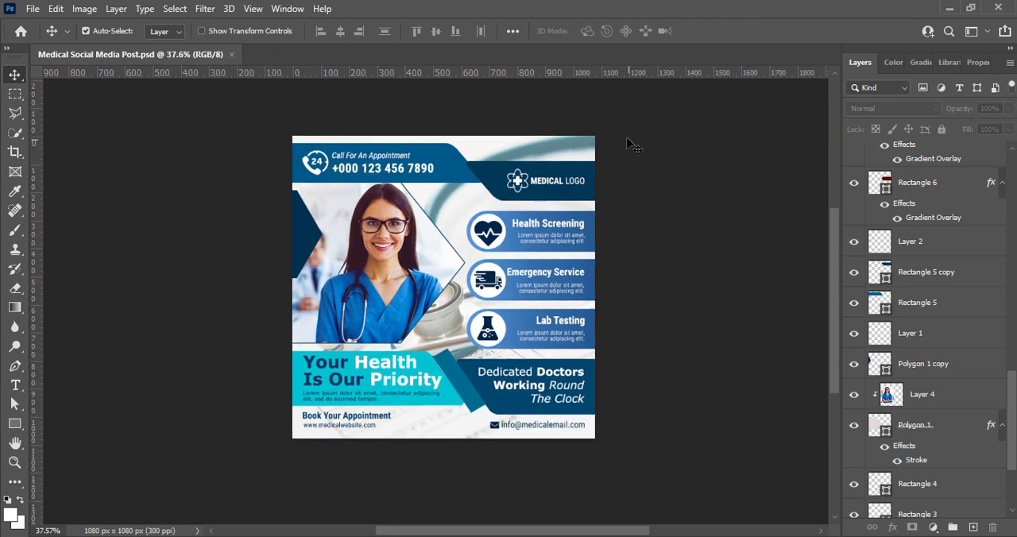
scroll(463, 296, "up", 4)
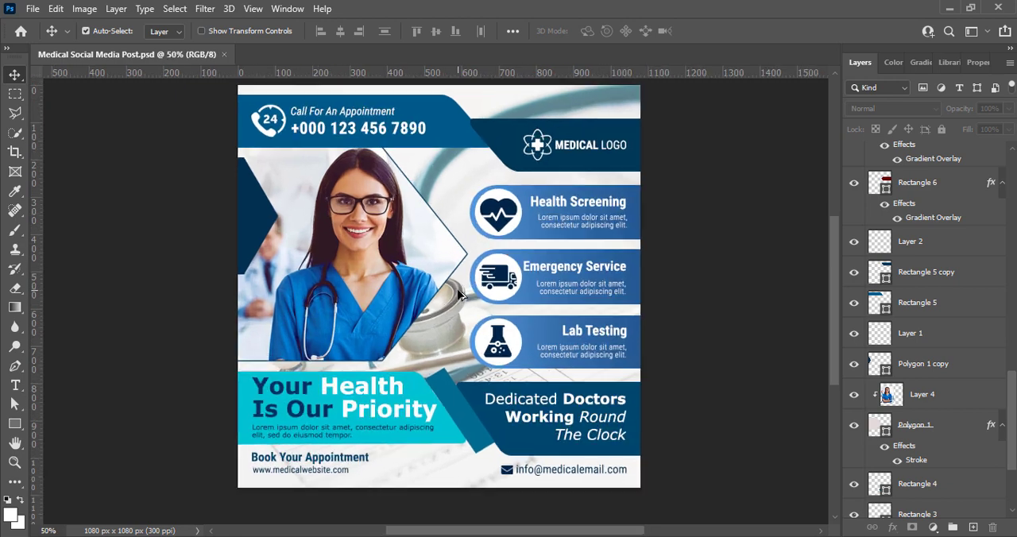
scroll(179, 321, "up", 1)
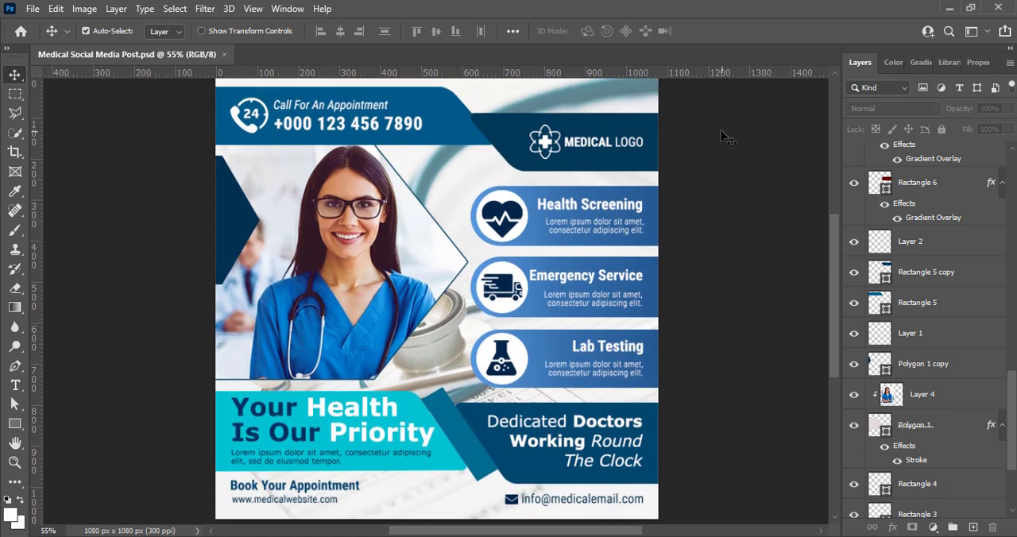
scroll(486, 295, "down", 1)
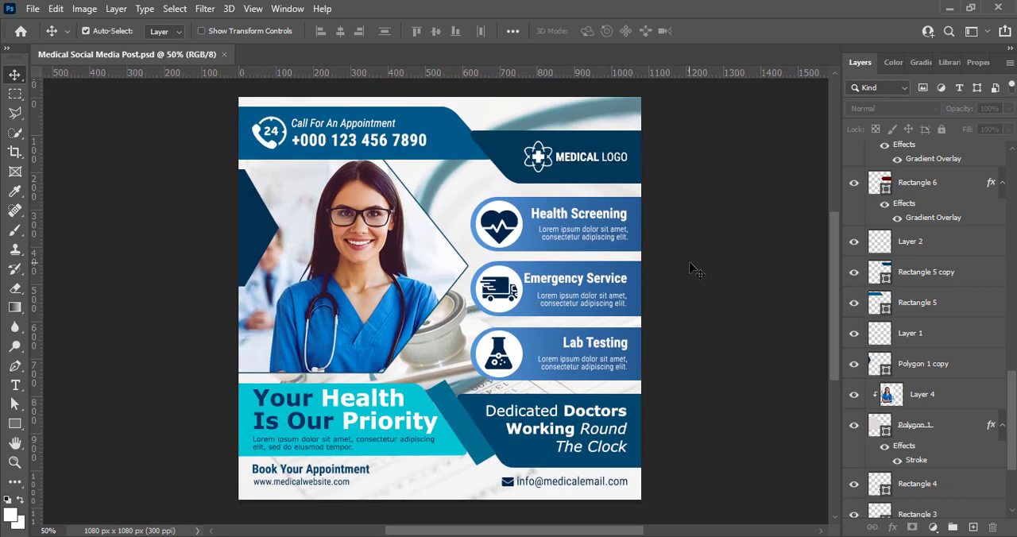